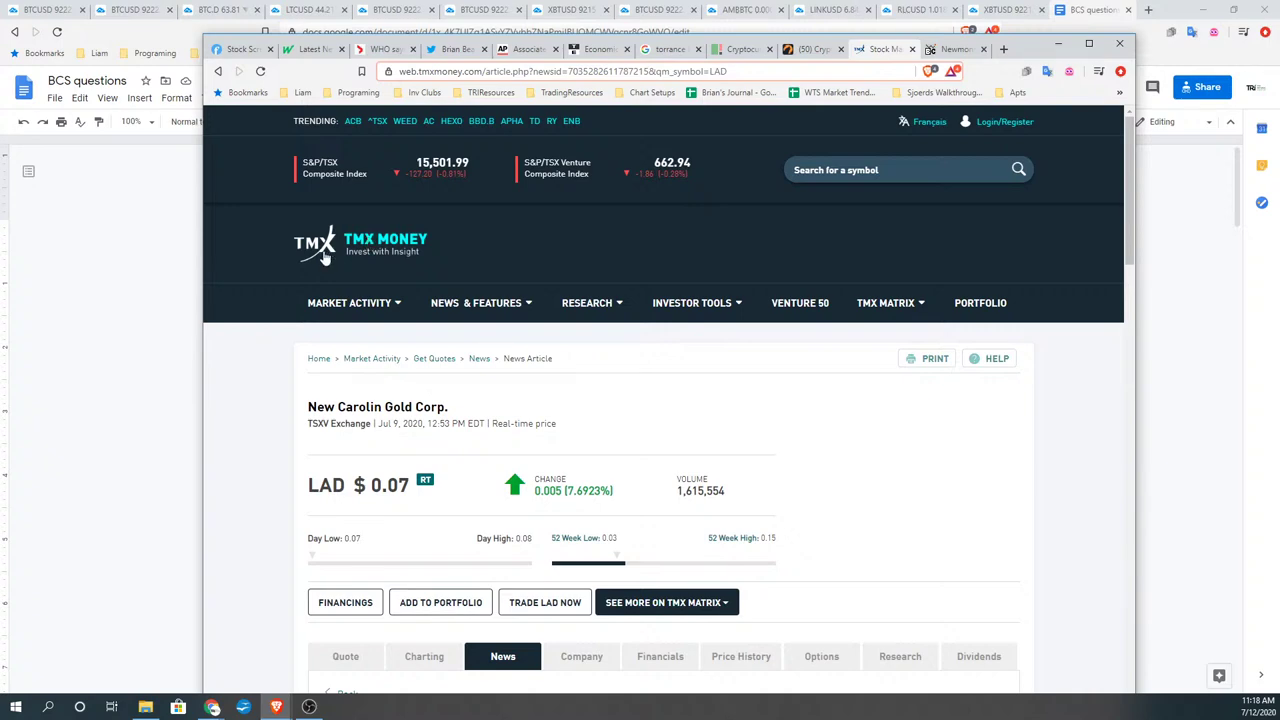
Step: Open the Stock Screener among TMX Money's investor tools and review the available exchanges and default criteria
{"action": "mouse_move", "coordinate": [705, 303]}
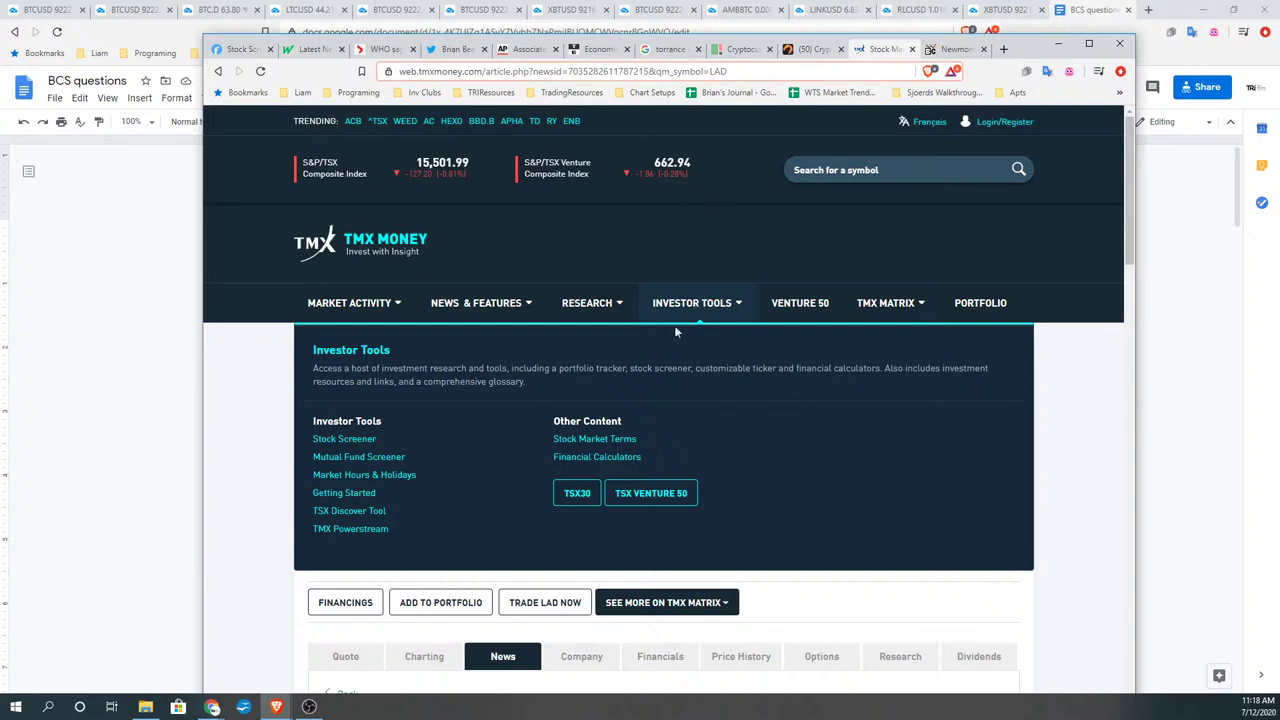
{"action": "left_click", "coordinate": [359, 440]}
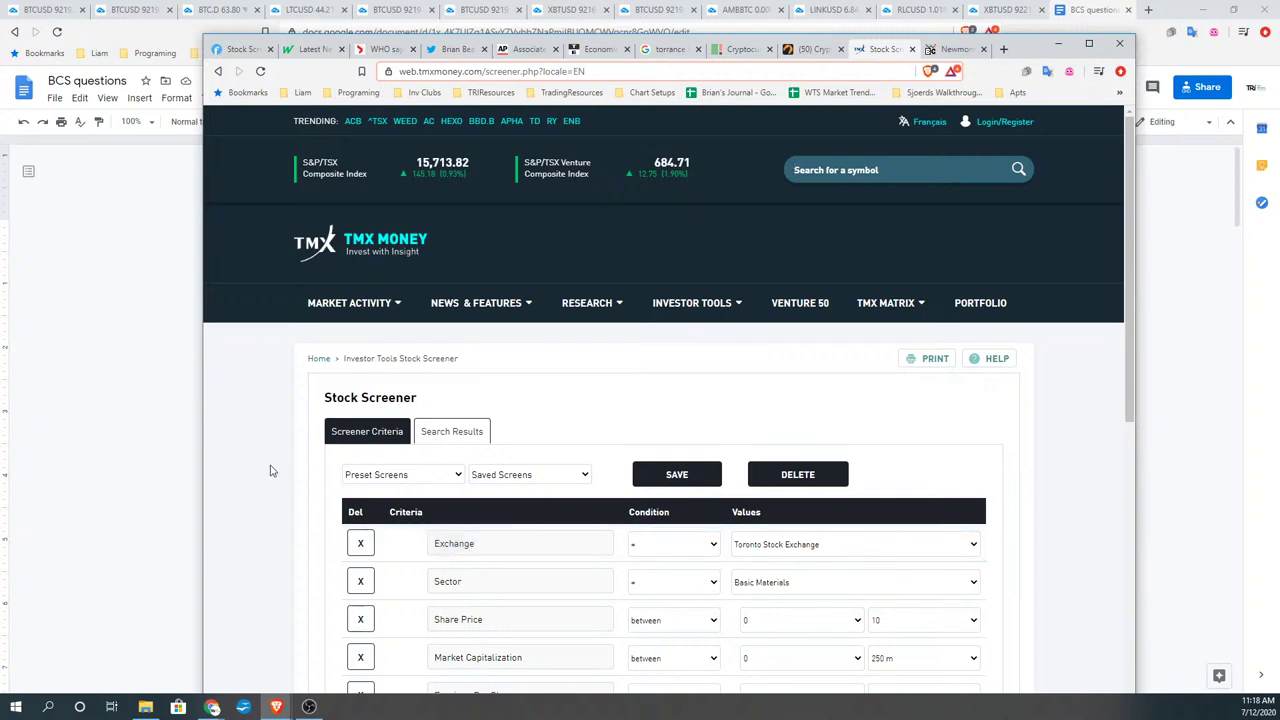
{"action": "scroll", "coordinate": [275, 465], "scroll_direction": "down", "scroll_amount": 1}
{"action": "left_click", "coordinate": [762, 410]}
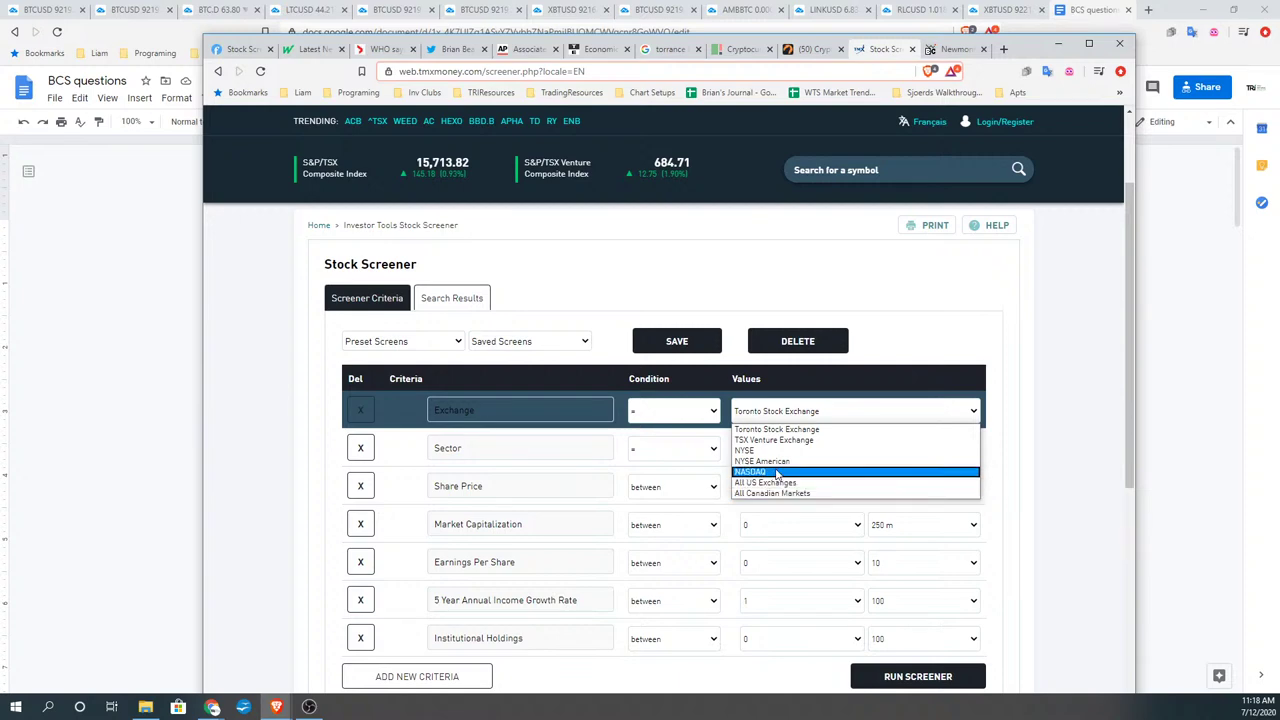
{"action": "left_click", "coordinate": [275, 415]}
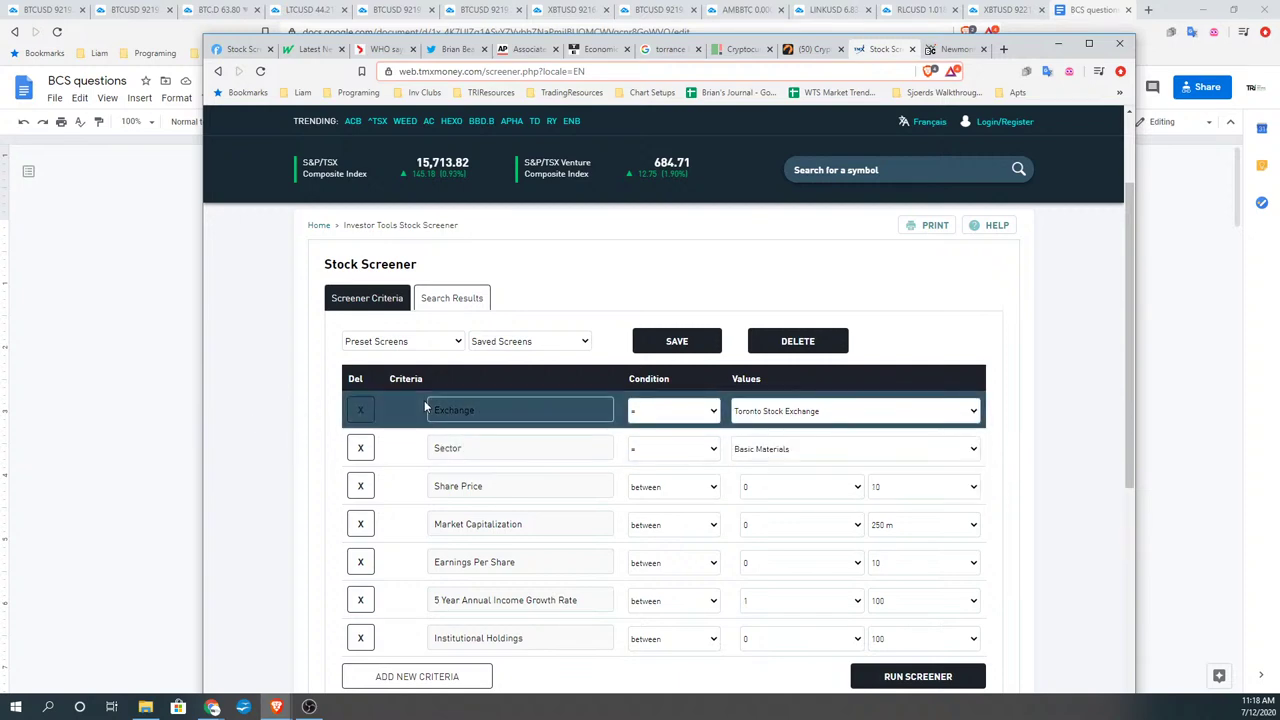
{"action": "scroll", "coordinate": [330, 402], "scroll_direction": "down", "scroll_amount": 1}
{"action": "scroll", "coordinate": [330, 402], "scroll_direction": "down", "scroll_amount": 1}
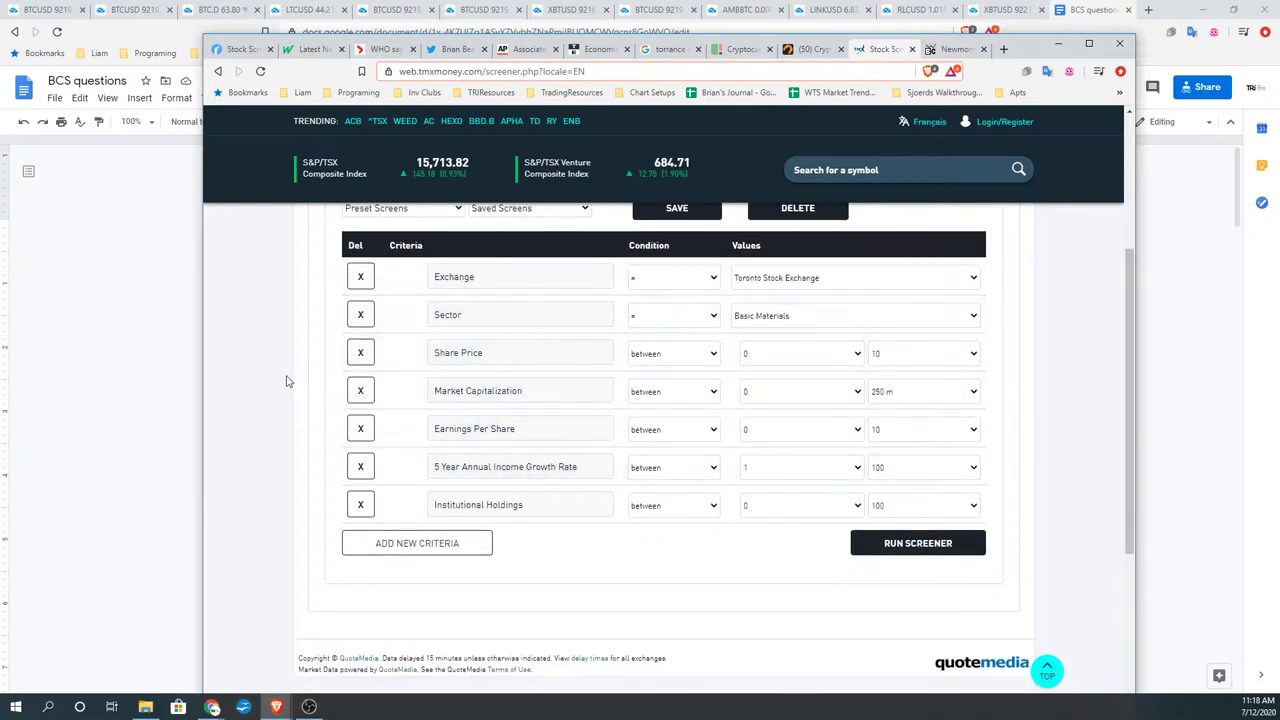
{"action": "scroll", "coordinate": [287, 381], "scroll_direction": "up", "scroll_amount": 1}
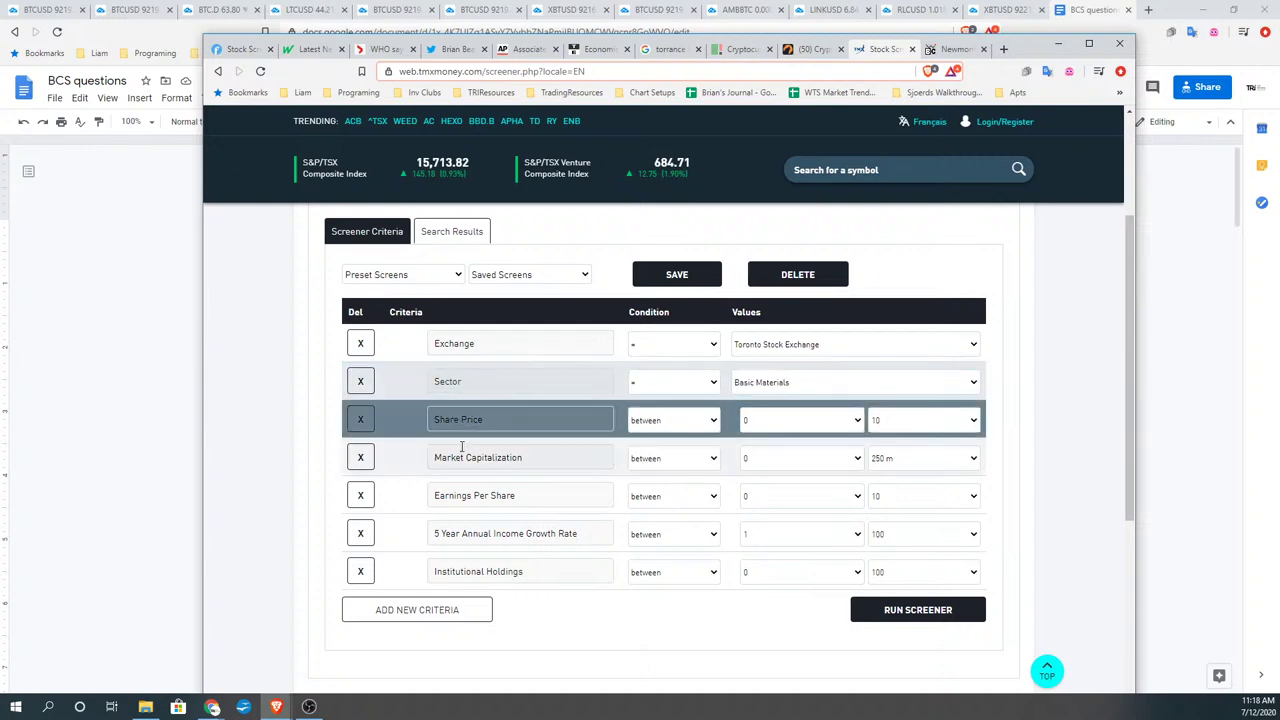
Step: Remove the Institutional Holdings, 5 Year Annual Income Growth Rate, Earnings Per Share and Market Capitalization criteria from the screener
{"action": "left_click", "coordinate": [475, 382]}
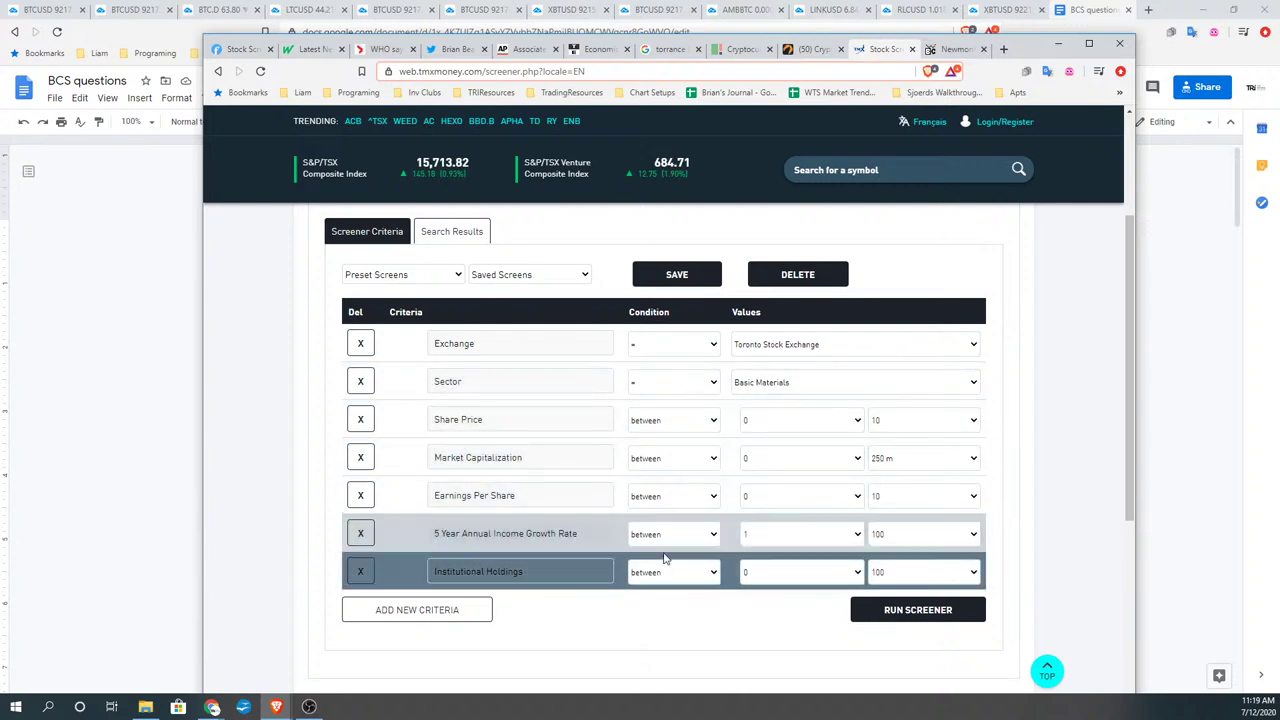
{"action": "left_click", "coordinate": [360, 571]}
{"action": "left_click", "coordinate": [360, 533]}
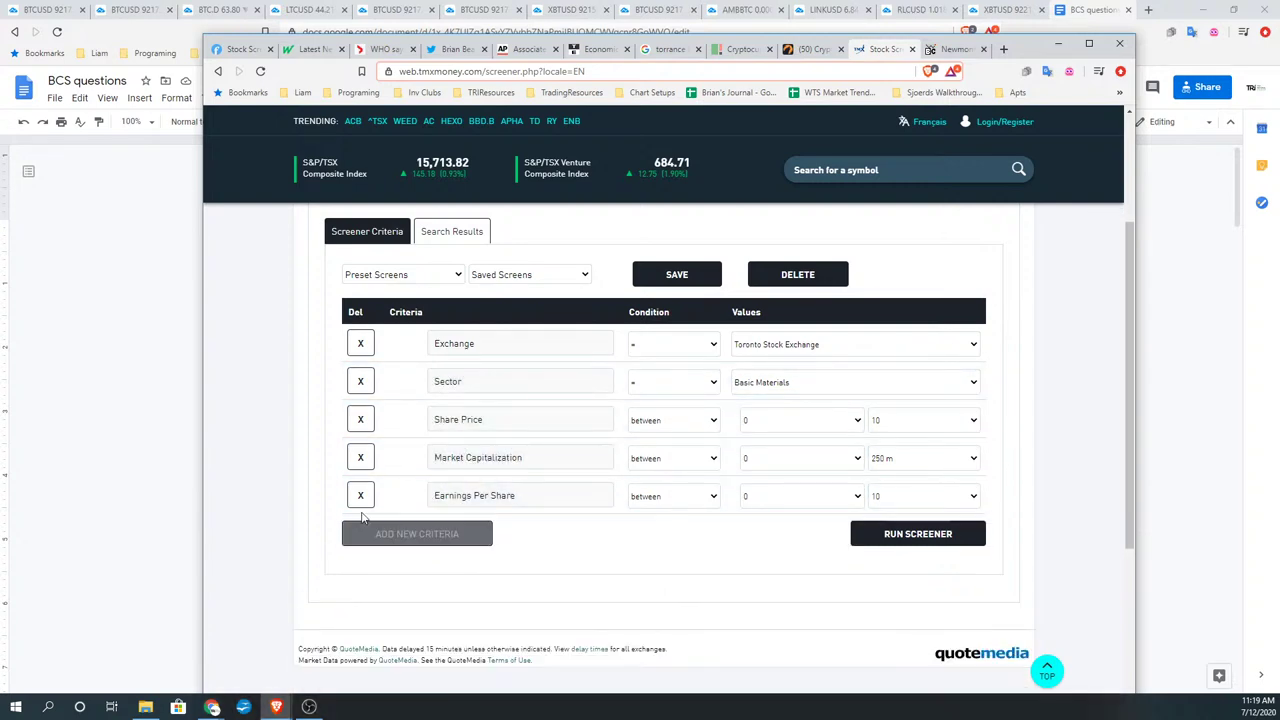
{"action": "left_click", "coordinate": [360, 496]}
{"action": "left_click", "coordinate": [360, 457]}
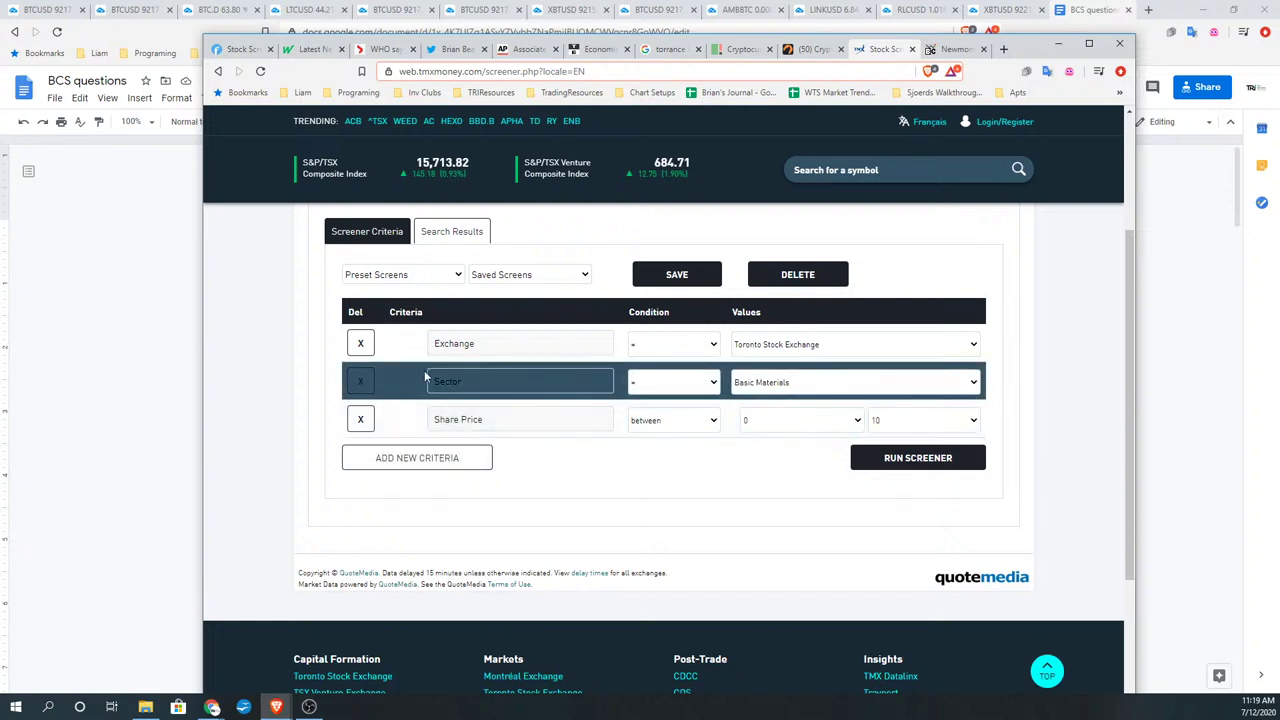
Step: Set the exchange to TSX Venture Exchange and replace the Share Price criterion with Shares Outstanding from the Ownership category
{"action": "left_click", "coordinate": [886, 351]}
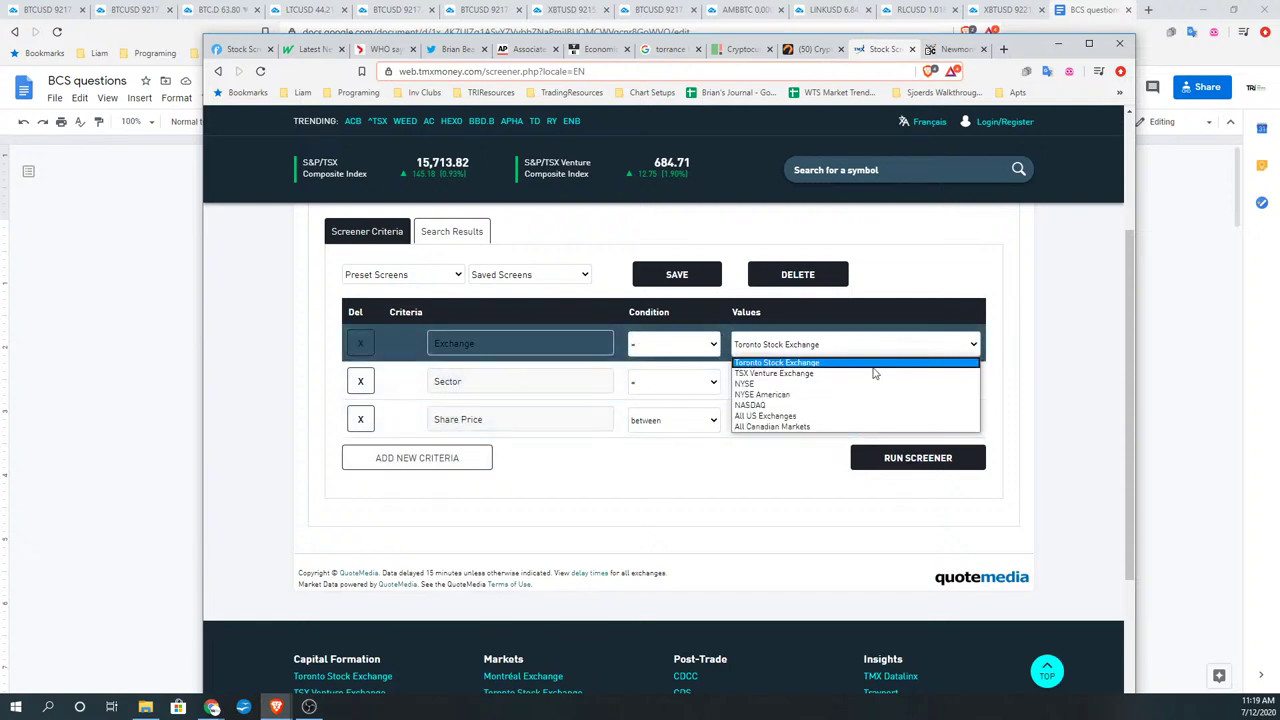
{"action": "left_click", "coordinate": [874, 374]}
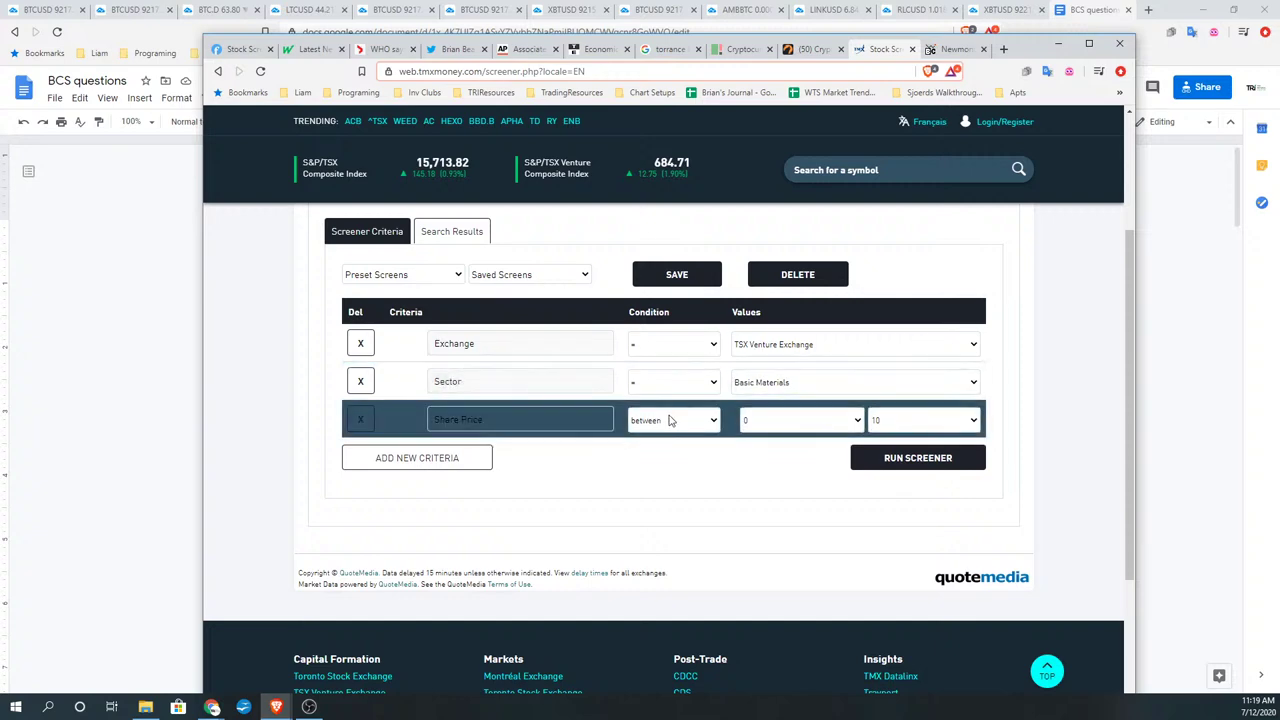
{"action": "left_click", "coordinate": [520, 422]}
{"action": "mouse_move", "coordinate": [465, 462]}
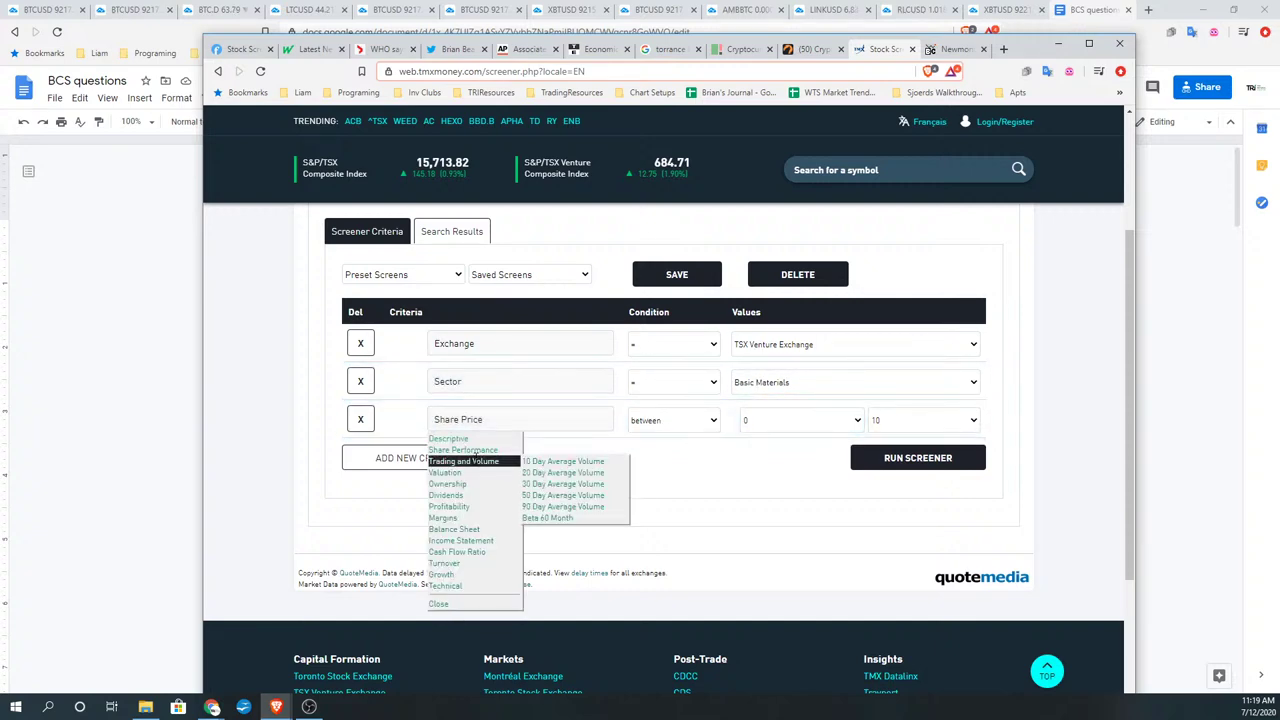
{"action": "mouse_move", "coordinate": [488, 495]}
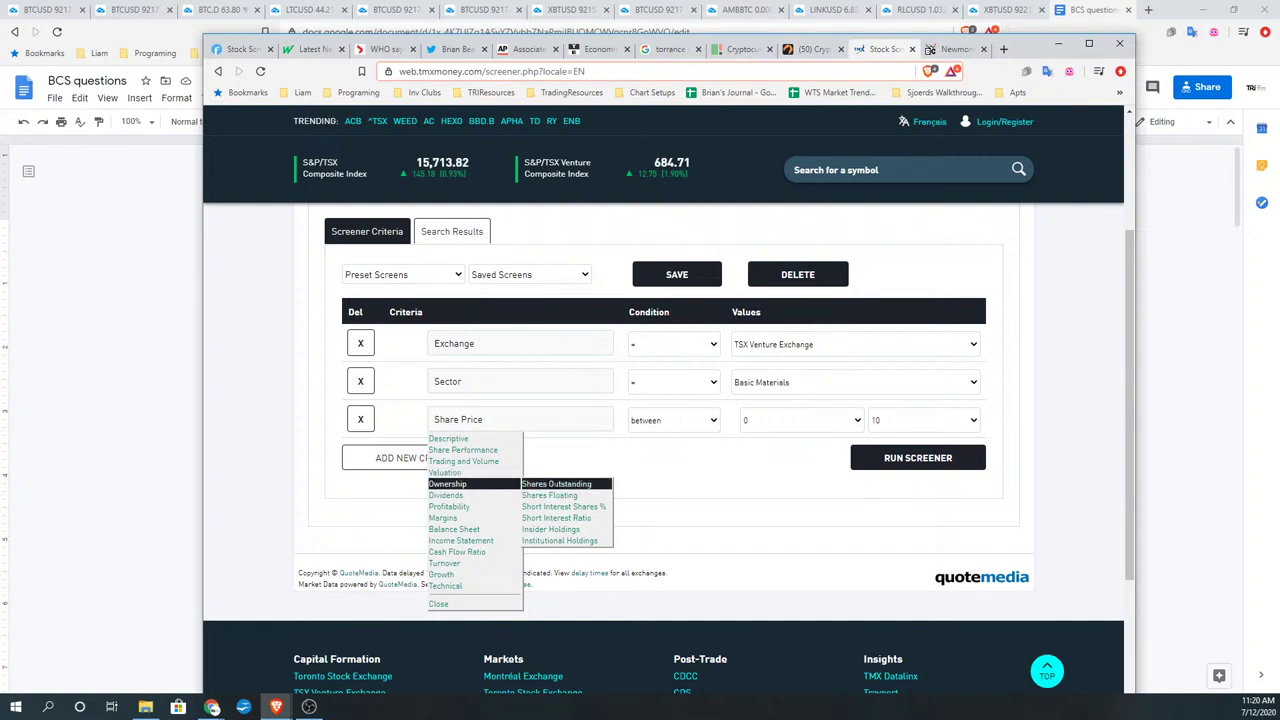
{"action": "left_click", "coordinate": [556, 484]}
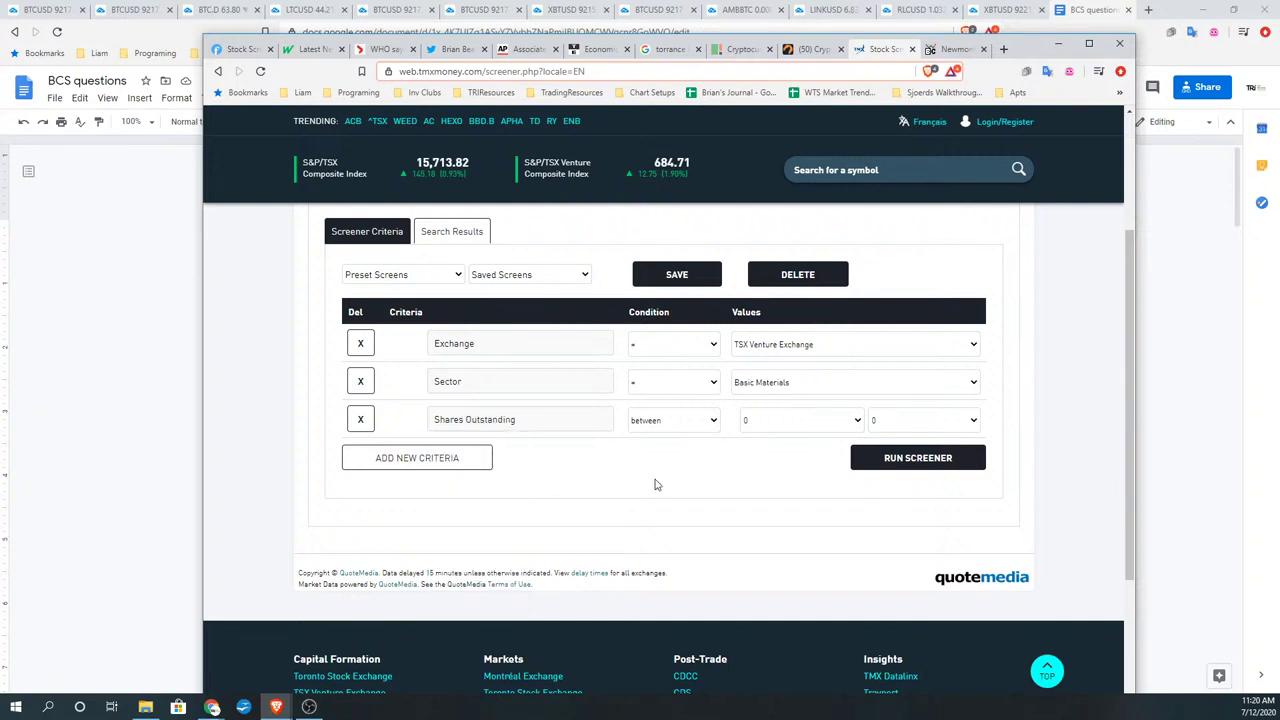
Step: Set the Shares Outstanding maximum to 25 m and try to run the screener and view its search results
{"action": "left_click", "coordinate": [900, 428]}
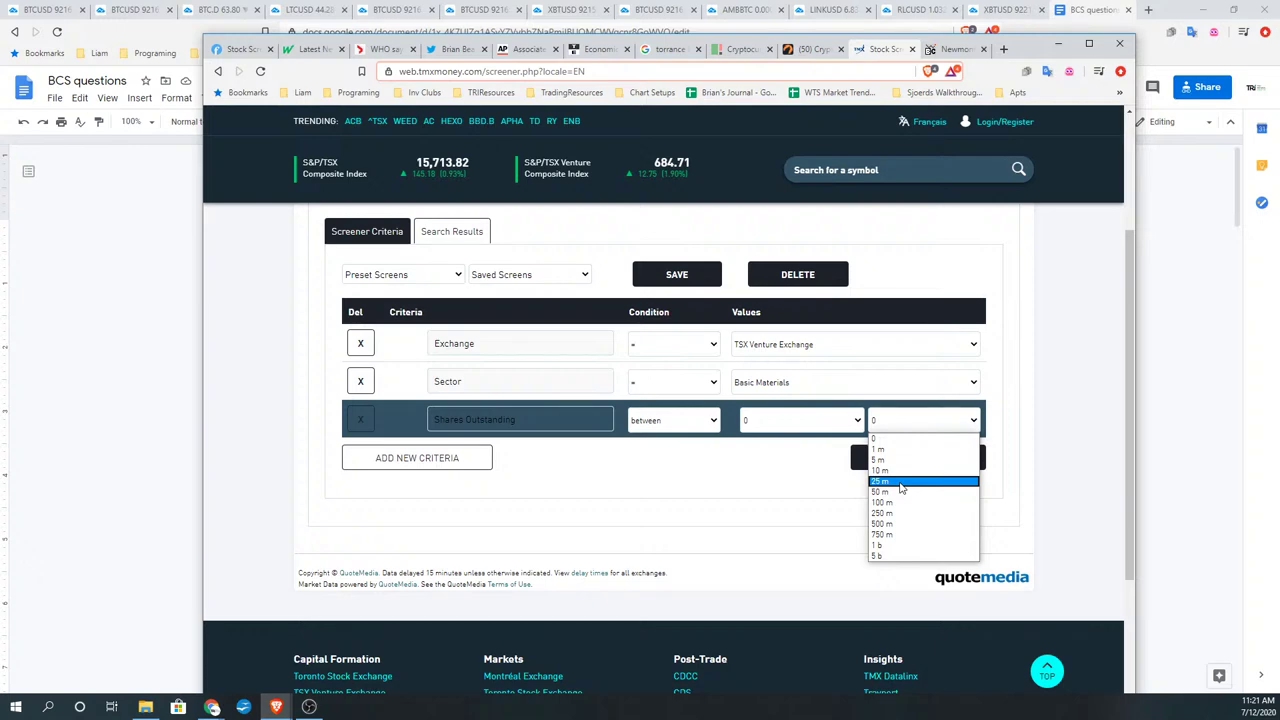
{"action": "left_click", "coordinate": [900, 485]}
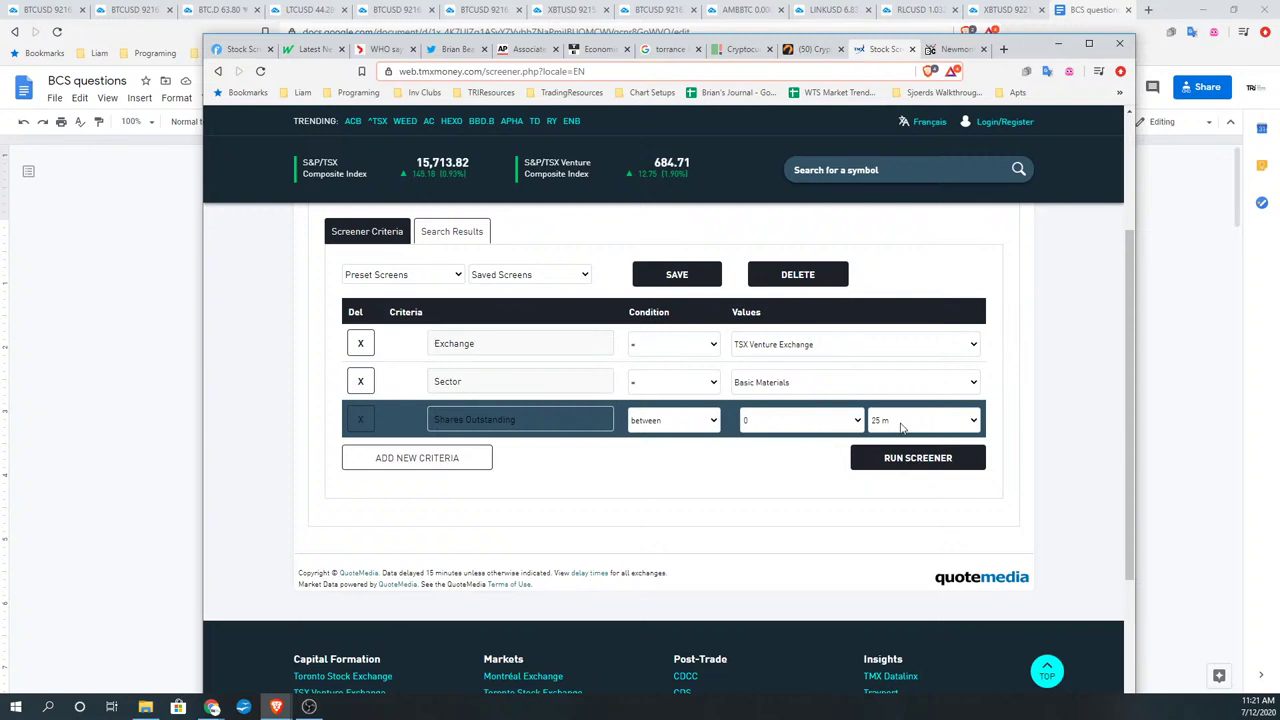
{"action": "left_click", "coordinate": [897, 462]}
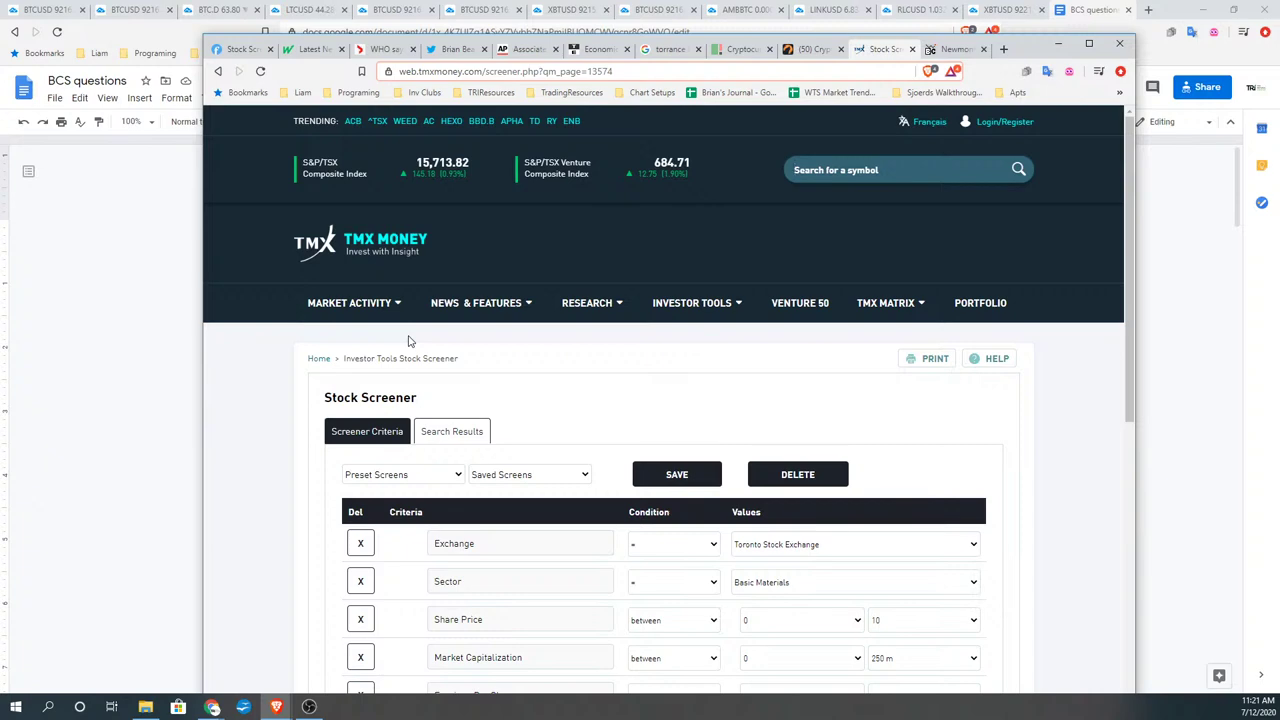
{"action": "scroll", "coordinate": [408, 338], "scroll_direction": "down", "scroll_amount": 2}
{"action": "scroll", "coordinate": [408, 337], "scroll_direction": "up", "scroll_amount": 1}
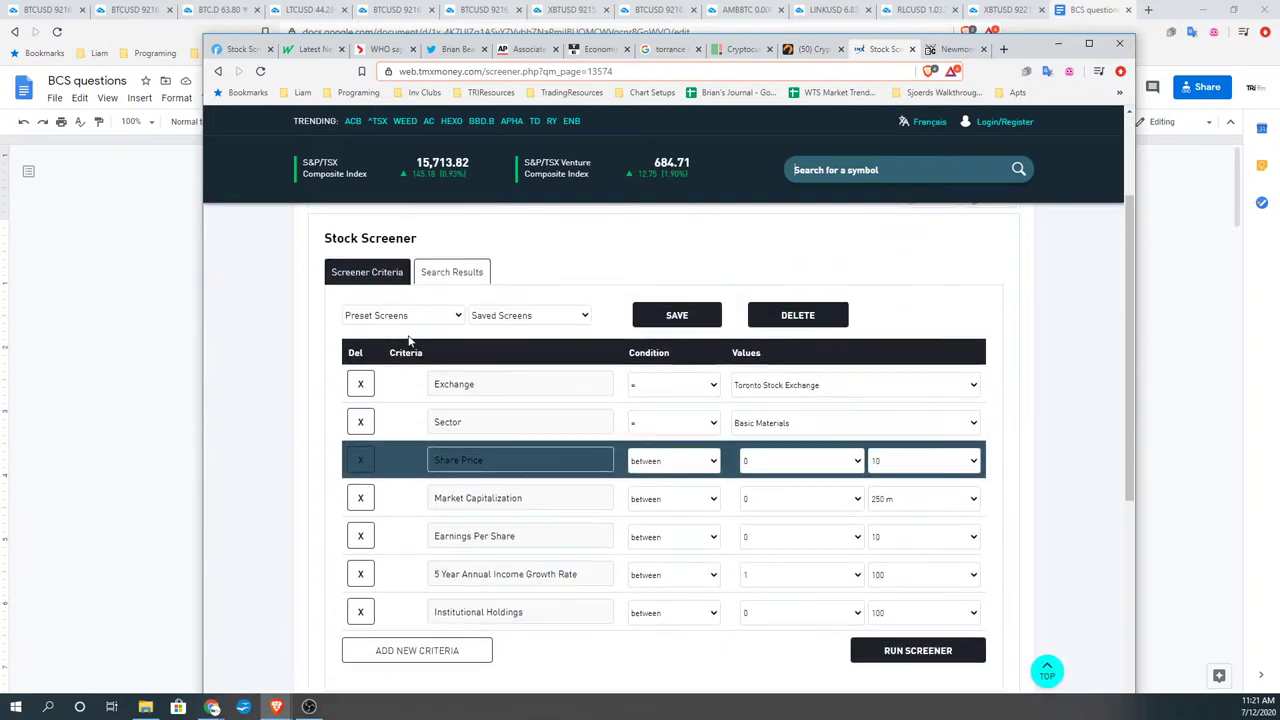
{"action": "left_click", "coordinate": [459, 299]}
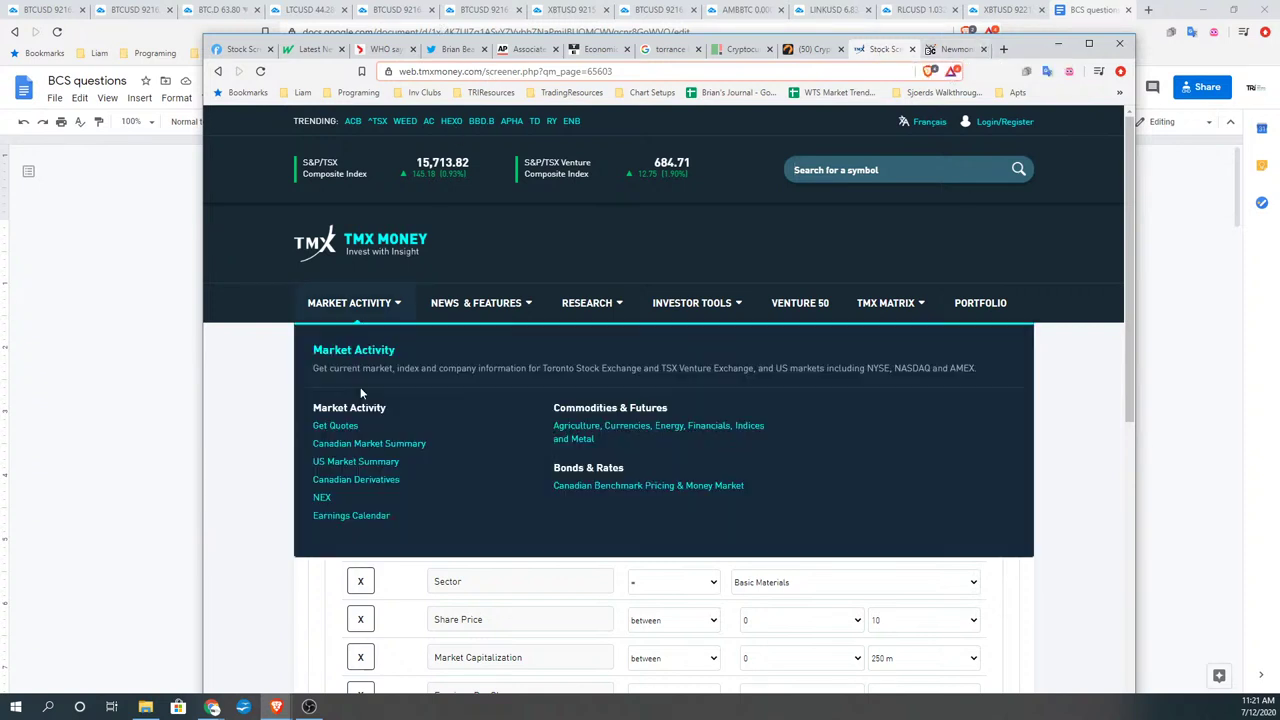
Step: Switch to the Chrome window with the TMX Money quote page and open the Stock Screener there
{"action": "left_click", "coordinate": [1060, 43]}
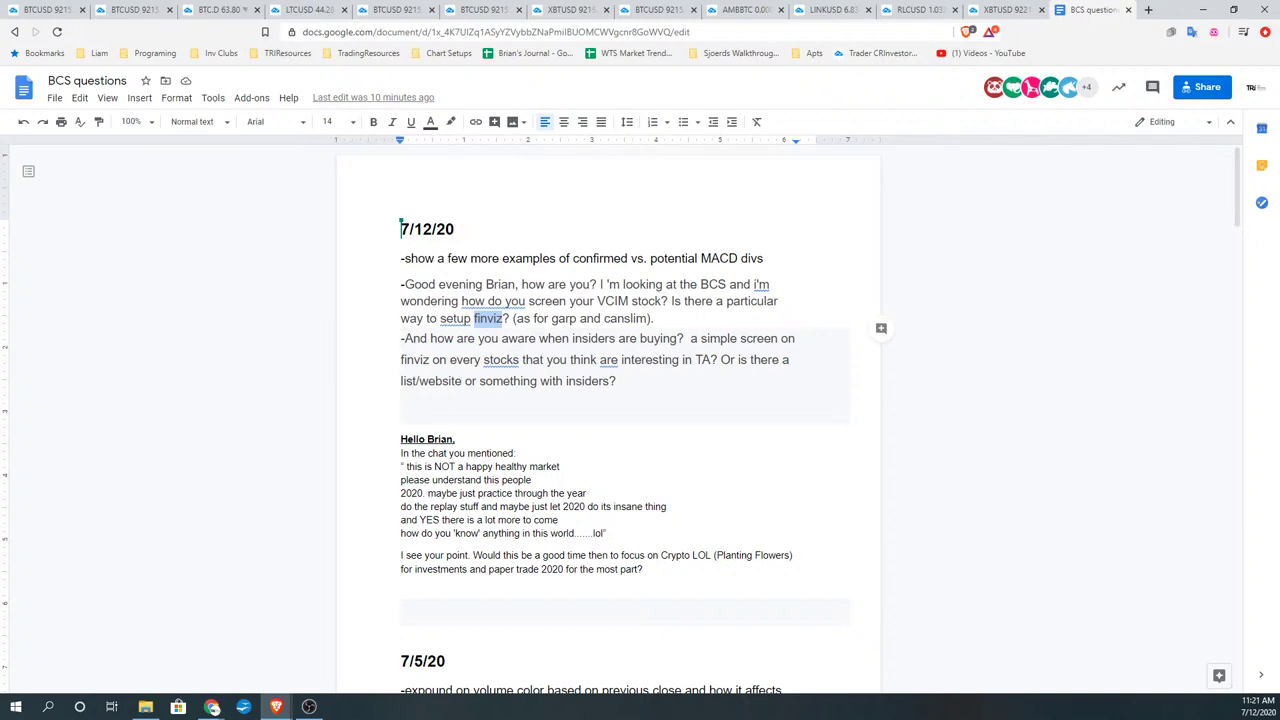
{"action": "key", "text": "super+d"}
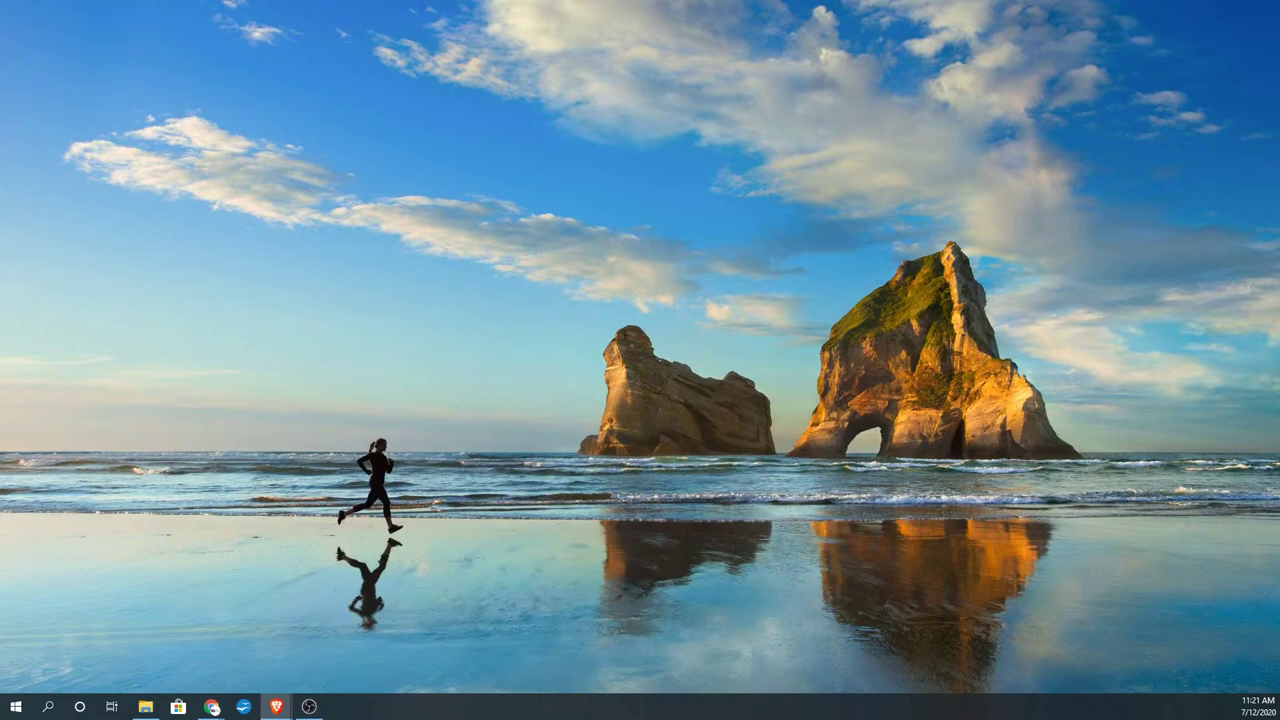
{"action": "key", "text": "super+d"}
{"action": "key", "text": "super+d"}
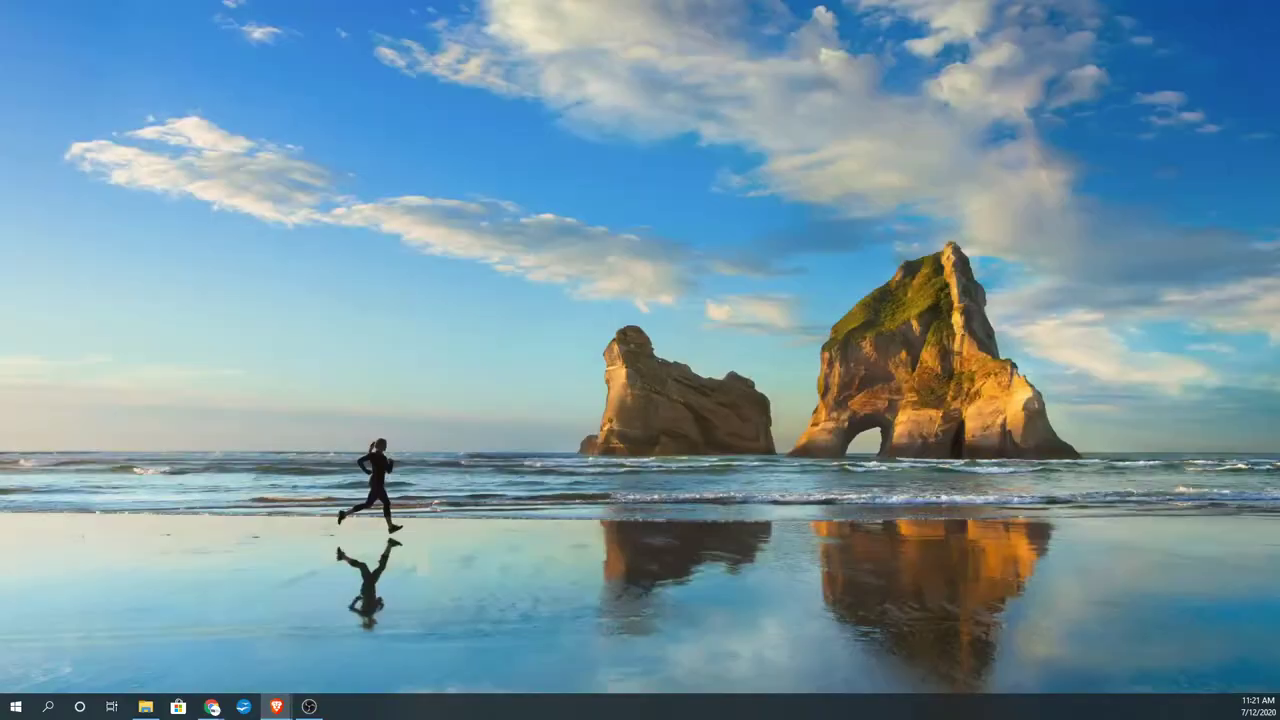
{"action": "key", "text": "super+d"}
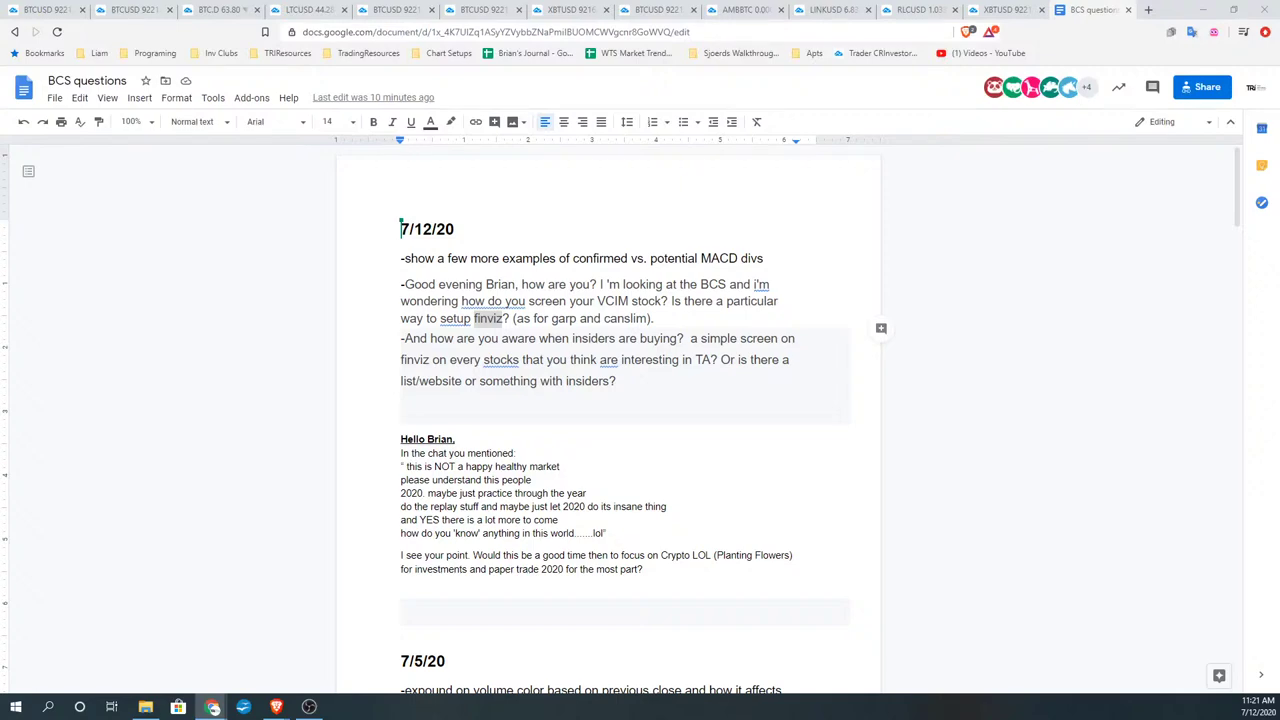
{"action": "key", "text": "alt+Tab"}
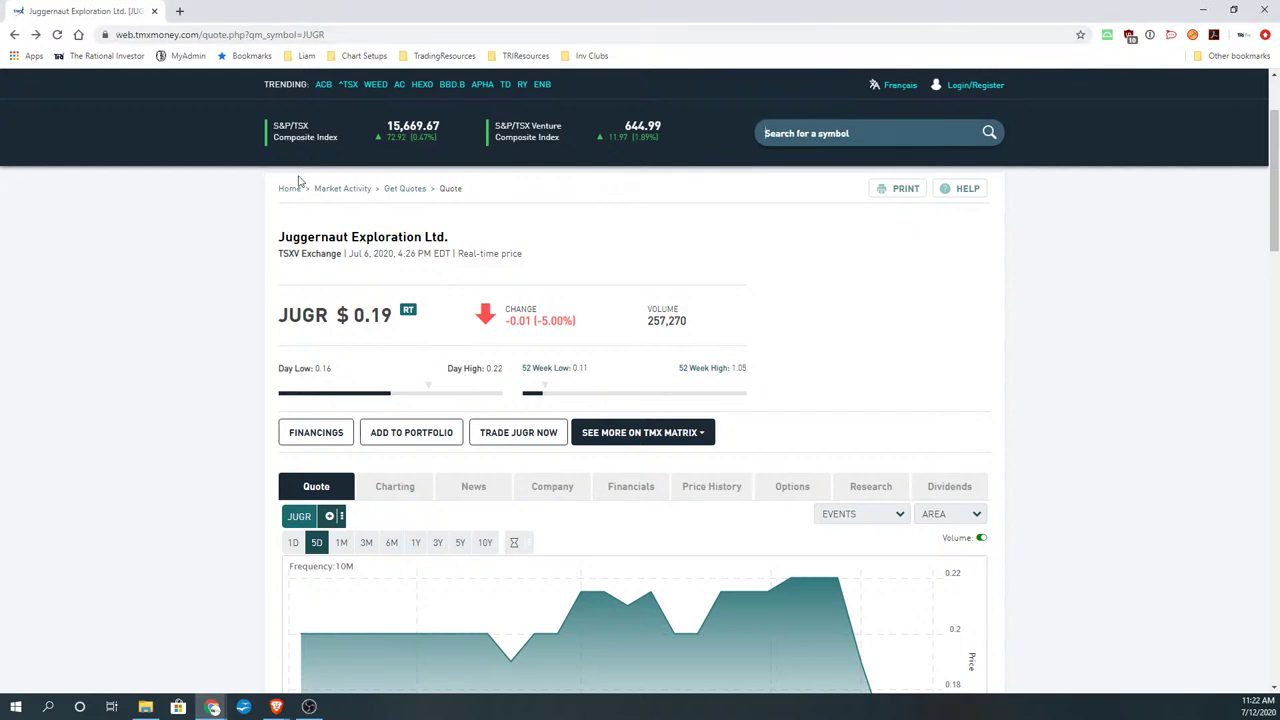
{"action": "scroll", "coordinate": [548, 359], "scroll_direction": "up", "scroll_amount": 2}
{"action": "mouse_move", "coordinate": [665, 266]}
{"action": "left_click", "coordinate": [316, 402]}
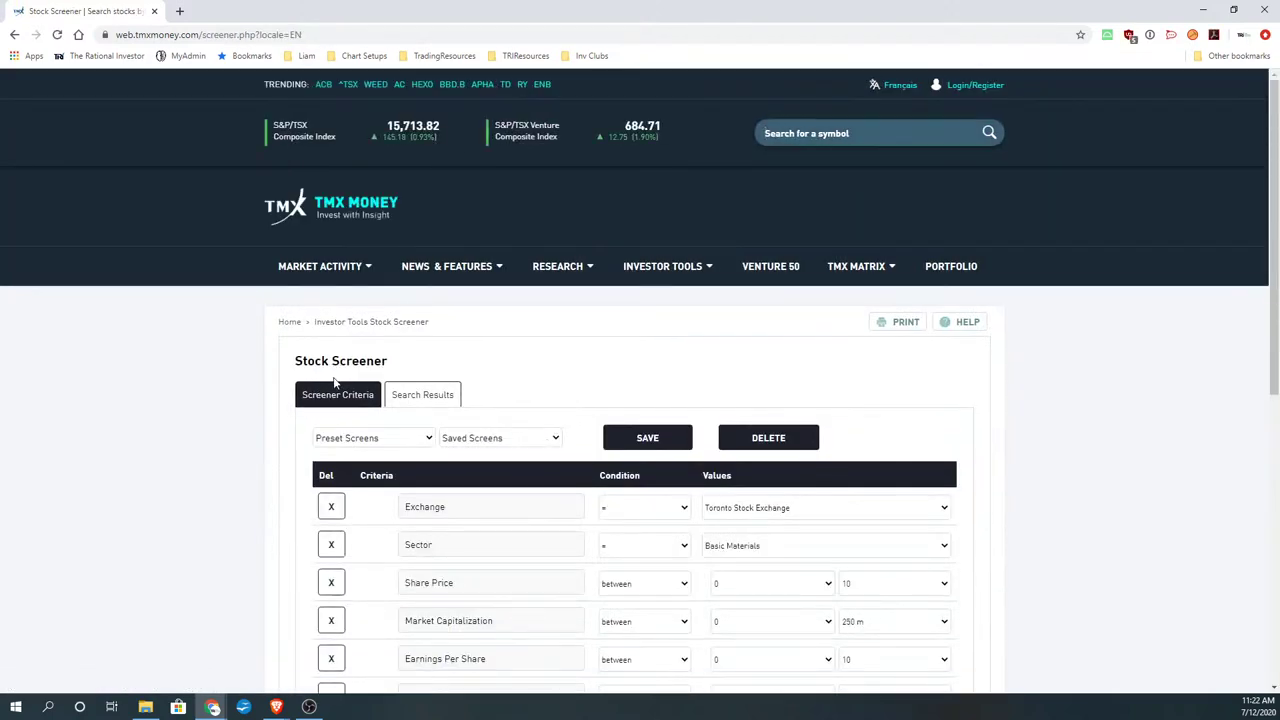
Step: Set the Exchange criterion to All US Exchanges
{"action": "scroll", "coordinate": [552, 410], "scroll_direction": "down", "scroll_amount": 3}
{"action": "left_click", "coordinate": [765, 308]}
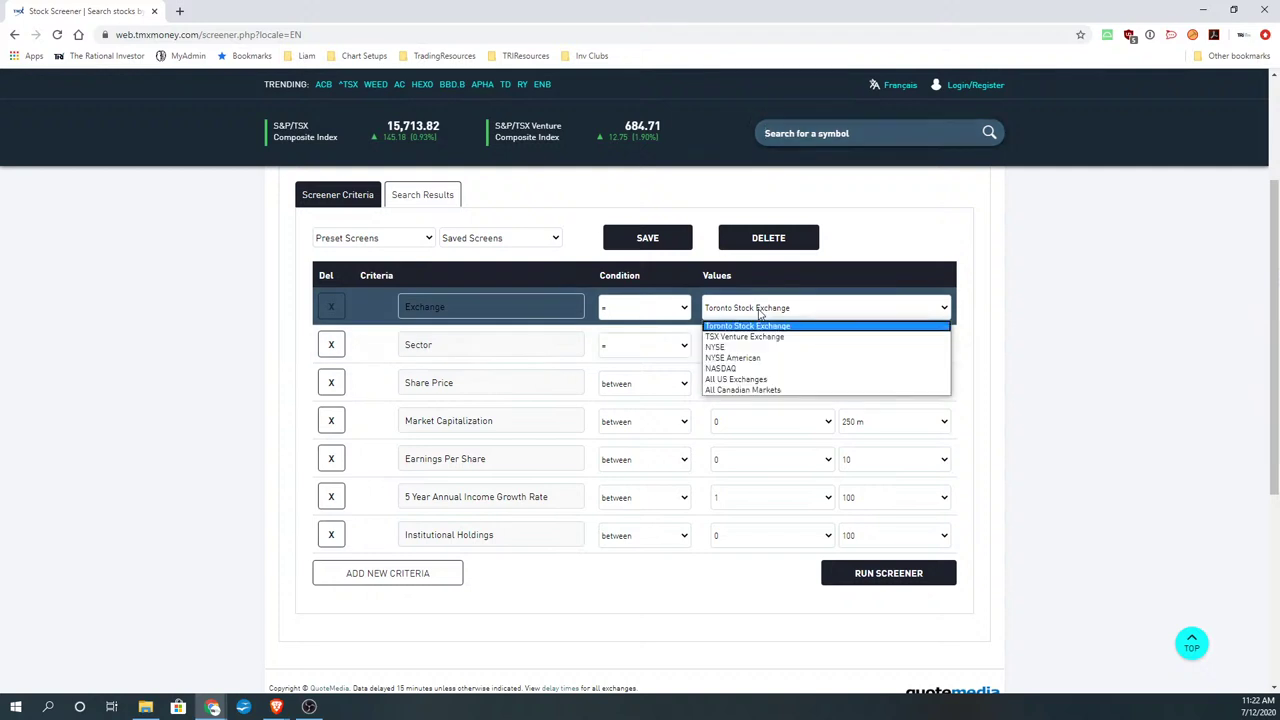
{"action": "left_click", "coordinate": [762, 381]}
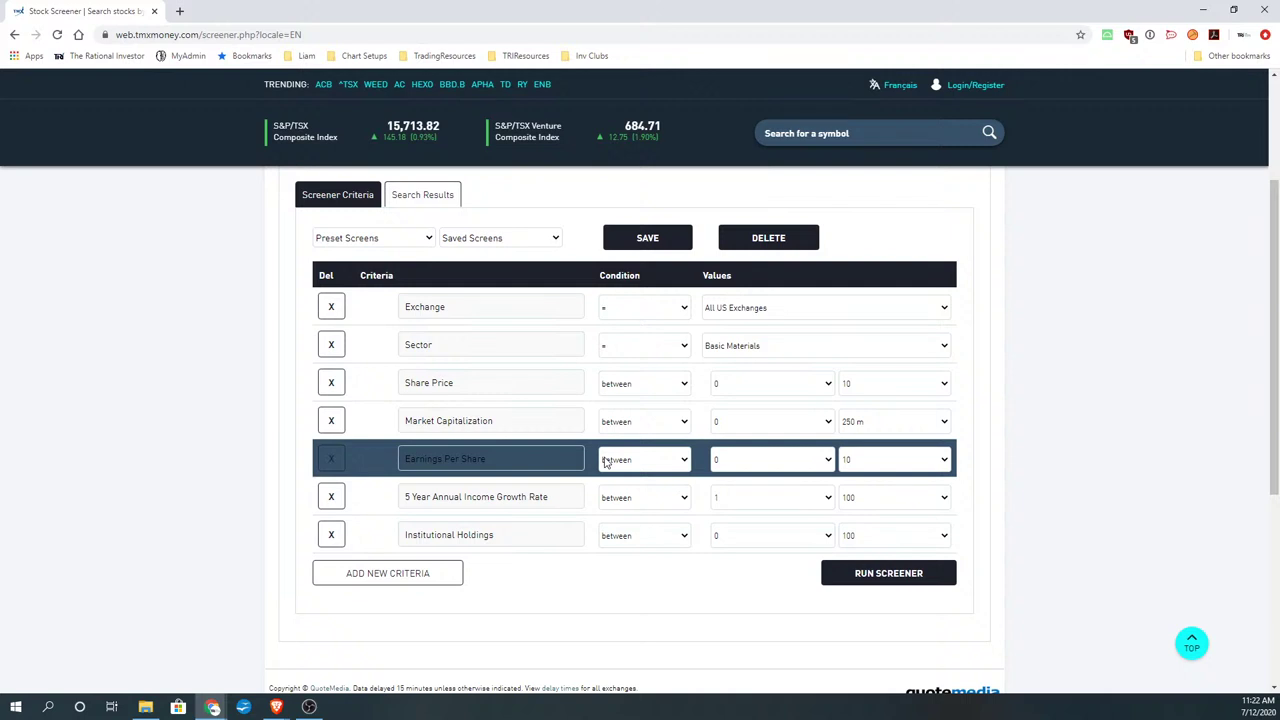
Step: Remove the Share Price, Market Capitalization, Earnings Per Share and 5 Year Annual Income Growth Rate criteria
{"action": "left_click", "coordinate": [331, 383]}
{"action": "left_click", "coordinate": [331, 383]}
{"action": "left_click", "coordinate": [331, 383]}
{"action": "left_click", "coordinate": [331, 383]}
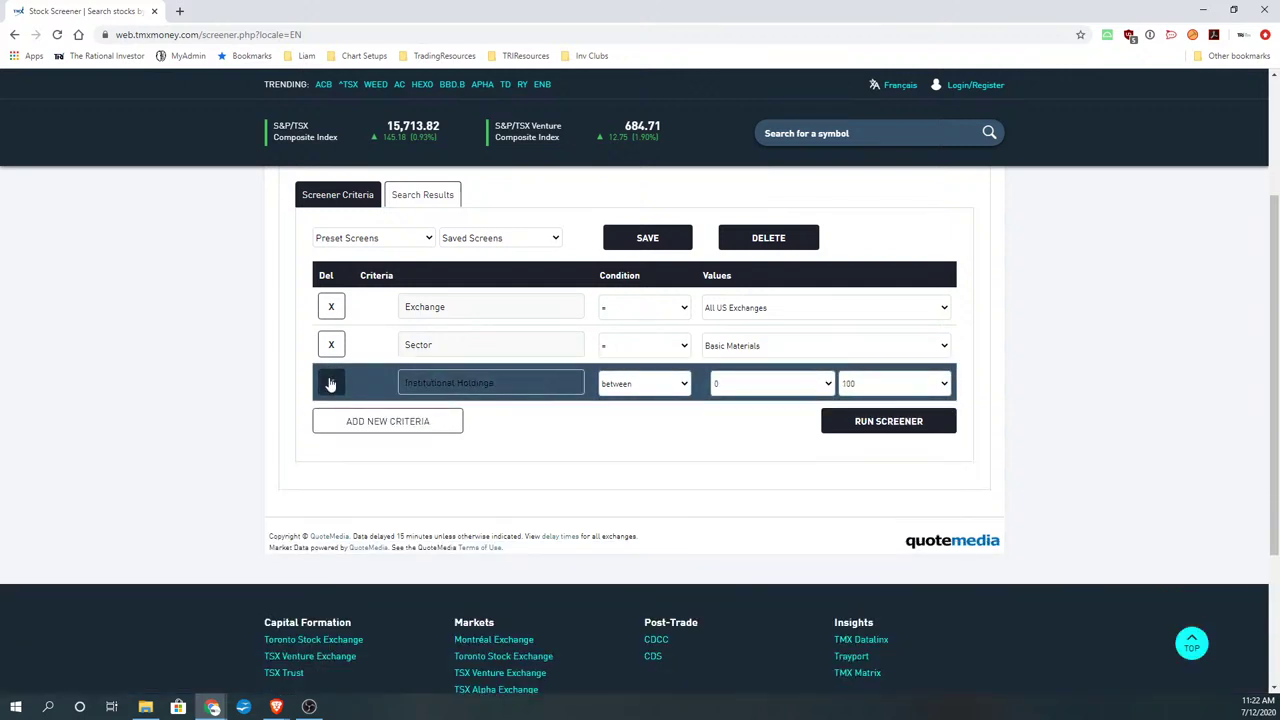
Step: Set the Institutional Holdings maximum to 25, and replace that criterion with Shares Outstanding from the Ownership category
{"action": "left_click", "coordinate": [853, 386]}
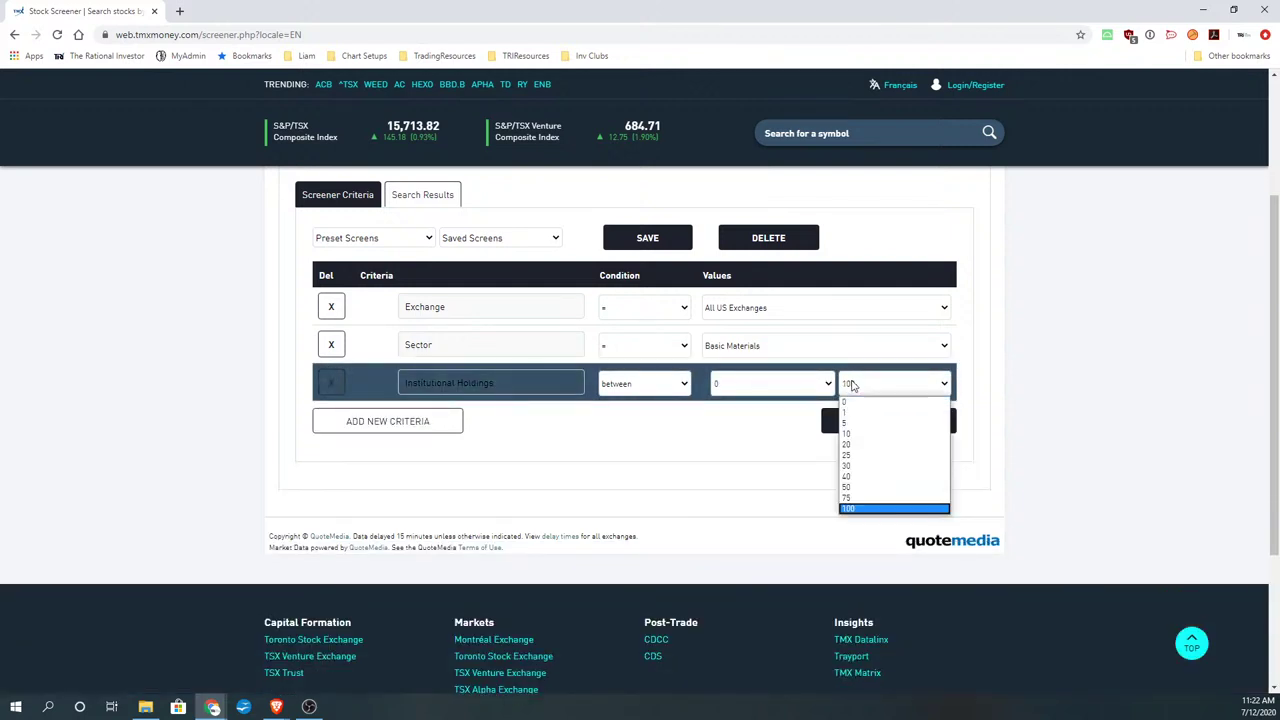
{"action": "left_click", "coordinate": [858, 457]}
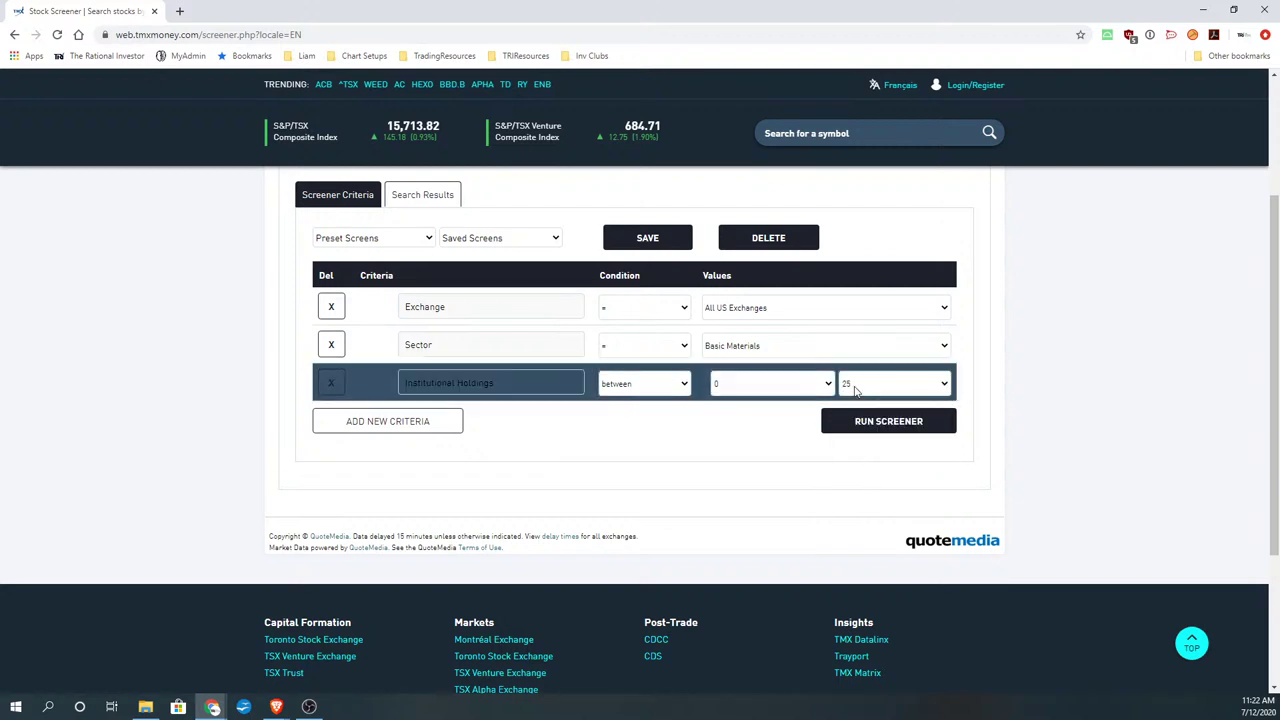
{"action": "left_click", "coordinate": [465, 383]}
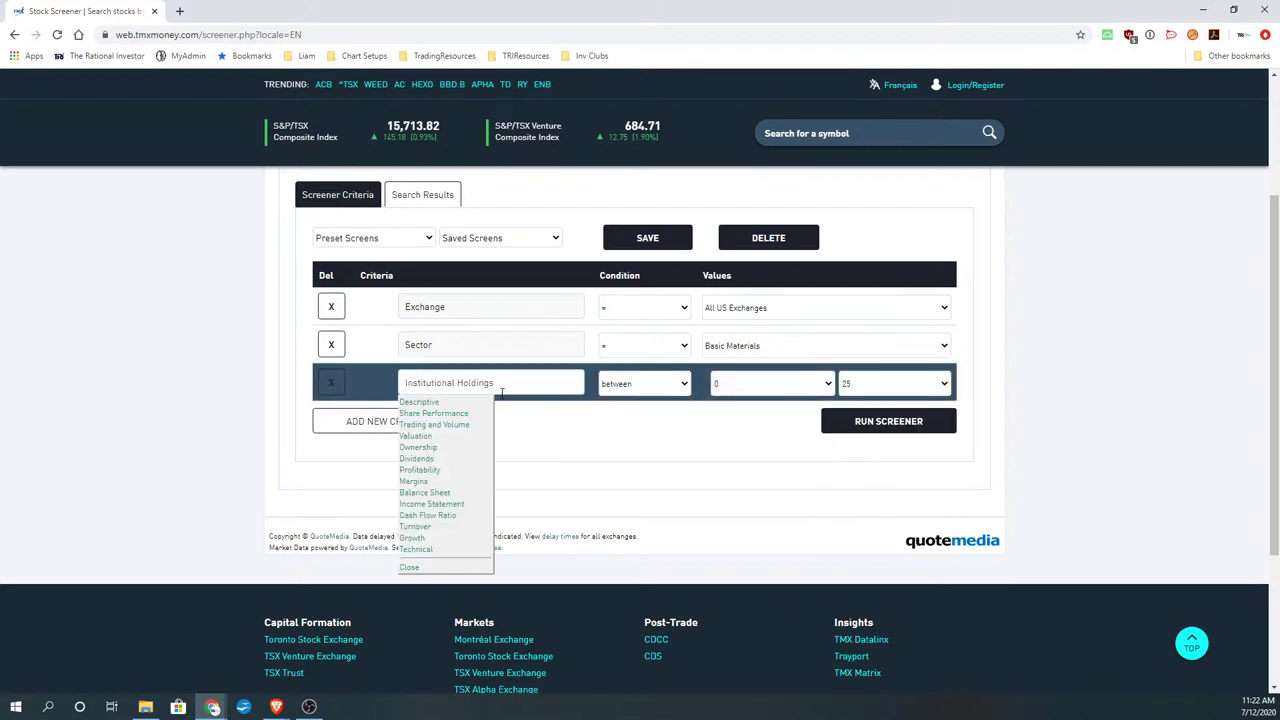
{"action": "mouse_move", "coordinate": [456, 436]}
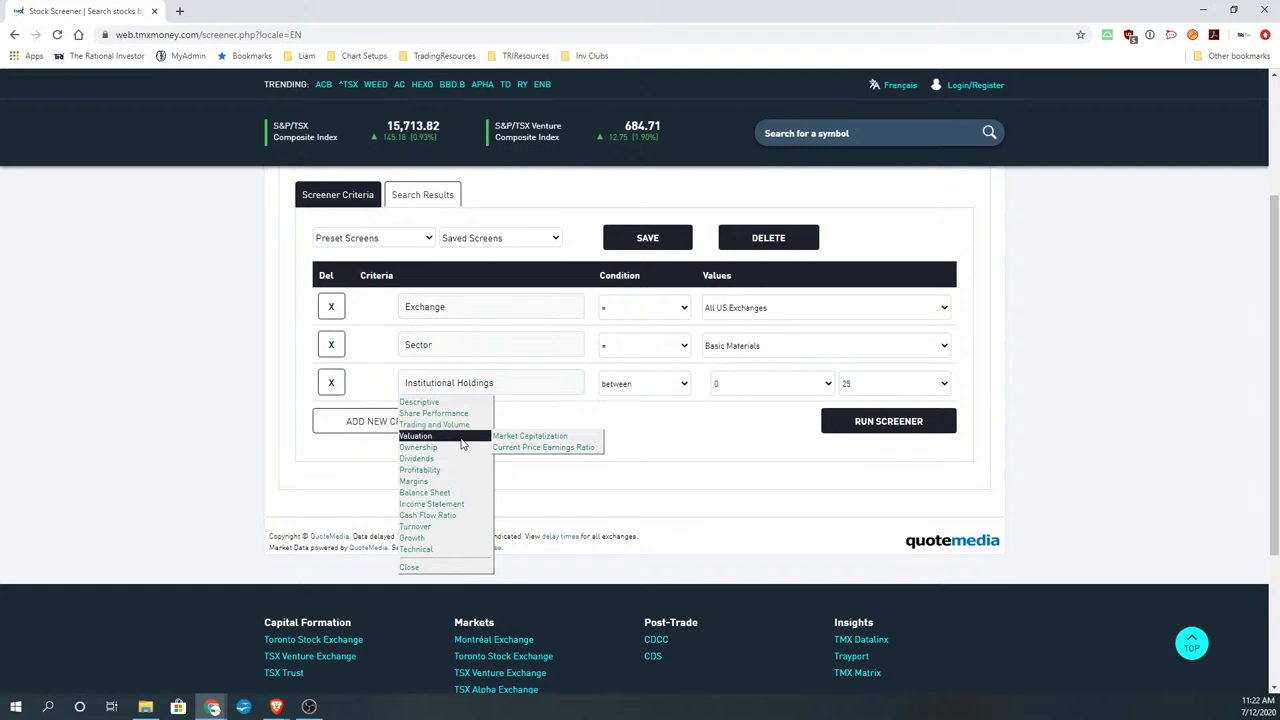
{"action": "left_click", "coordinate": [507, 448]}
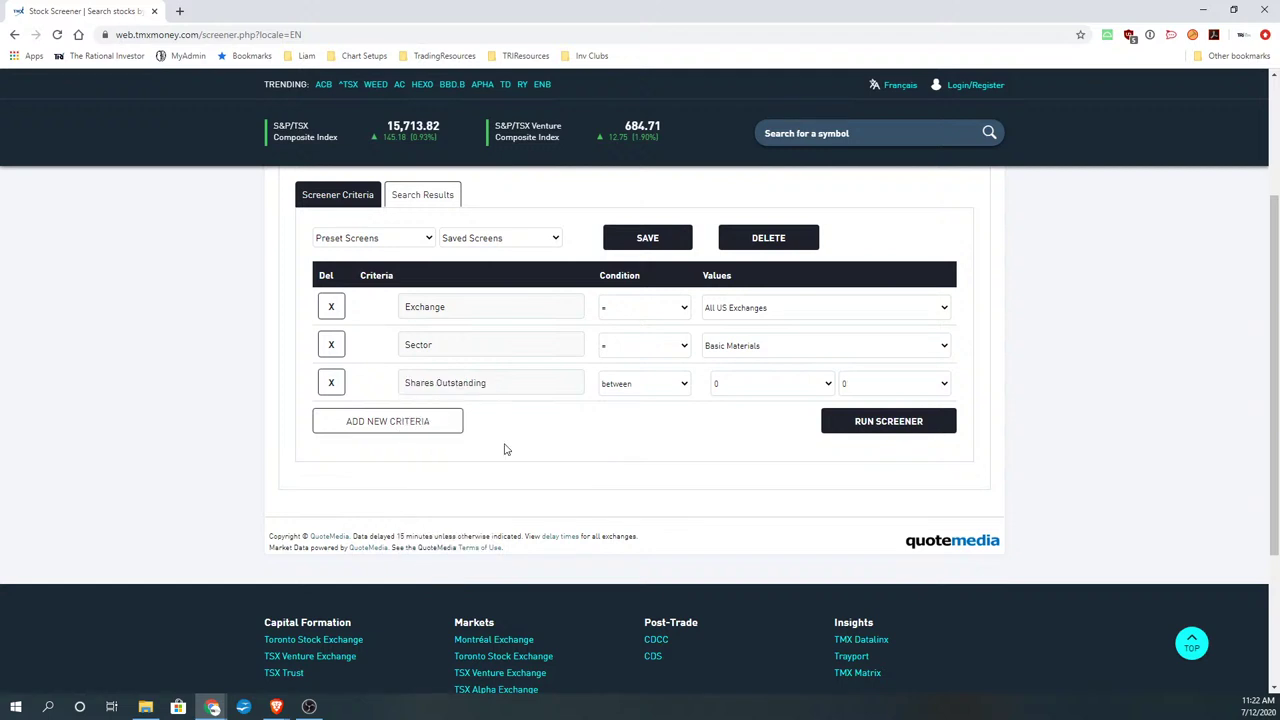
Step: Limit Shares Outstanding to between 0 and 25 m and run the screener
{"action": "left_click", "coordinate": [870, 386]}
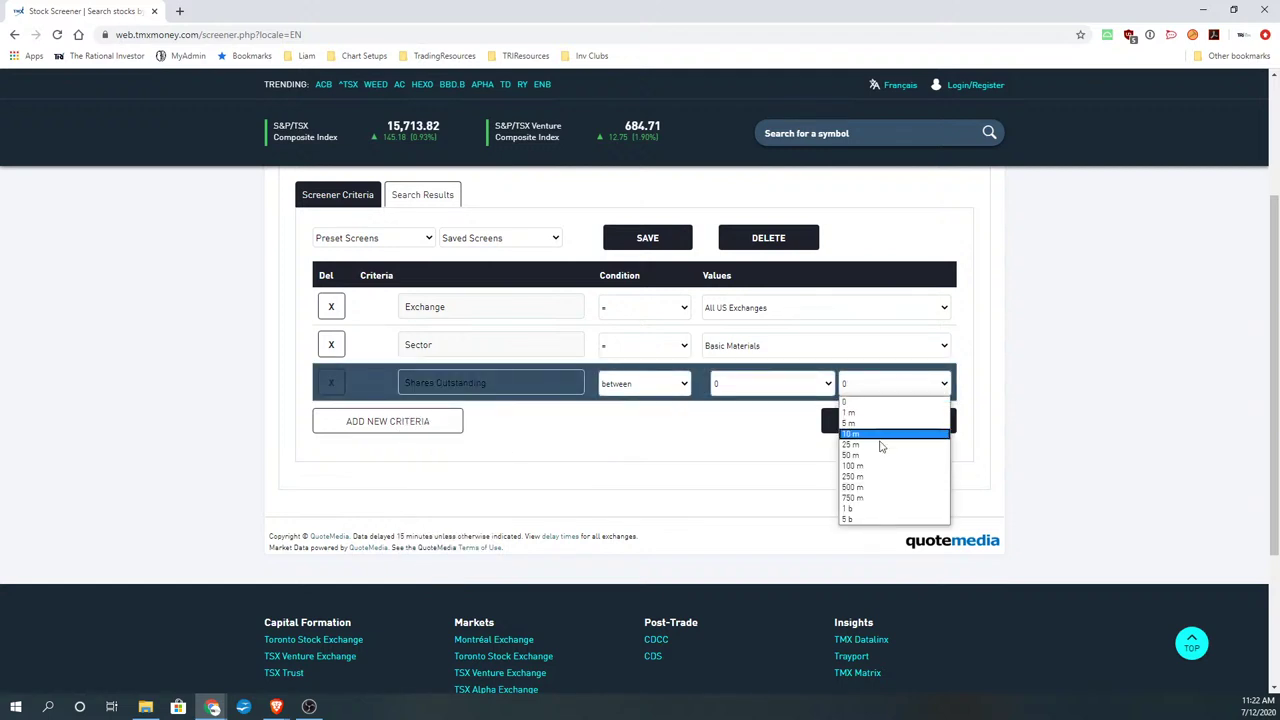
{"action": "left_click", "coordinate": [882, 447]}
{"action": "left_click", "coordinate": [888, 426]}
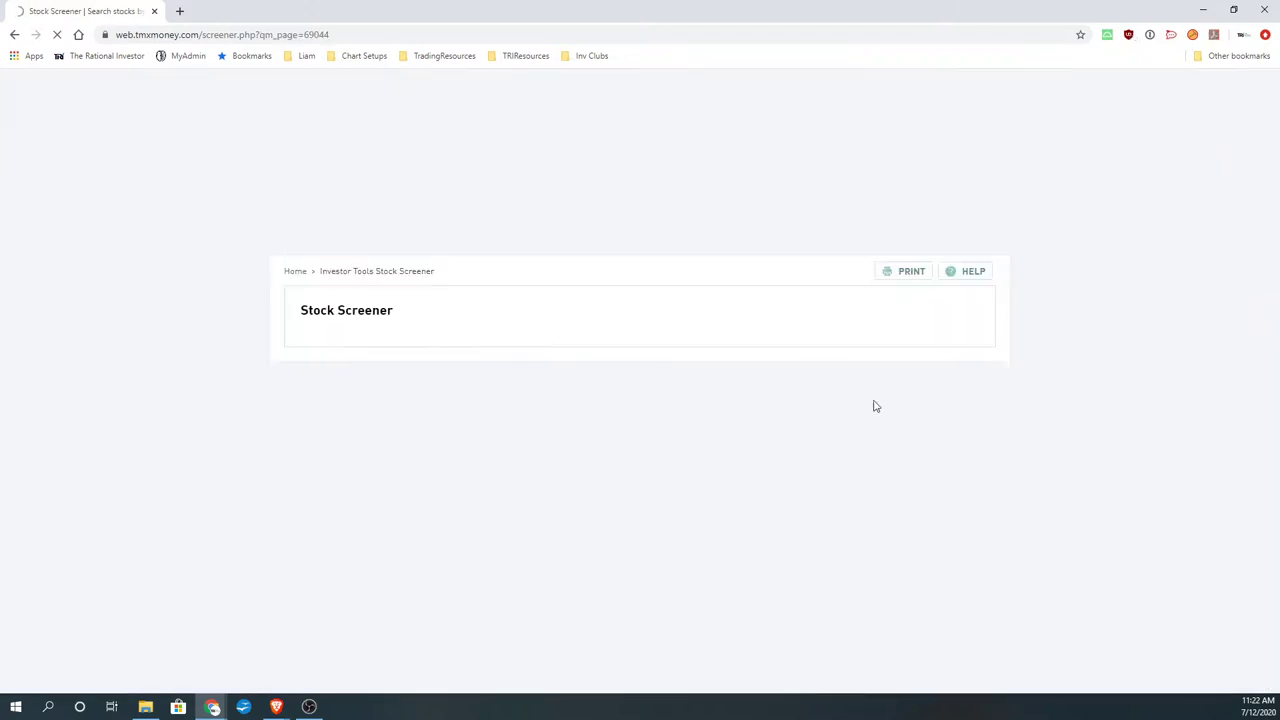
Step: Return to the screener criteria, set Exchange to TSX Venture Exchange, and run the screener
{"action": "scroll", "coordinate": [1003, 397], "scroll_direction": "down", "scroll_amount": 10}
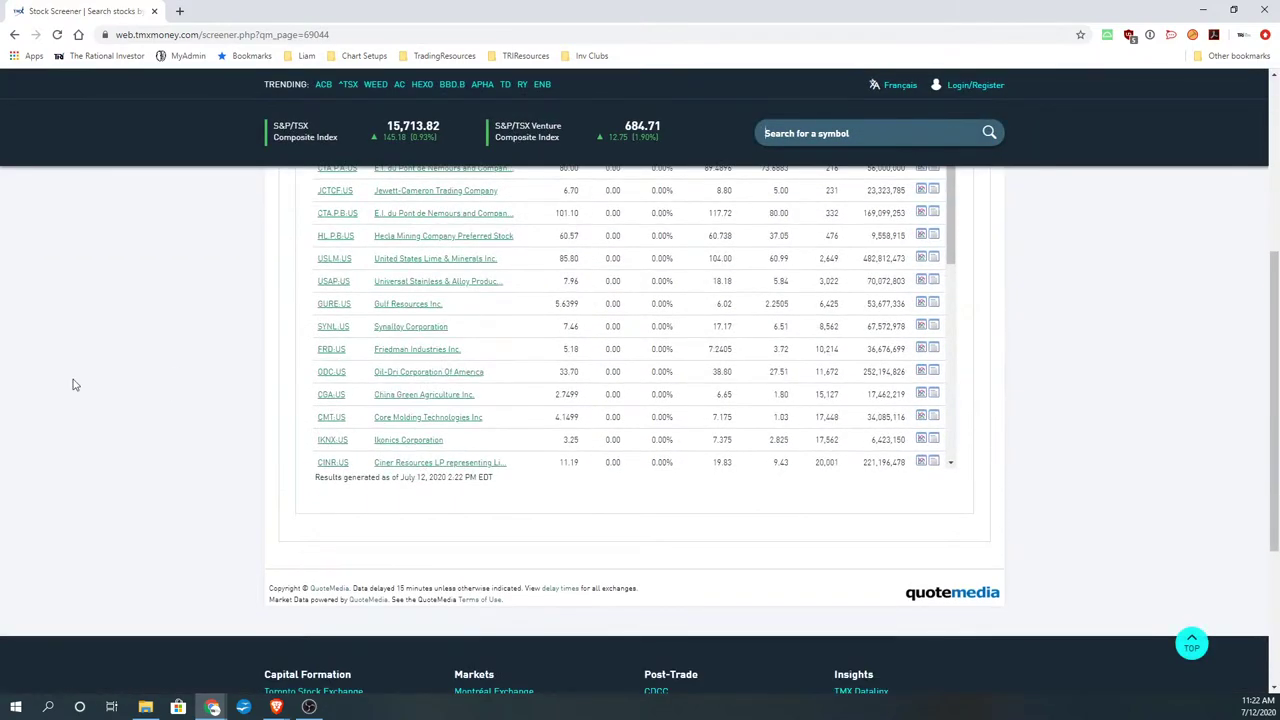
{"action": "scroll", "coordinate": [73, 385], "scroll_direction": "up", "scroll_amount": 5}
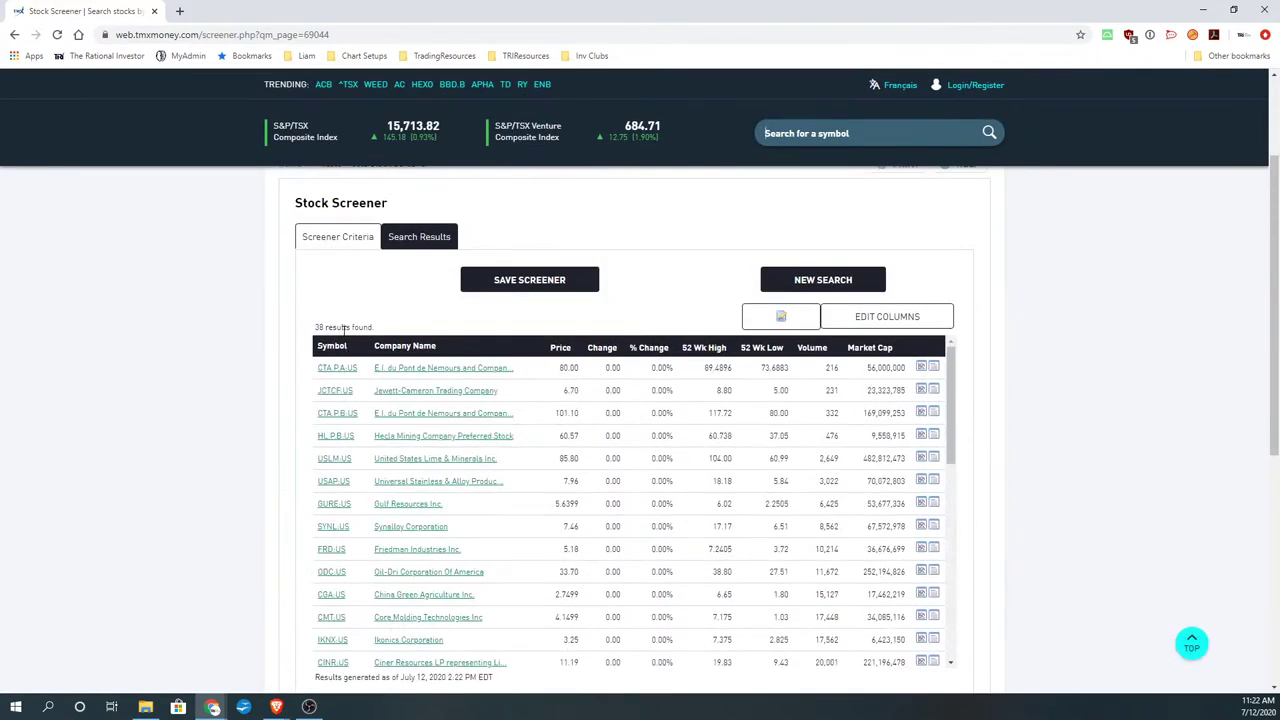
{"action": "scroll", "coordinate": [343, 350], "scroll_direction": "down", "scroll_amount": 1}
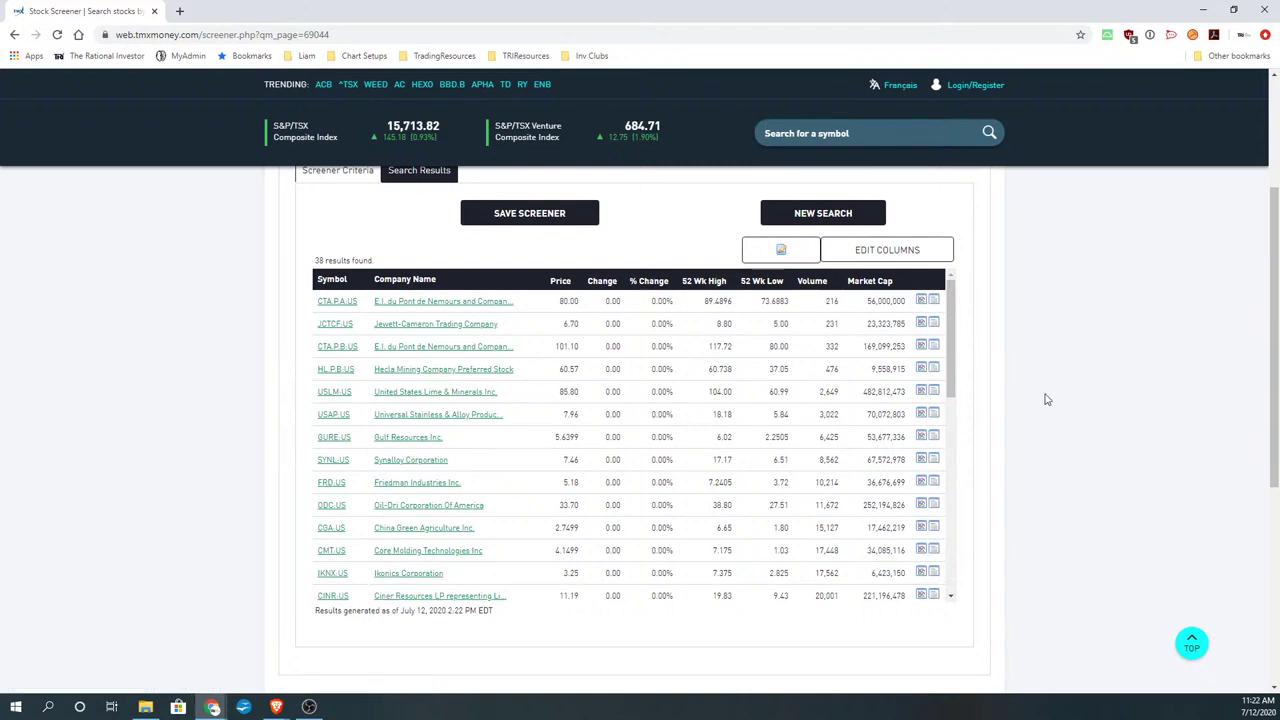
{"action": "scroll", "coordinate": [1047, 399], "scroll_direction": "up", "scroll_amount": 1}
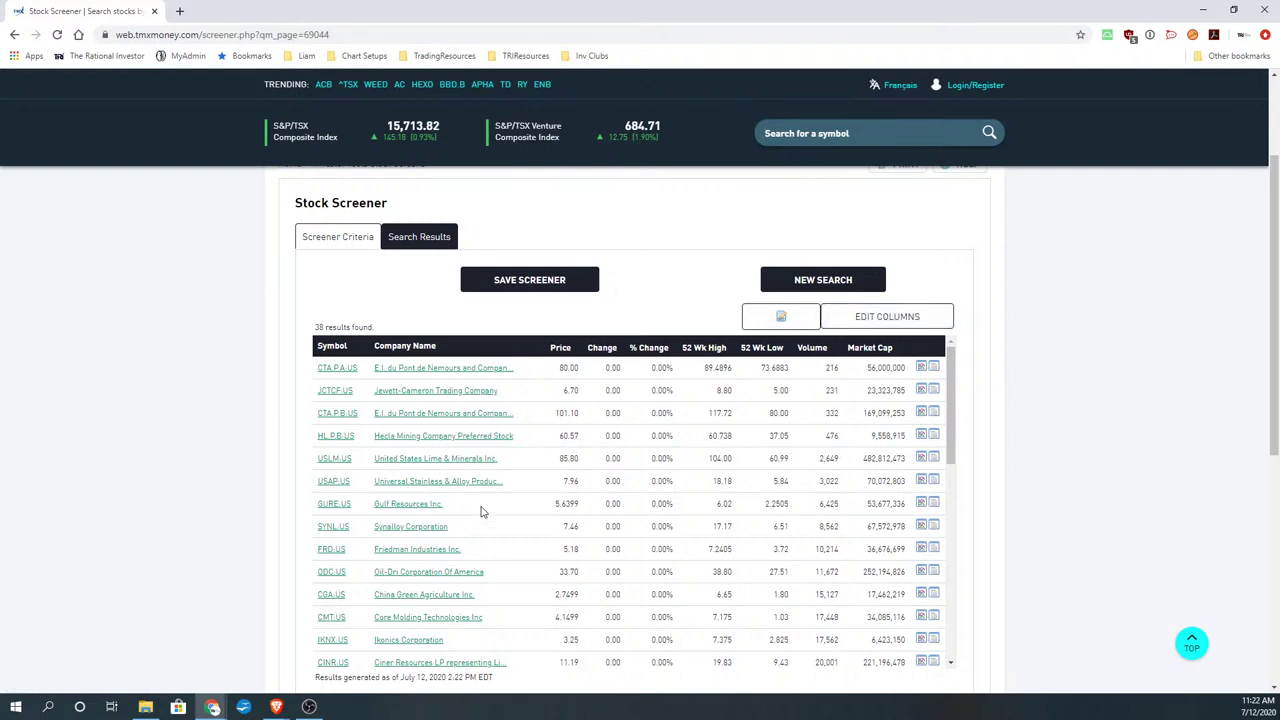
{"action": "left_click", "coordinate": [352, 244]}
{"action": "scroll", "coordinate": [1011, 449], "scroll_direction": "down", "scroll_amount": 1}
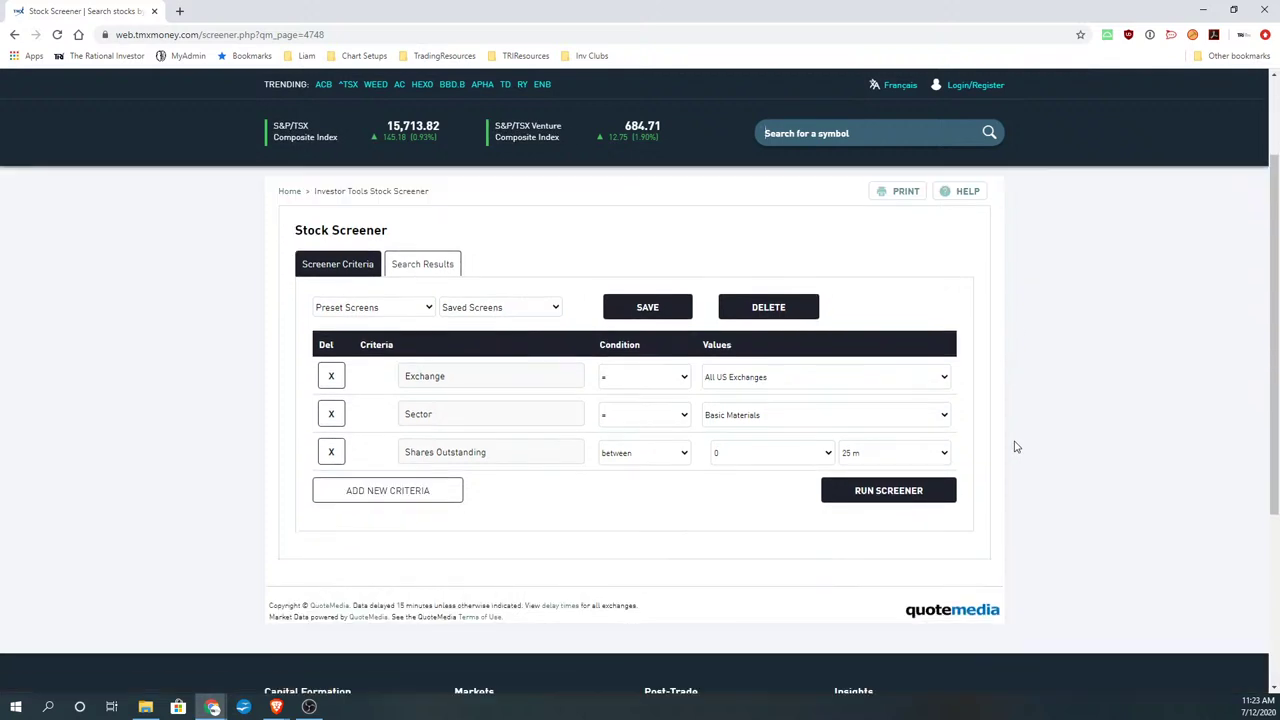
{"action": "left_click", "coordinate": [895, 378]}
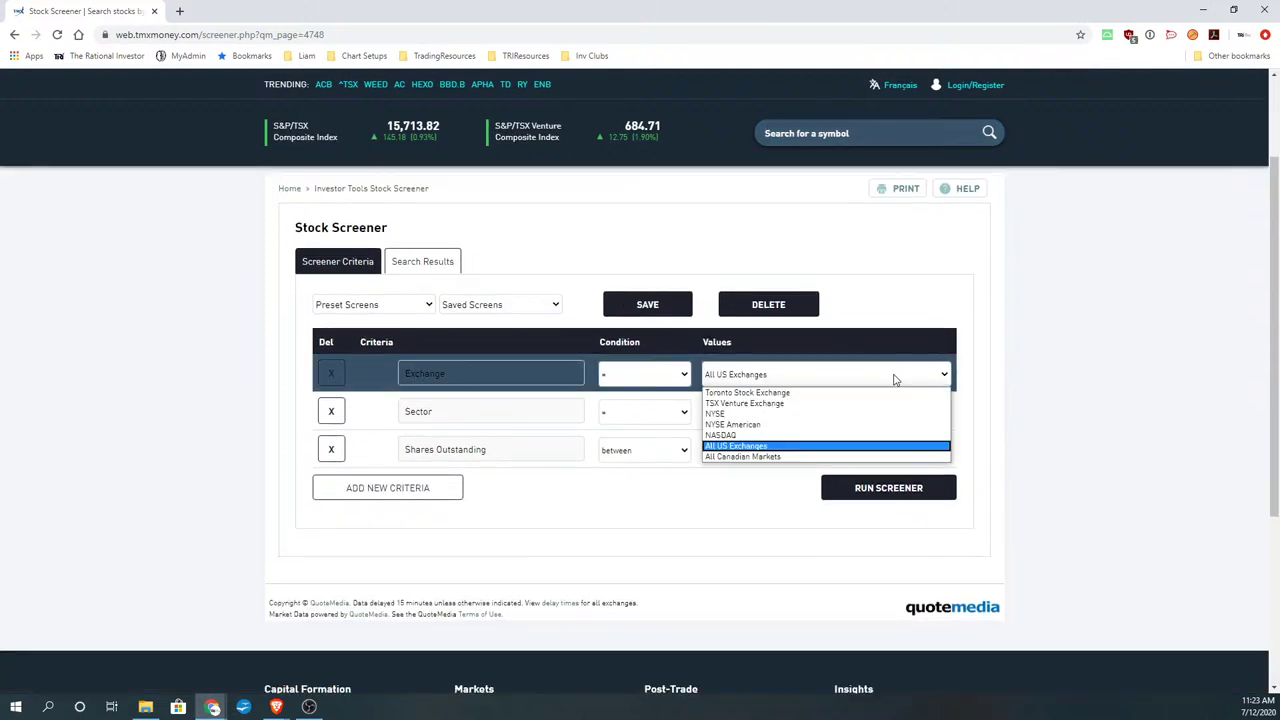
{"action": "left_click", "coordinate": [787, 404]}
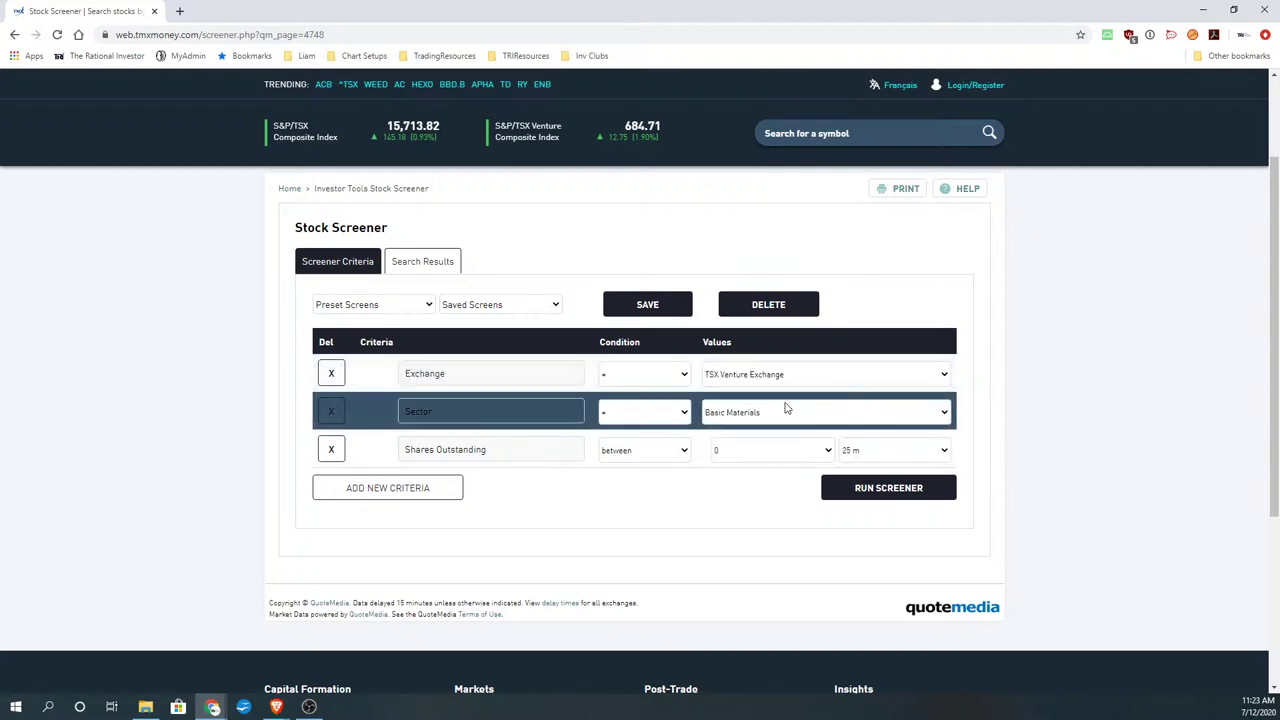
{"action": "left_click", "coordinate": [860, 490]}
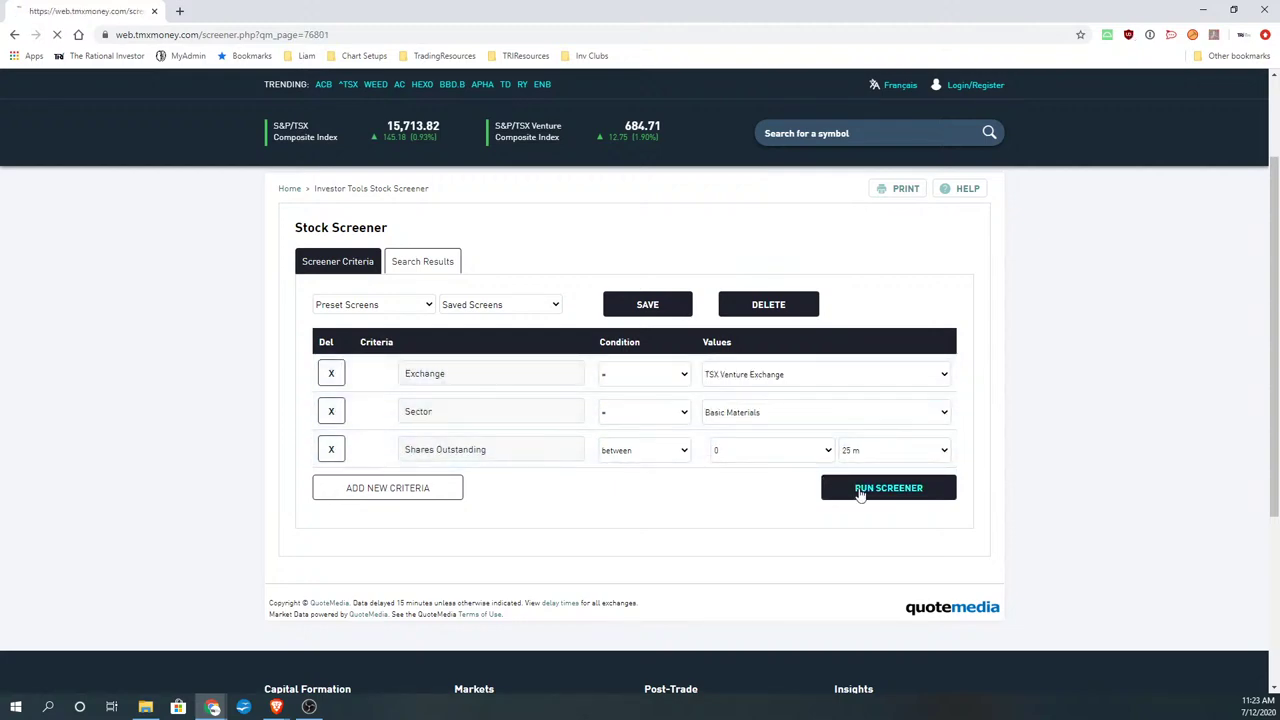
Step: In the results' column selection, remove Volume, Company Name, % Change and More Info, and add Shares Outstanding
{"action": "scroll", "coordinate": [169, 380], "scroll_direction": "down", "scroll_amount": 2}
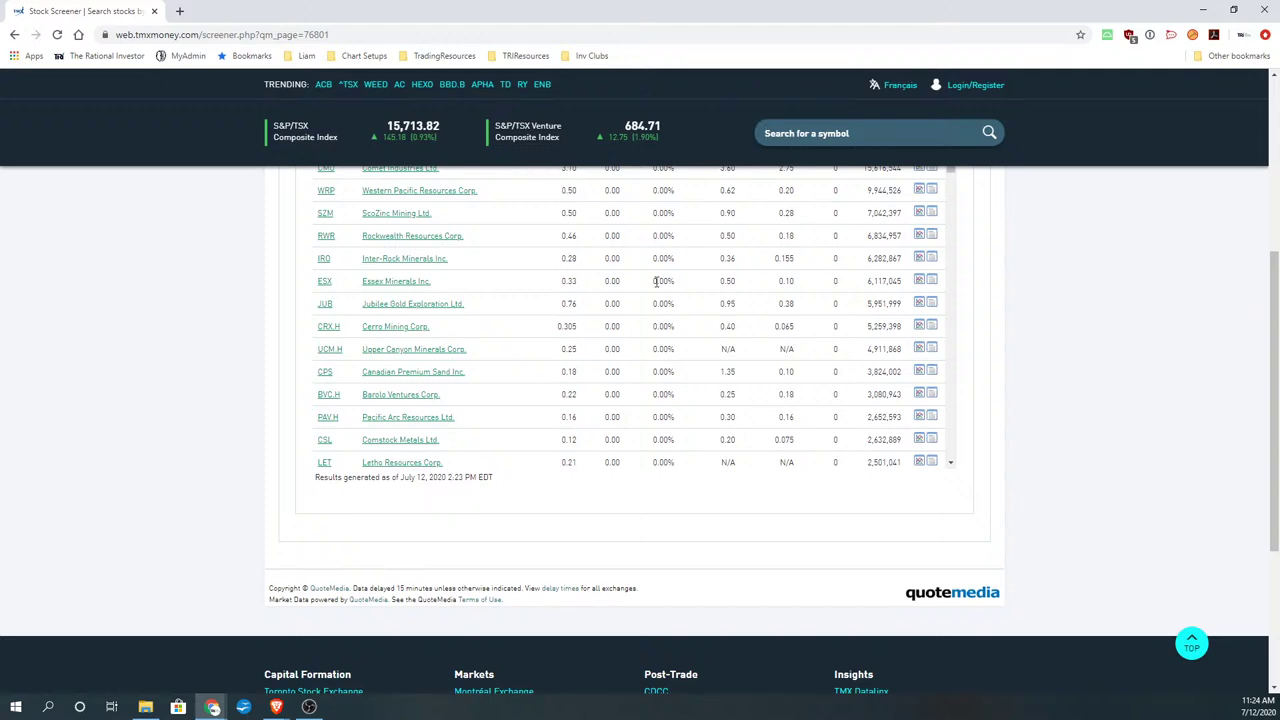
{"action": "scroll", "coordinate": [486, 366], "scroll_direction": "up", "scroll_amount": 3}
{"action": "scroll", "coordinate": [486, 366], "scroll_direction": "down", "scroll_amount": 1}
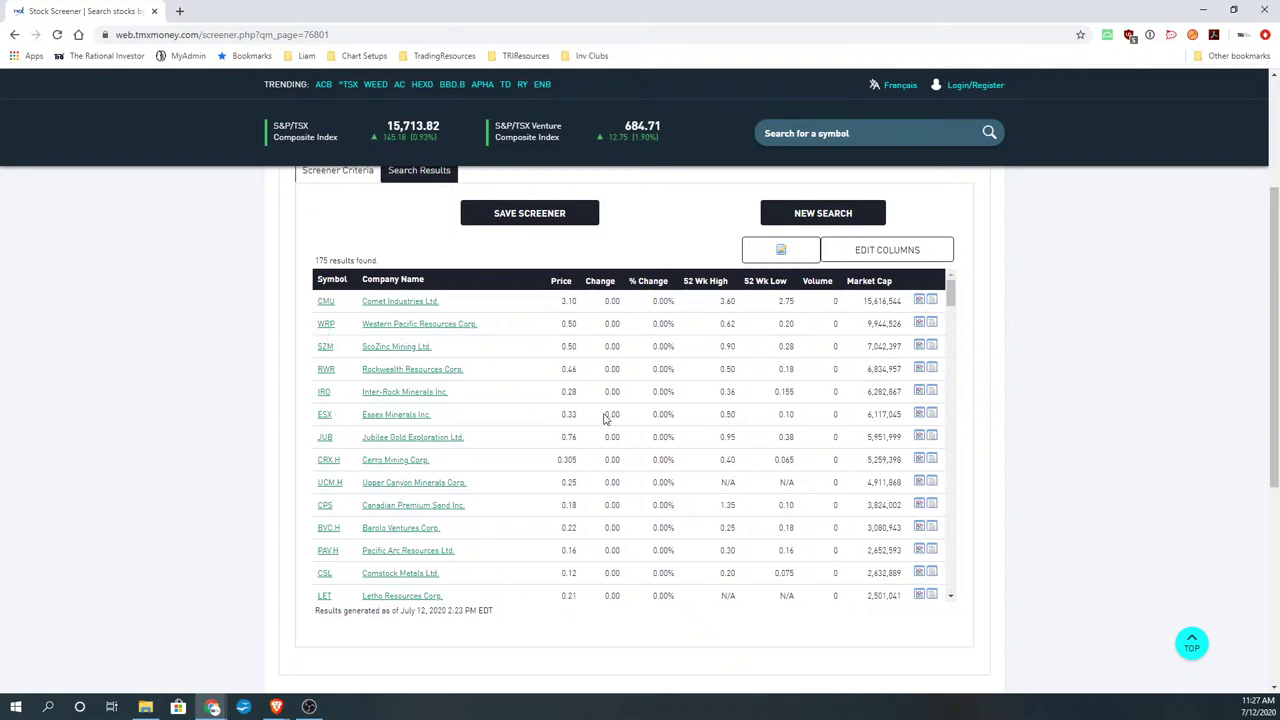
{"action": "left_click", "coordinate": [881, 254]}
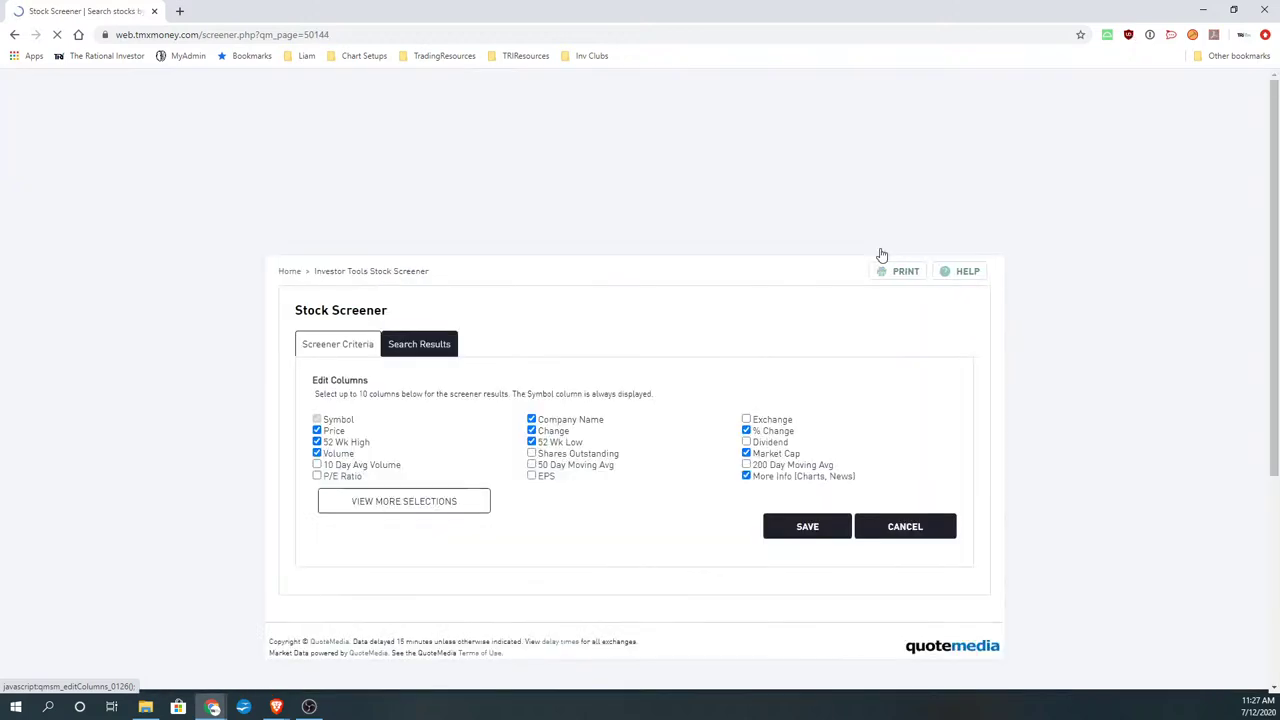
{"action": "scroll", "coordinate": [505, 345], "scroll_direction": "down", "scroll_amount": 1}
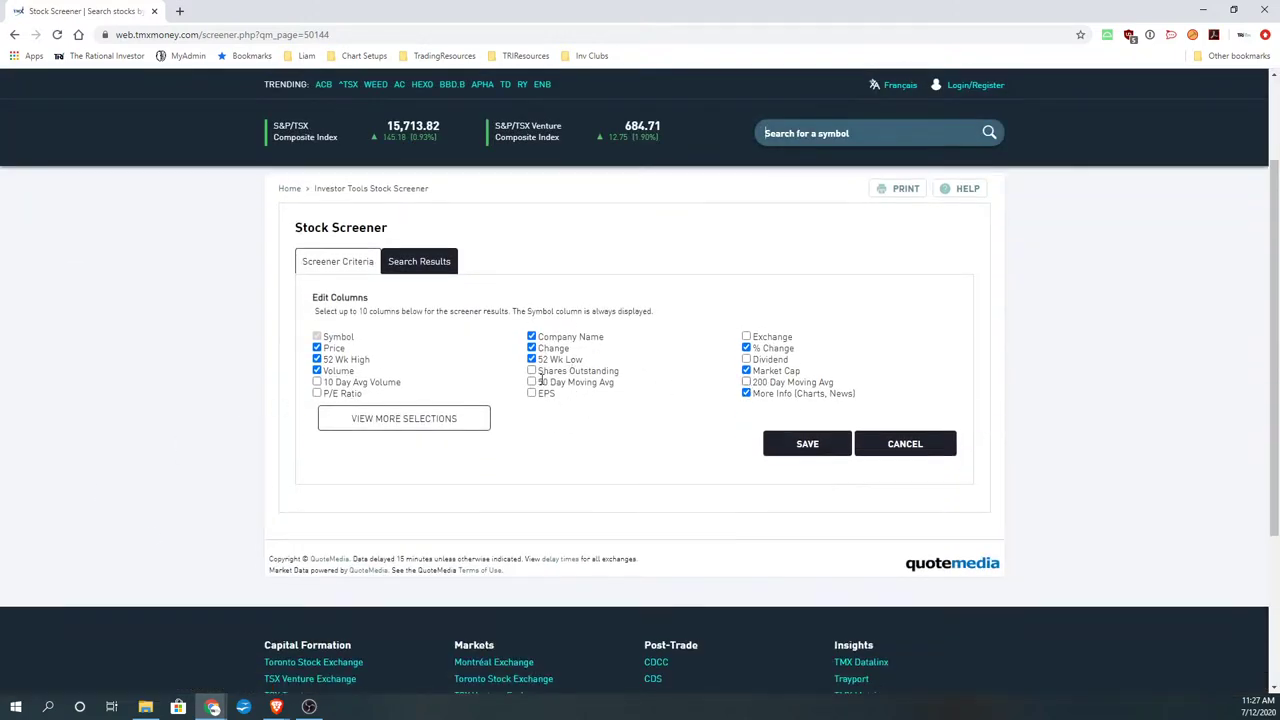
{"action": "left_click", "coordinate": [531, 371]}
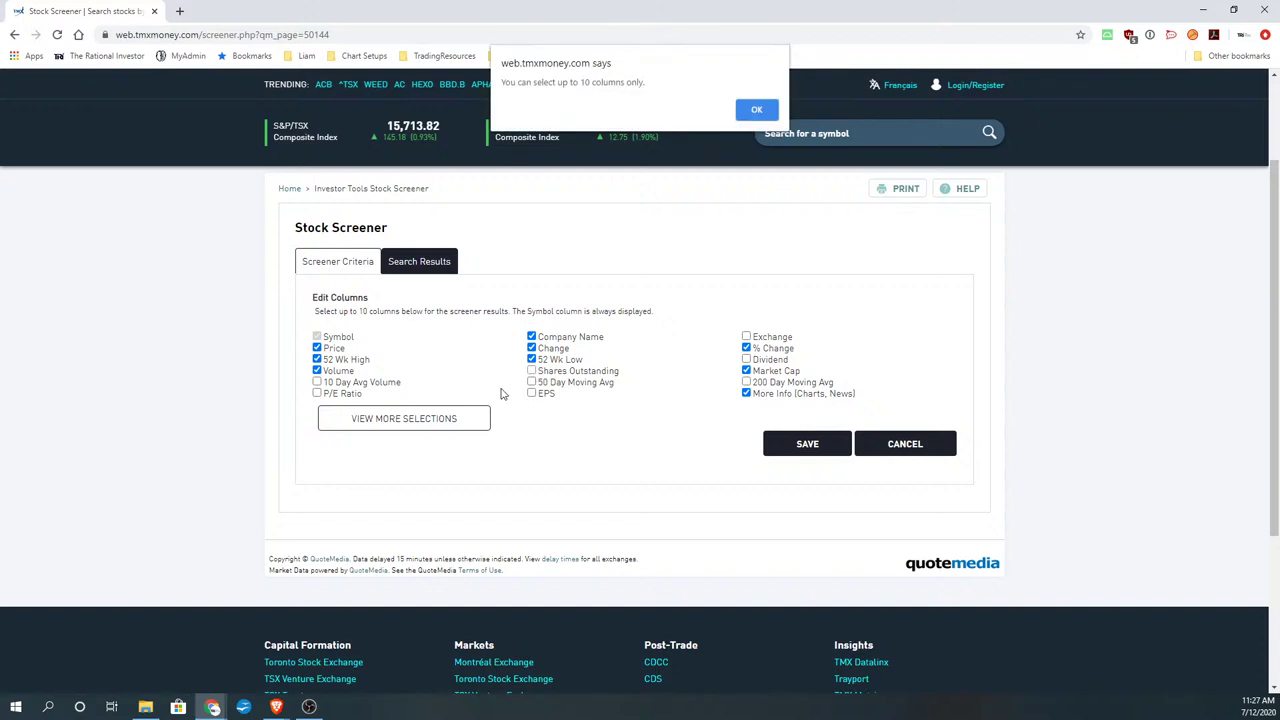
{"action": "left_click", "coordinate": [755, 109]}
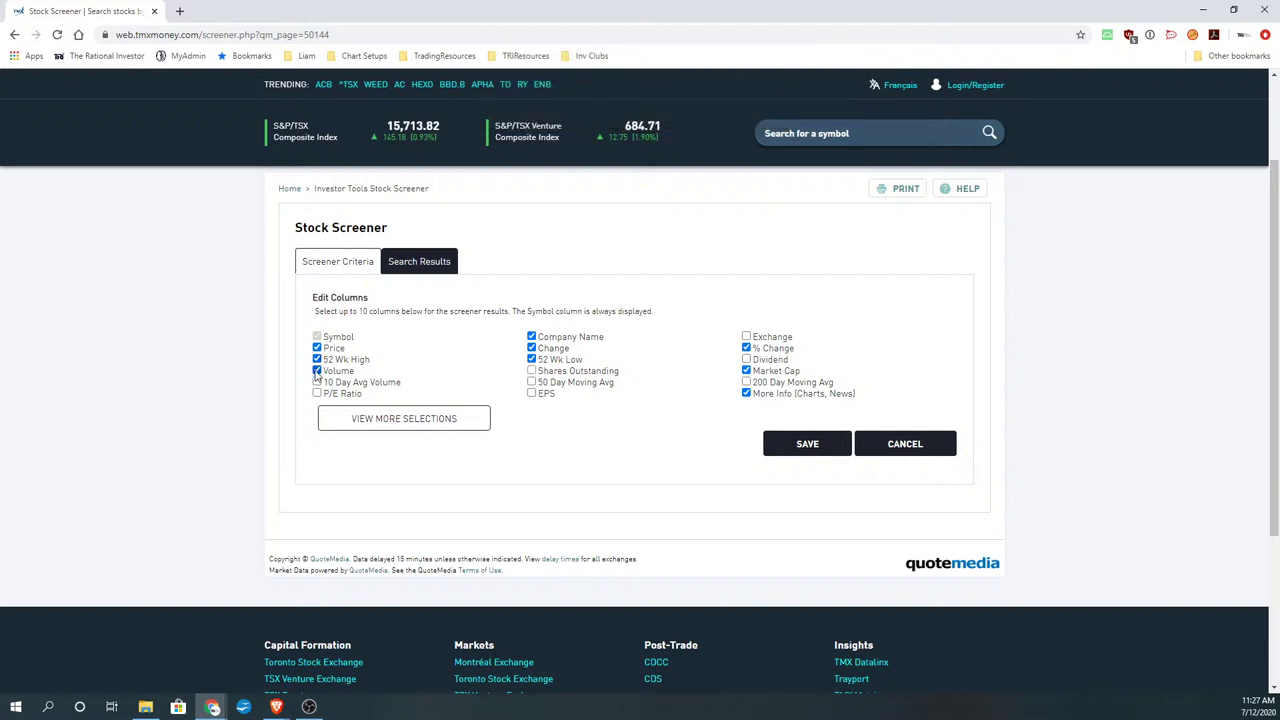
{"action": "left_click", "coordinate": [317, 371]}
{"action": "left_click", "coordinate": [531, 337]}
{"action": "left_click", "coordinate": [746, 348]}
{"action": "left_click", "coordinate": [531, 371]}
Step: Add the Price to Tangible Book Ratio column, remove Market Cap, and save the column selection
{"action": "left_click", "coordinate": [468, 418]}
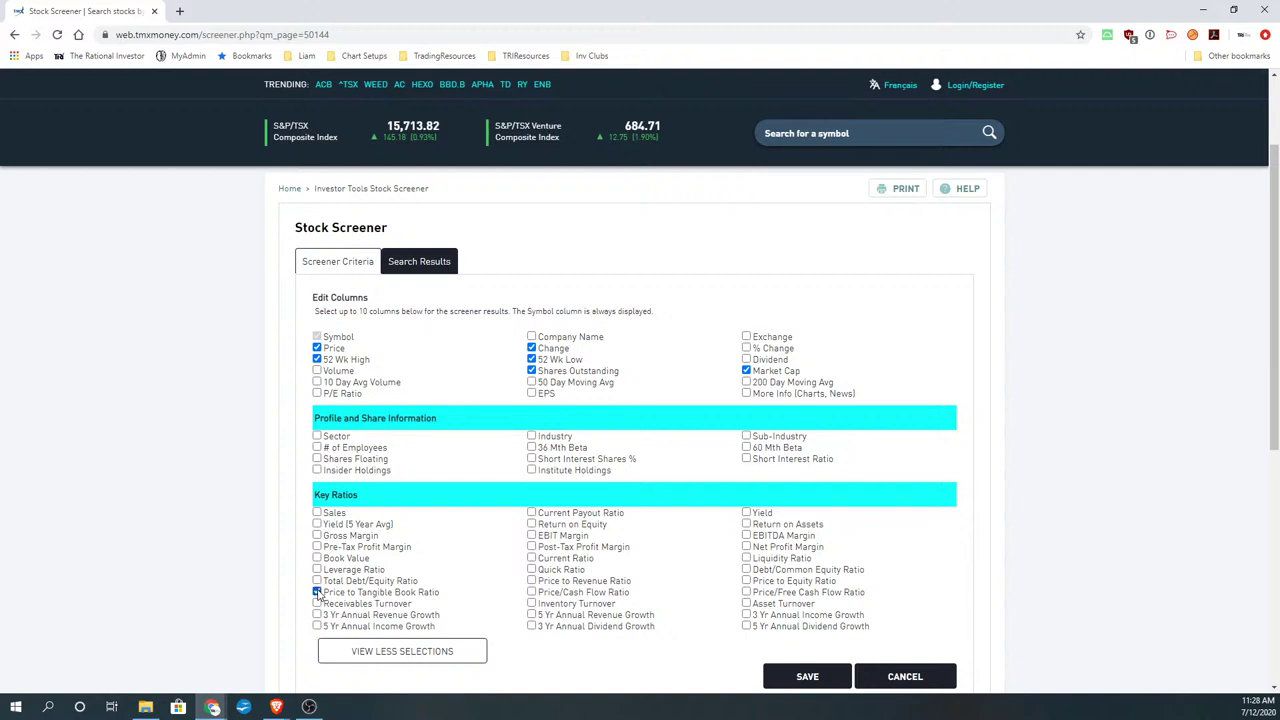
{"action": "left_click", "coordinate": [317, 592]}
{"action": "left_click", "coordinate": [807, 677]}
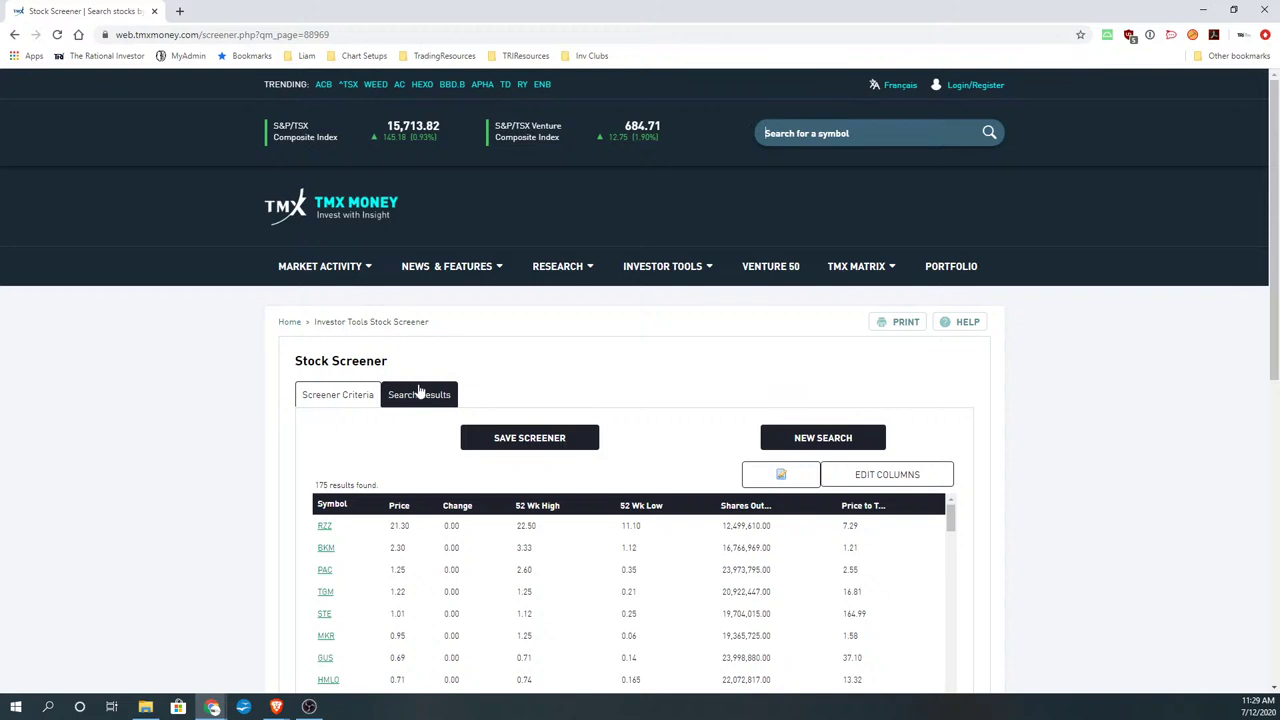
Step: Review the prices, shares outstanding and price to tangible book ratios in the screener results
{"action": "scroll", "coordinate": [425, 590], "scroll_direction": "down", "scroll_amount": 3}
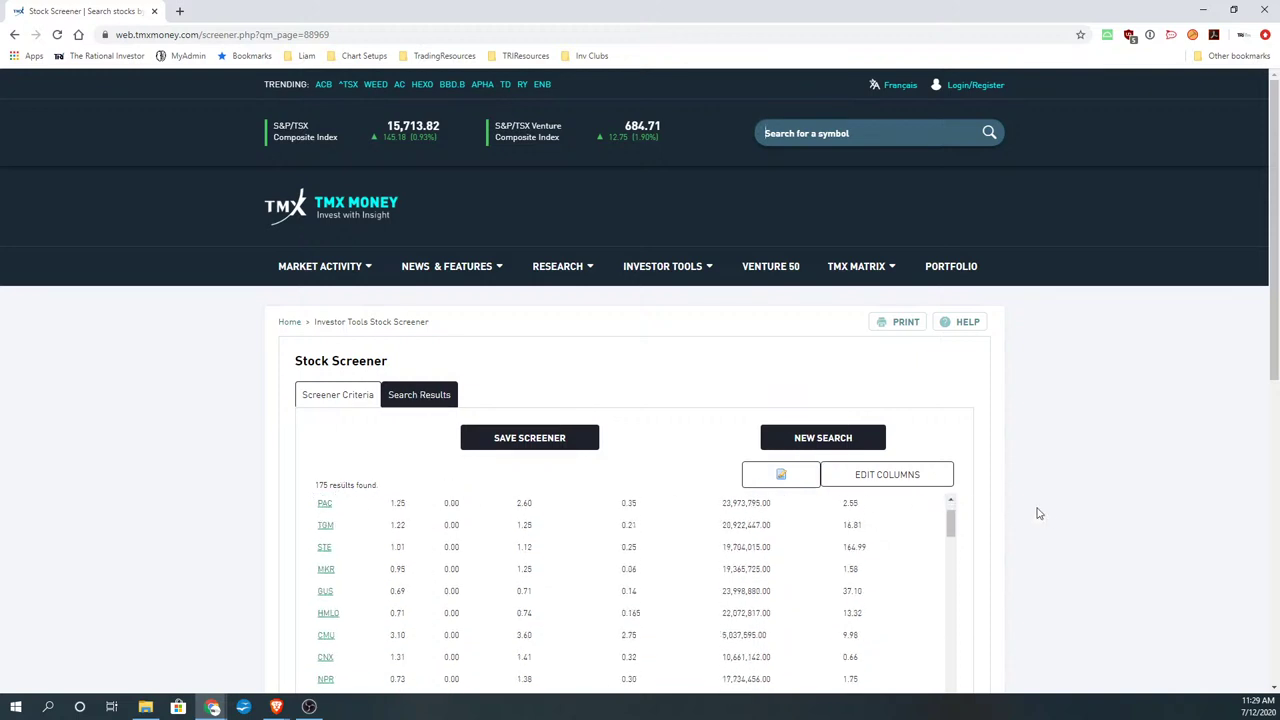
{"action": "scroll", "coordinate": [1044, 514], "scroll_direction": "down", "scroll_amount": 4}
{"action": "scroll", "coordinate": [1044, 514], "scroll_direction": "up", "scroll_amount": 1}
{"action": "scroll", "coordinate": [1044, 514], "scroll_direction": "up", "scroll_amount": 1}
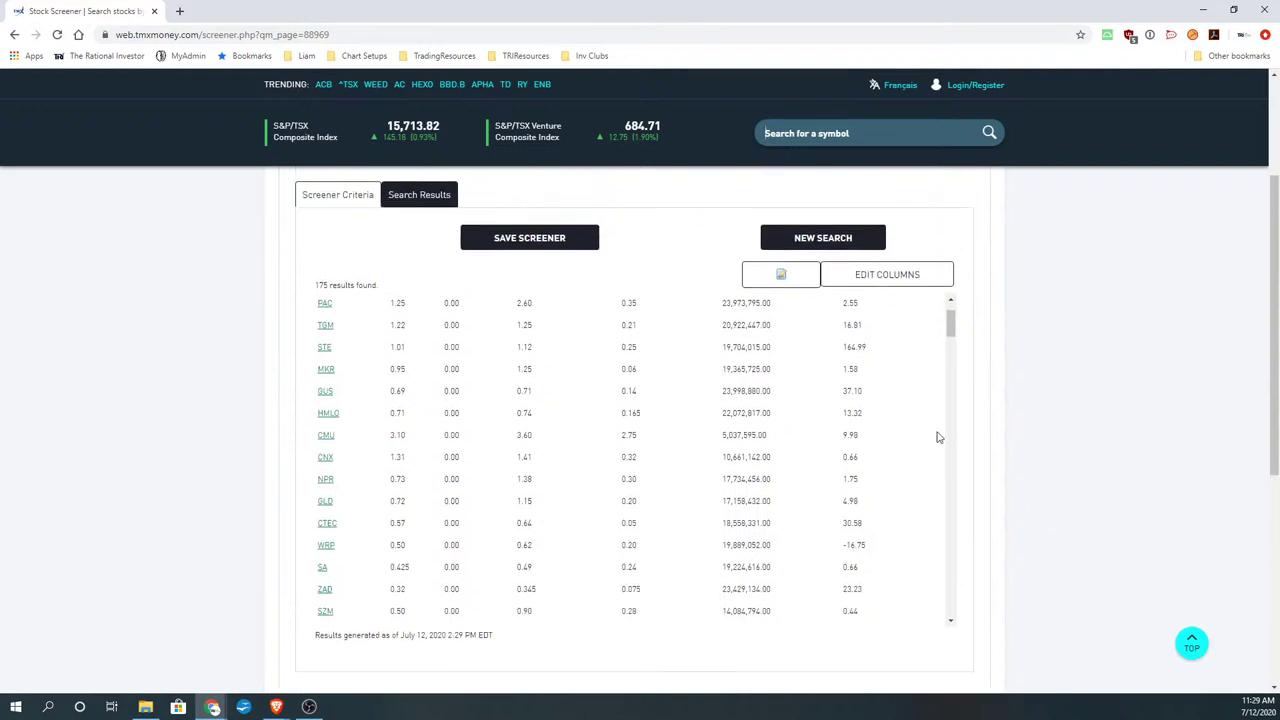
{"action": "left_click_drag", "start_coordinate": [949, 322], "coordinate": [949, 312]}
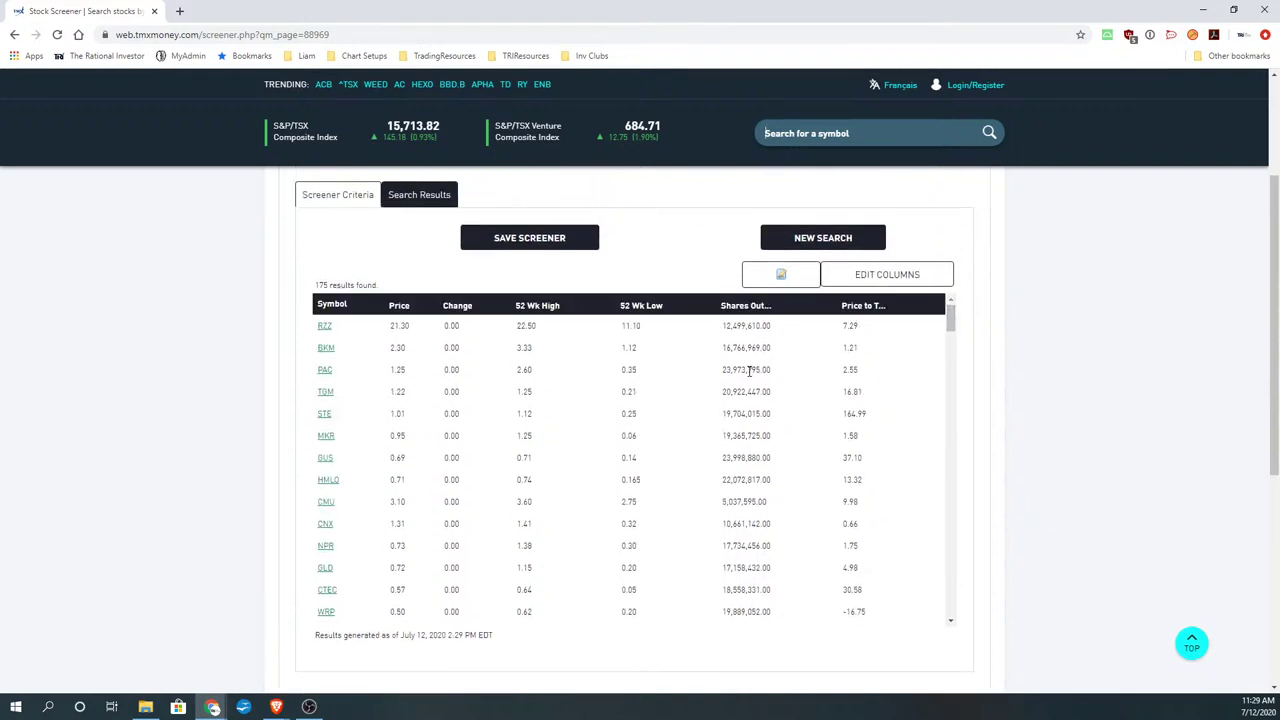
{"action": "scroll", "coordinate": [748, 435], "scroll_direction": "down", "scroll_amount": 1}
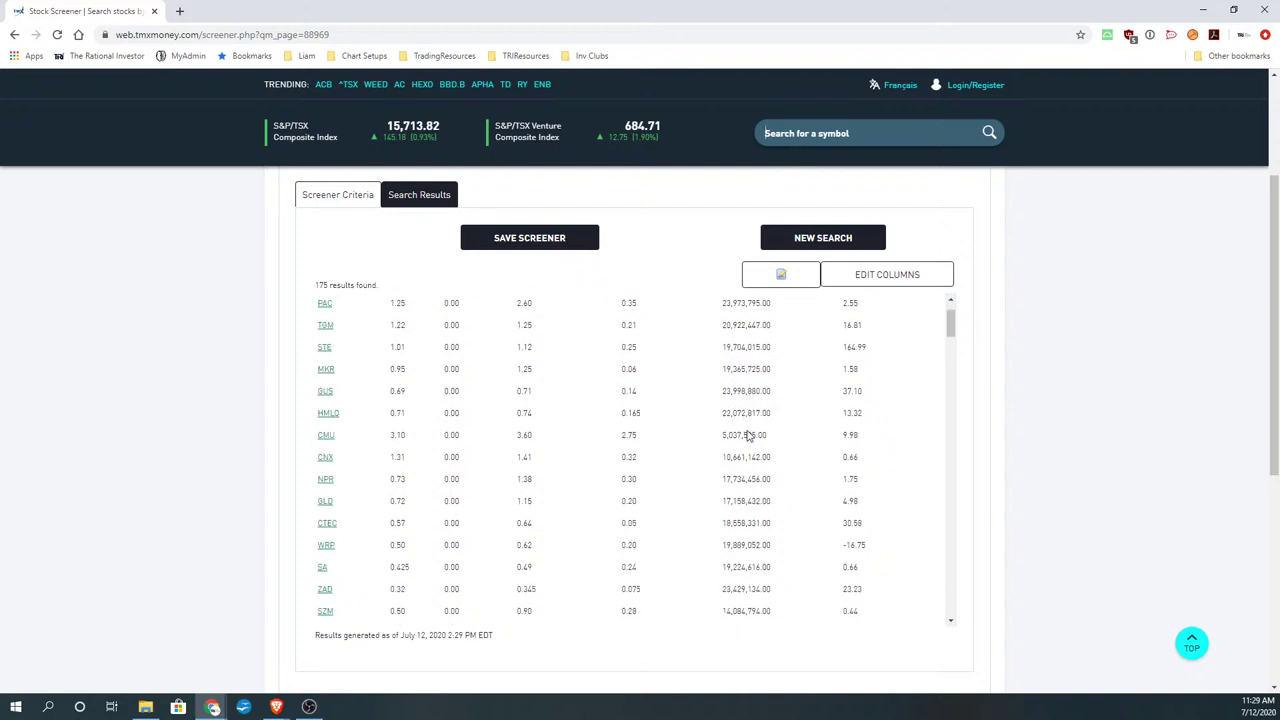
{"action": "scroll", "coordinate": [748, 456], "scroll_direction": "down", "scroll_amount": 3}
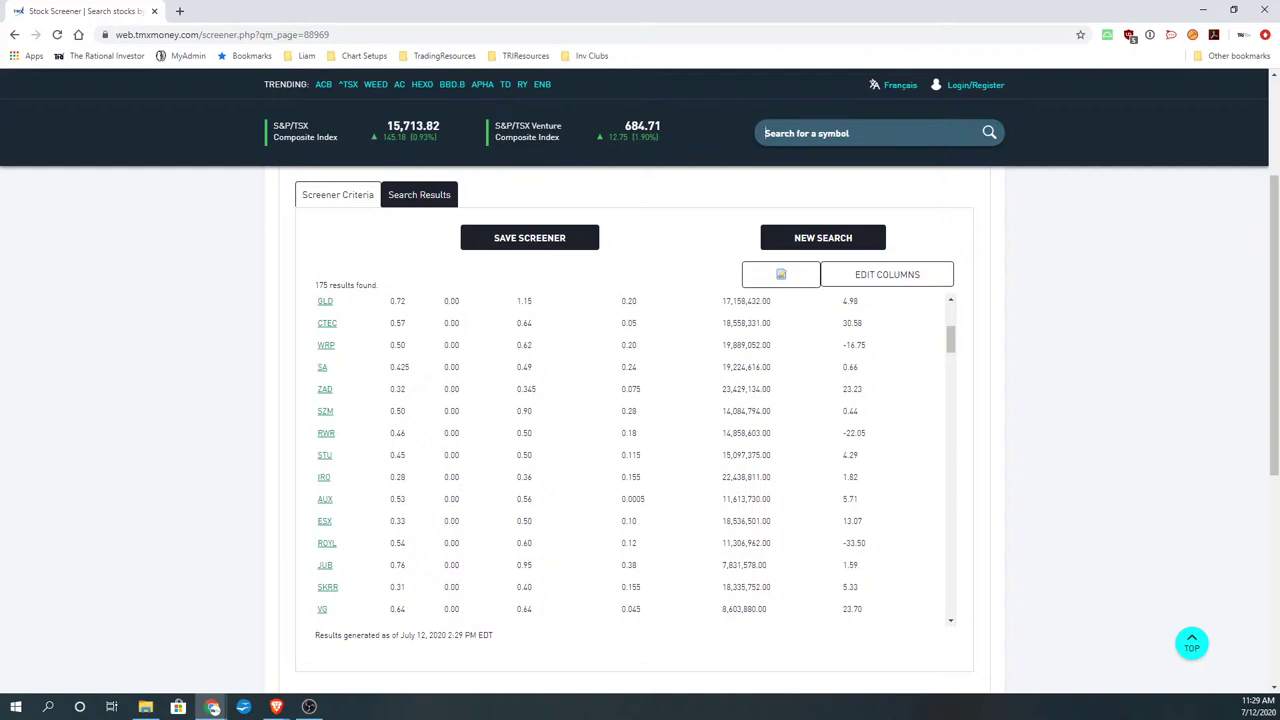
Step: Switch to the VenCapResourseScreenSummer2020 spreadsheet in the Brave browser and maximize its window
{"action": "key", "text": "super+d"}
{"action": "key", "text": "super+d"}
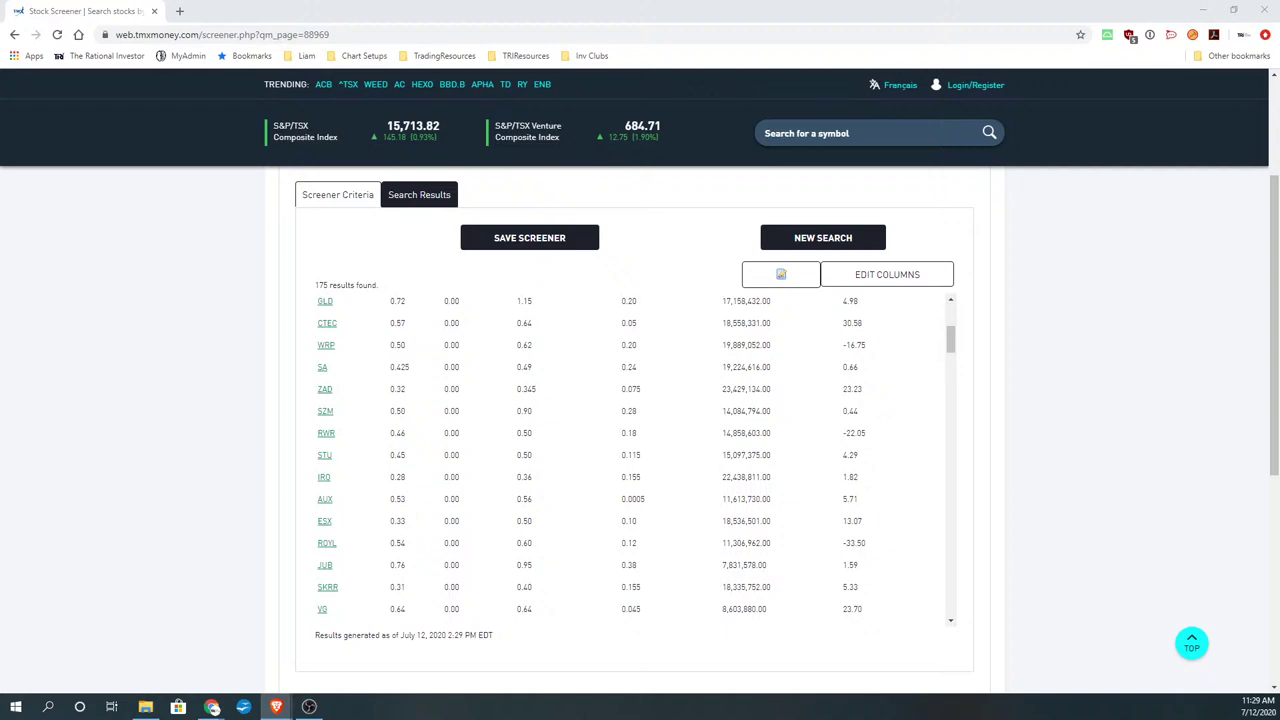
{"action": "key", "text": "alt+Tab"}
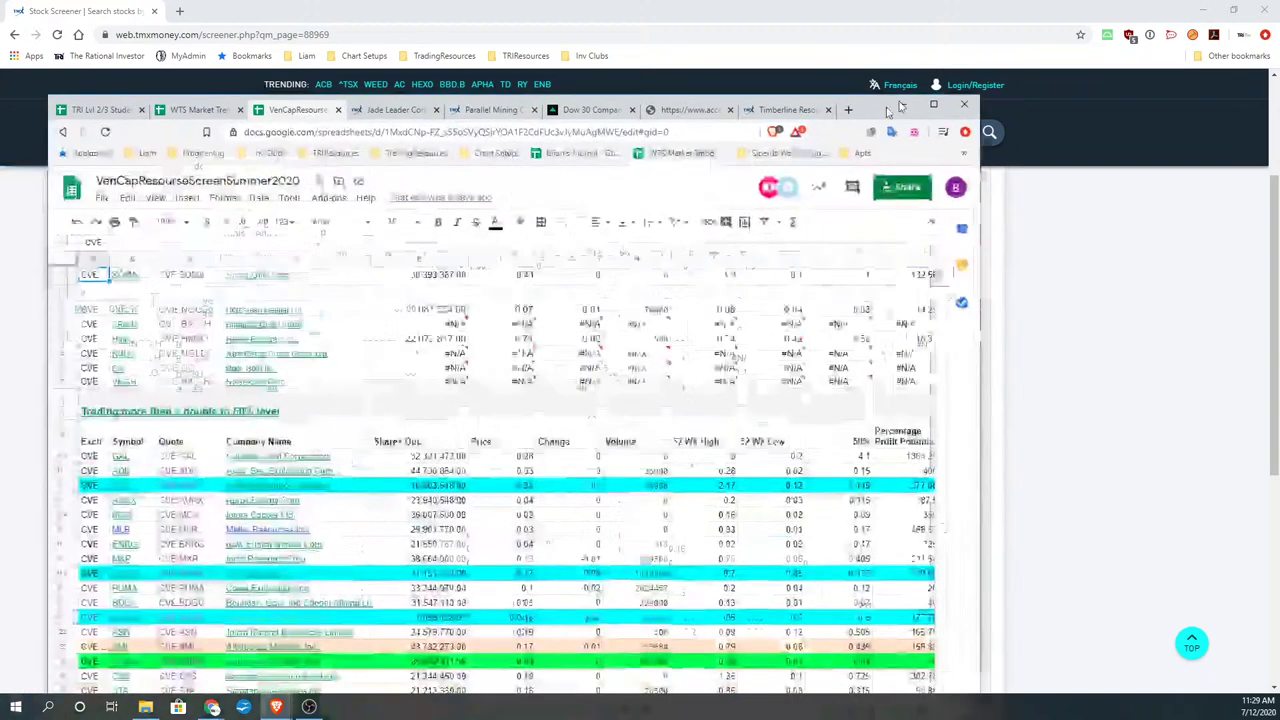
{"action": "scroll", "coordinate": [845, 423], "scroll_direction": "down", "scroll_amount": 1}
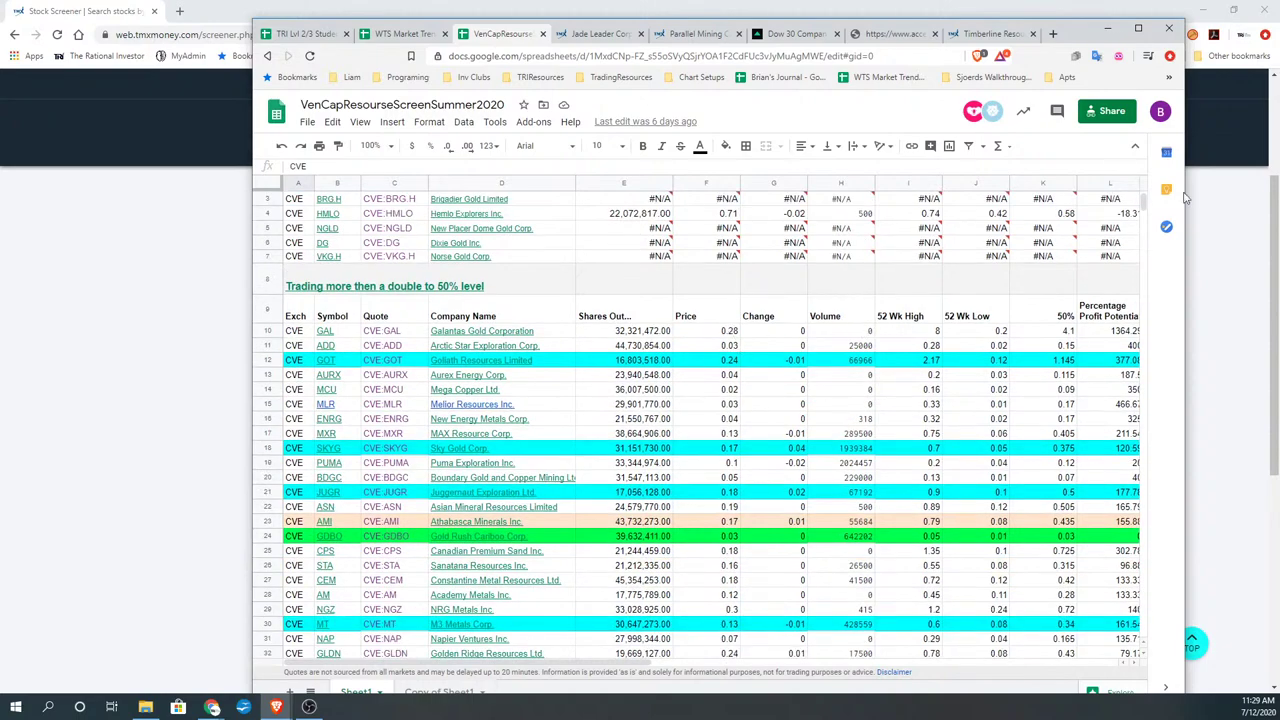
{"action": "left_click", "coordinate": [1138, 28]}
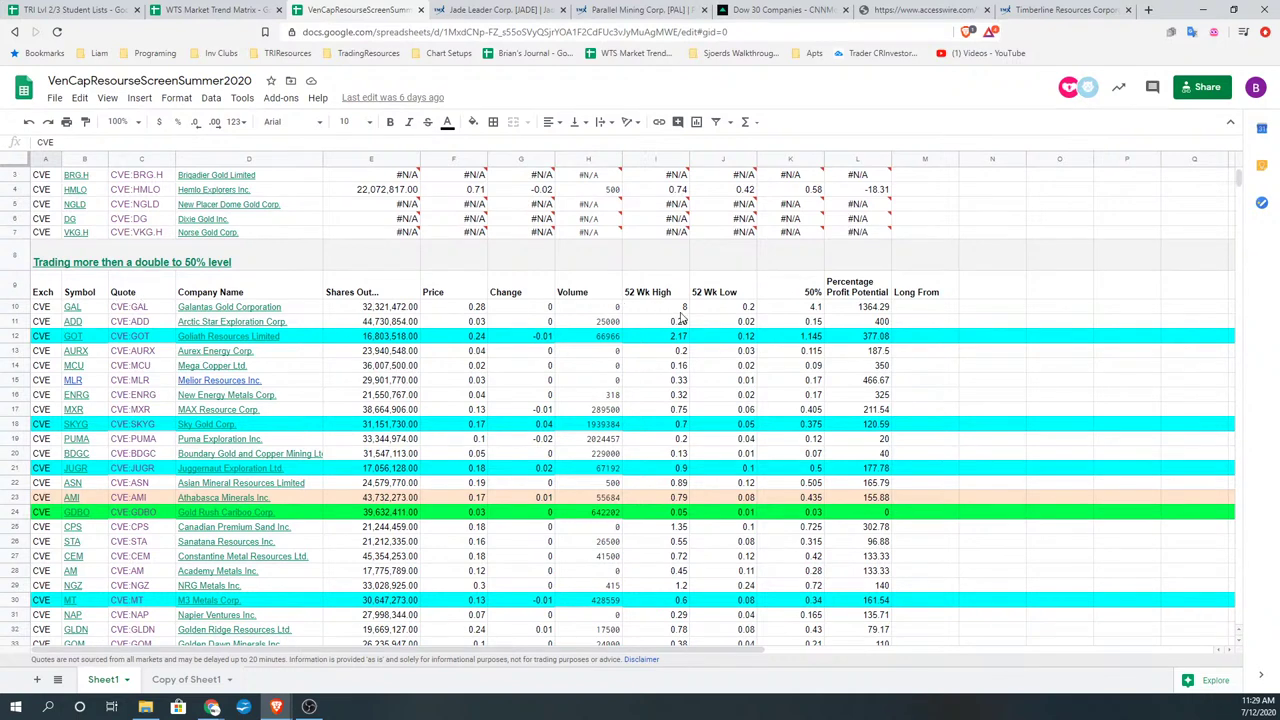
Step: Examine the price, 52-week high, 50% level and Percentage Profit Potential formulas for Galantas Gold and Arctic Star Exploration
{"action": "left_click", "coordinate": [806, 308]}
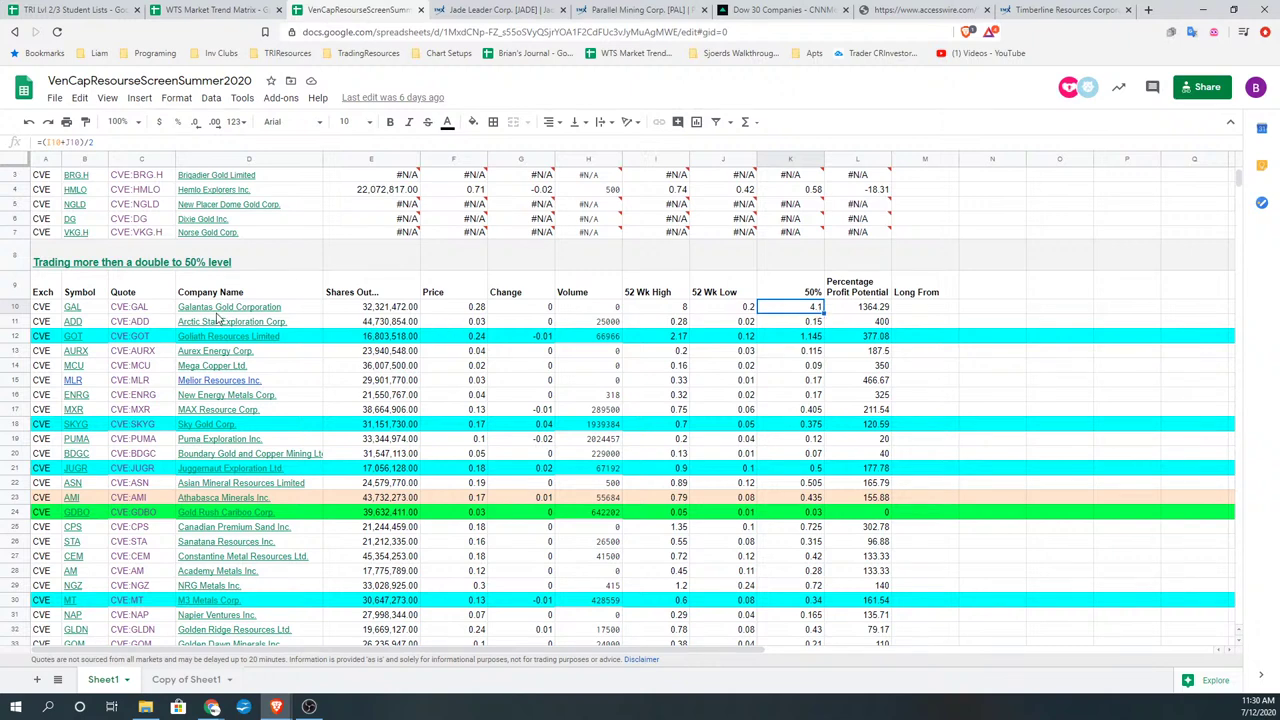
{"action": "left_click", "coordinate": [663, 311]}
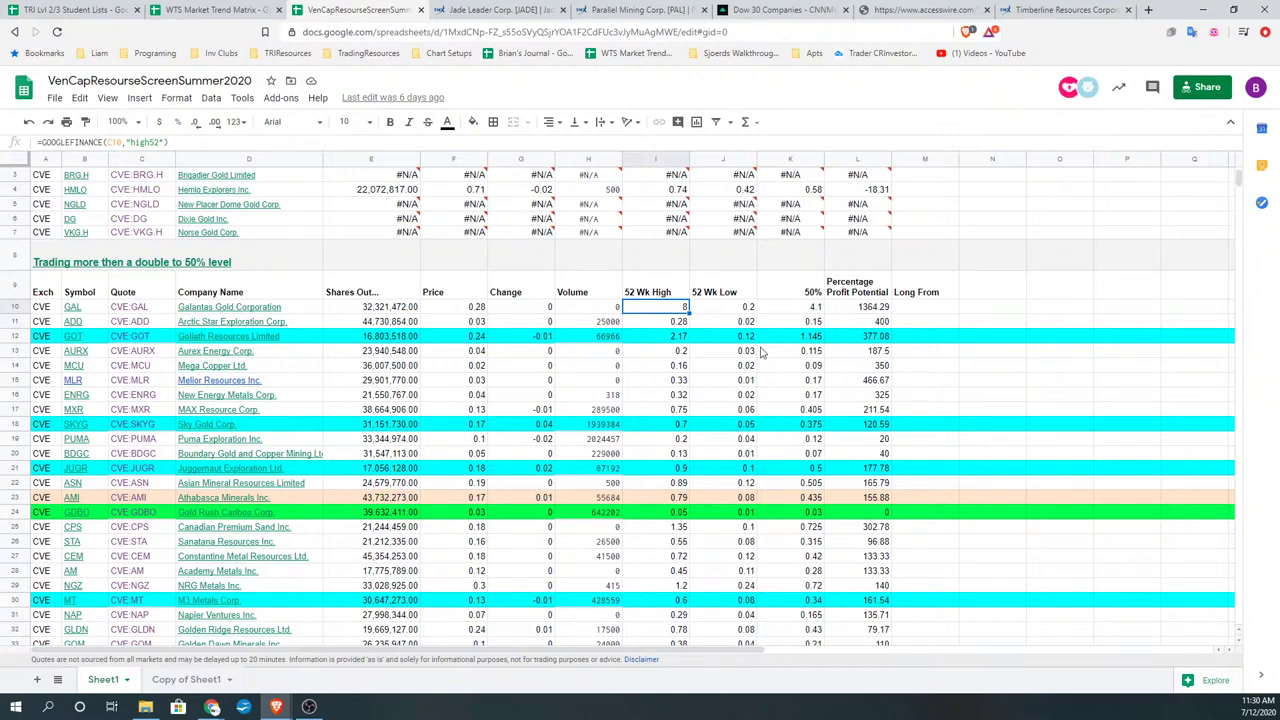
{"action": "left_click", "coordinate": [861, 312]}
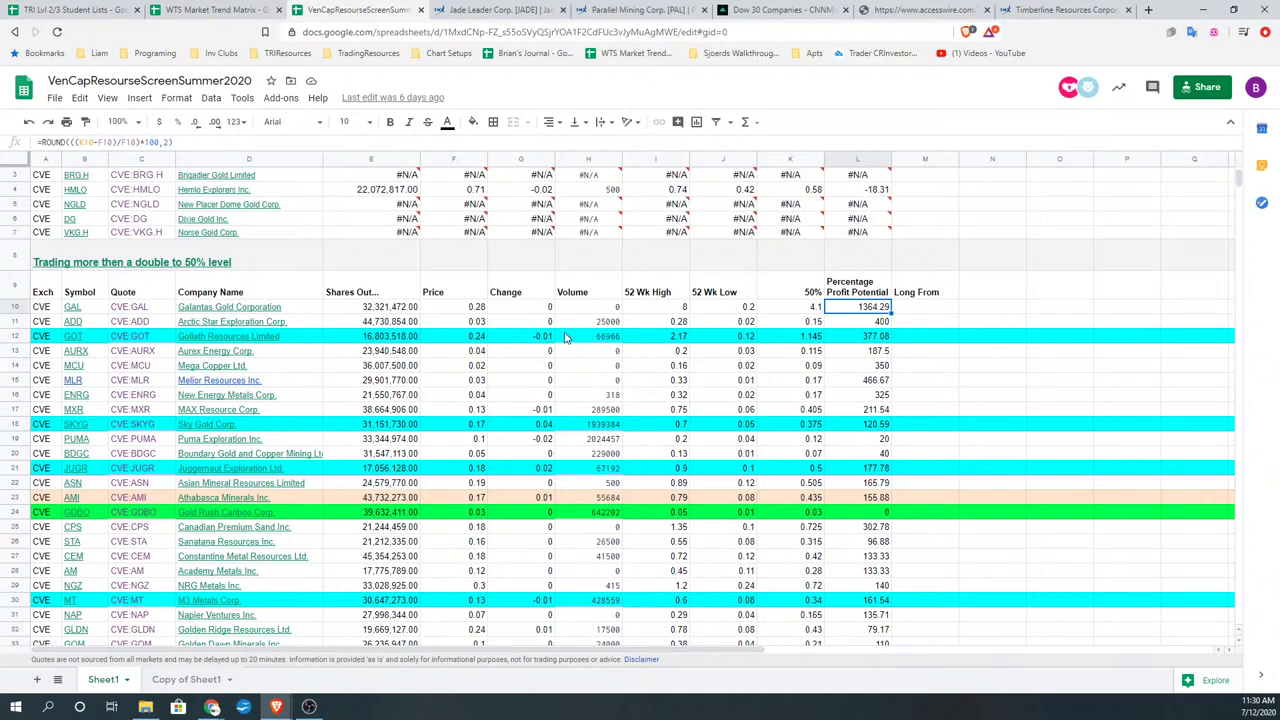
{"action": "left_click", "coordinate": [480, 324]}
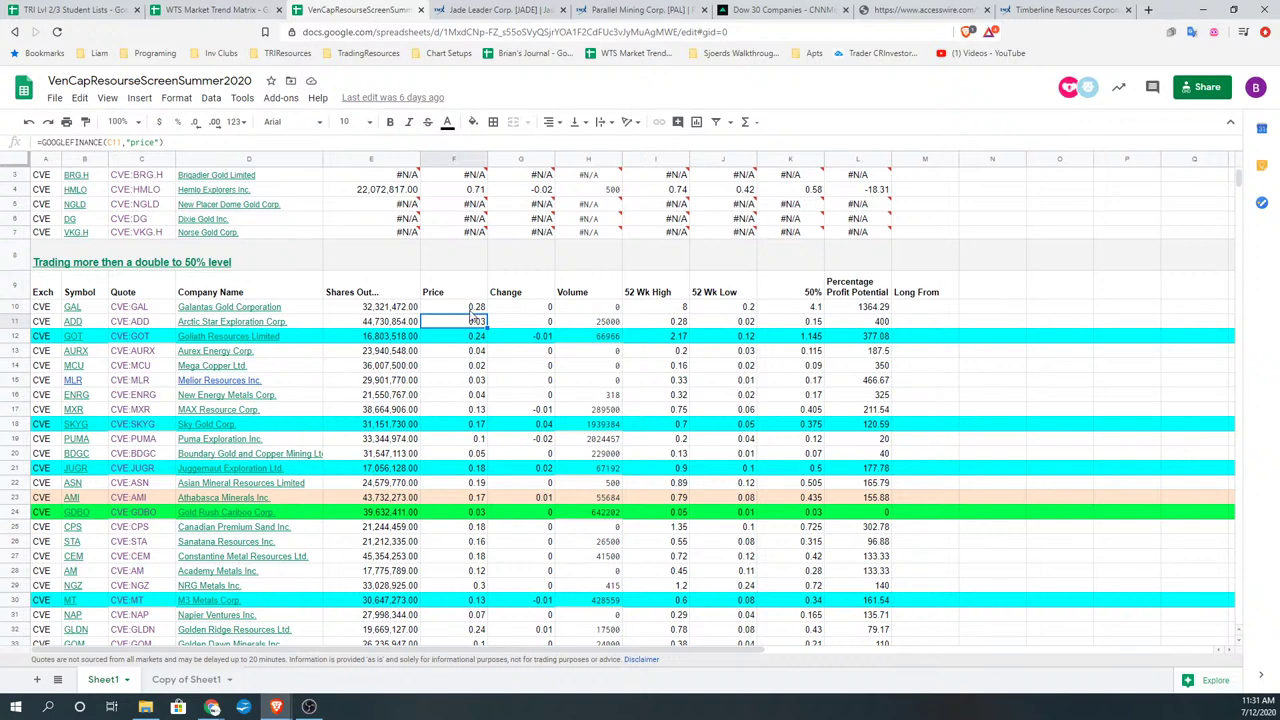
{"action": "left_click", "coordinate": [815, 322]}
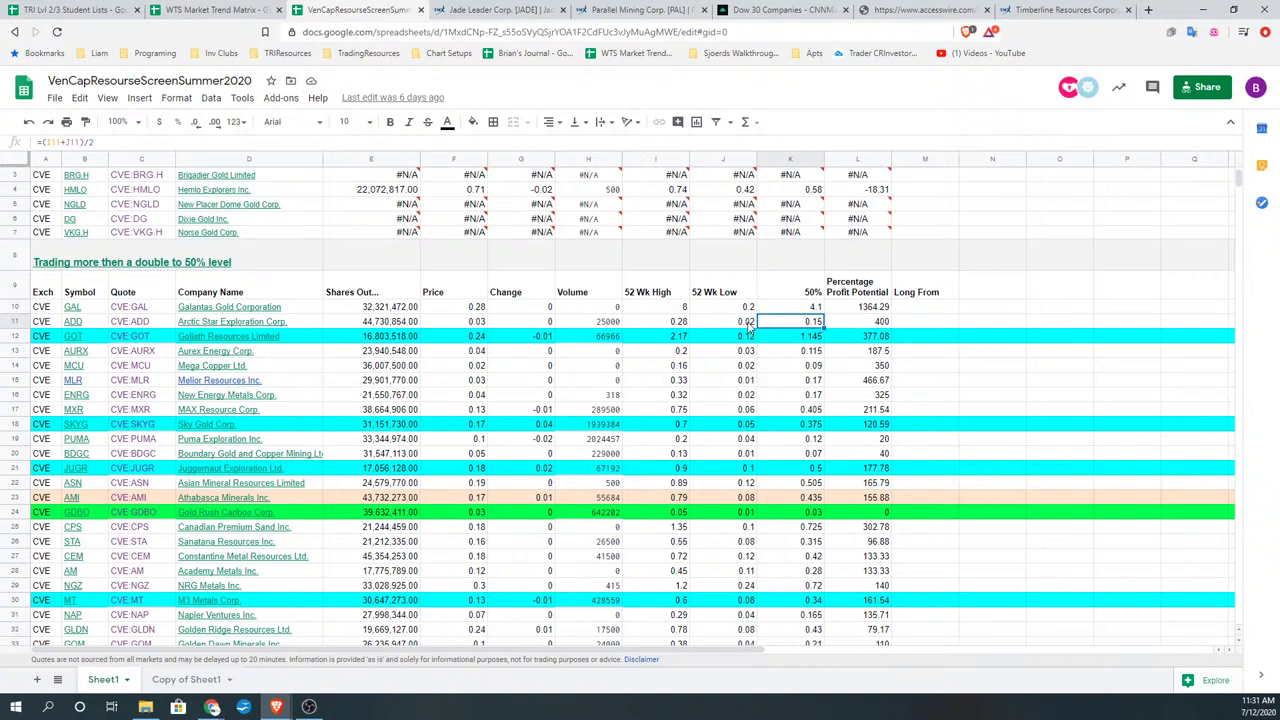
{"action": "left_click", "coordinate": [878, 325]}
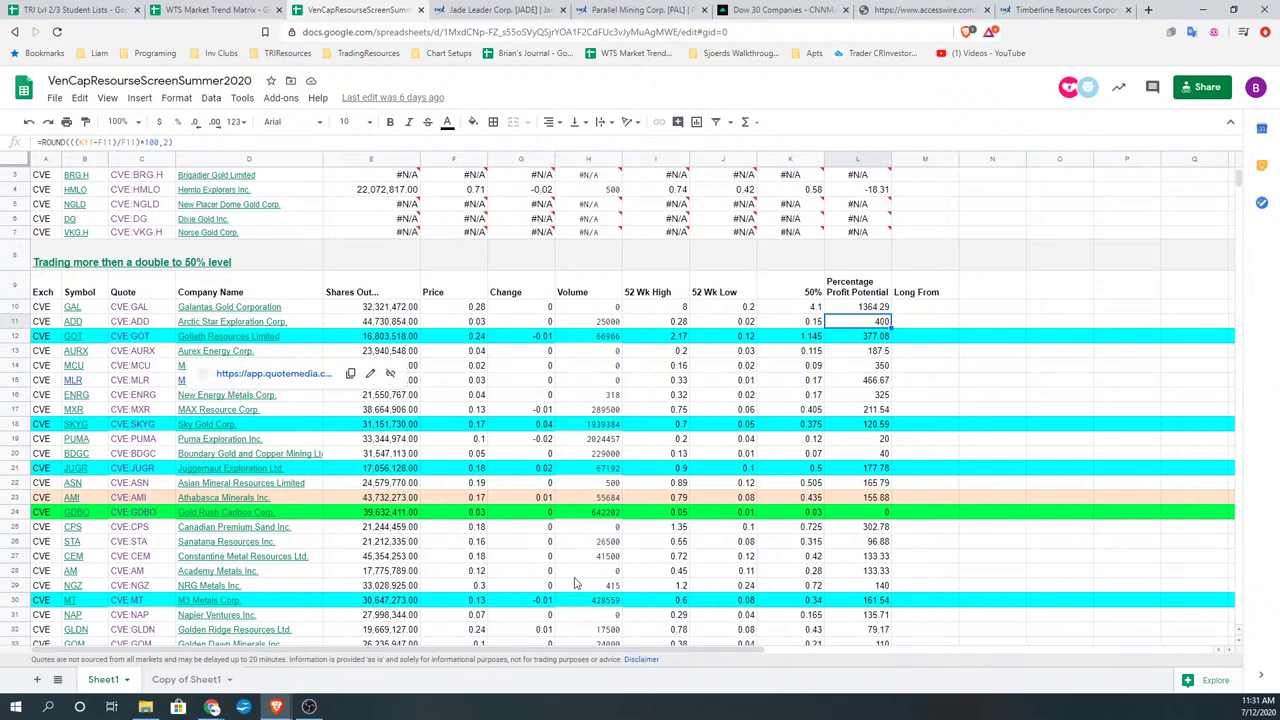
Step: Open the linked TMX Money company page for Goliath Resources Limited and view its profile
{"action": "scroll", "coordinate": [977, 523], "scroll_direction": "down", "scroll_amount": 1}
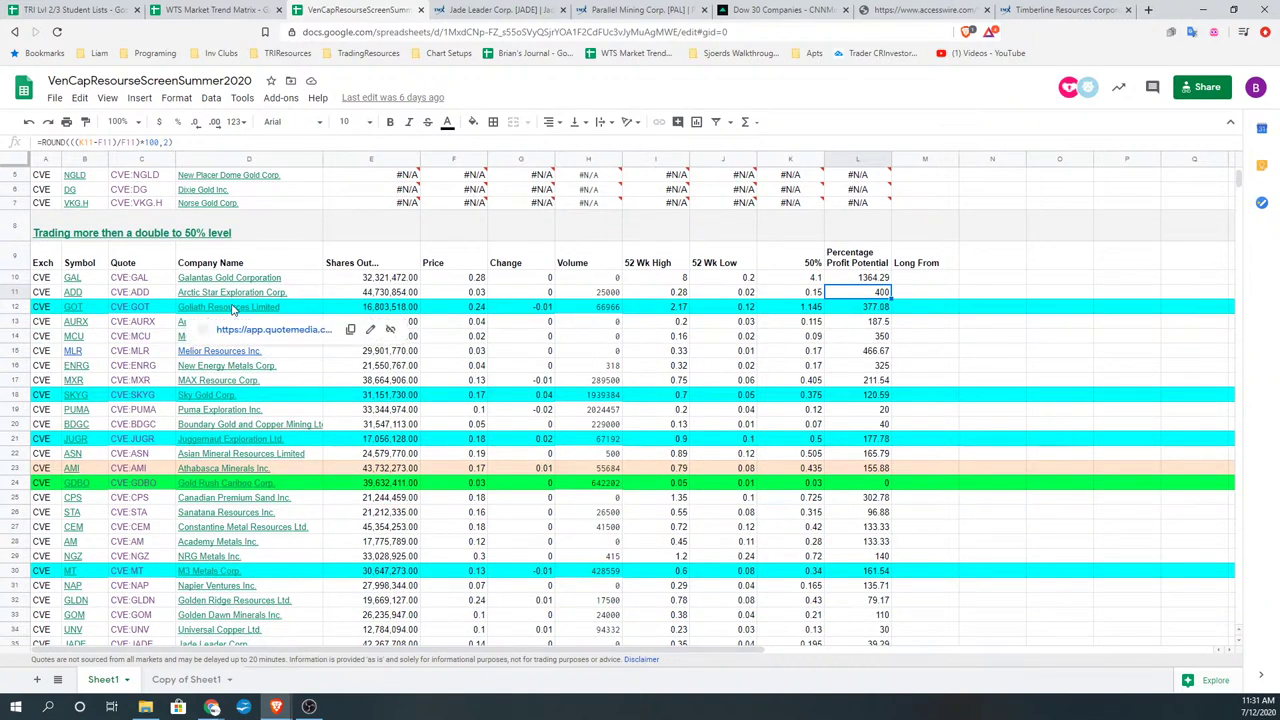
{"action": "mouse_move", "coordinate": [178, 310]}
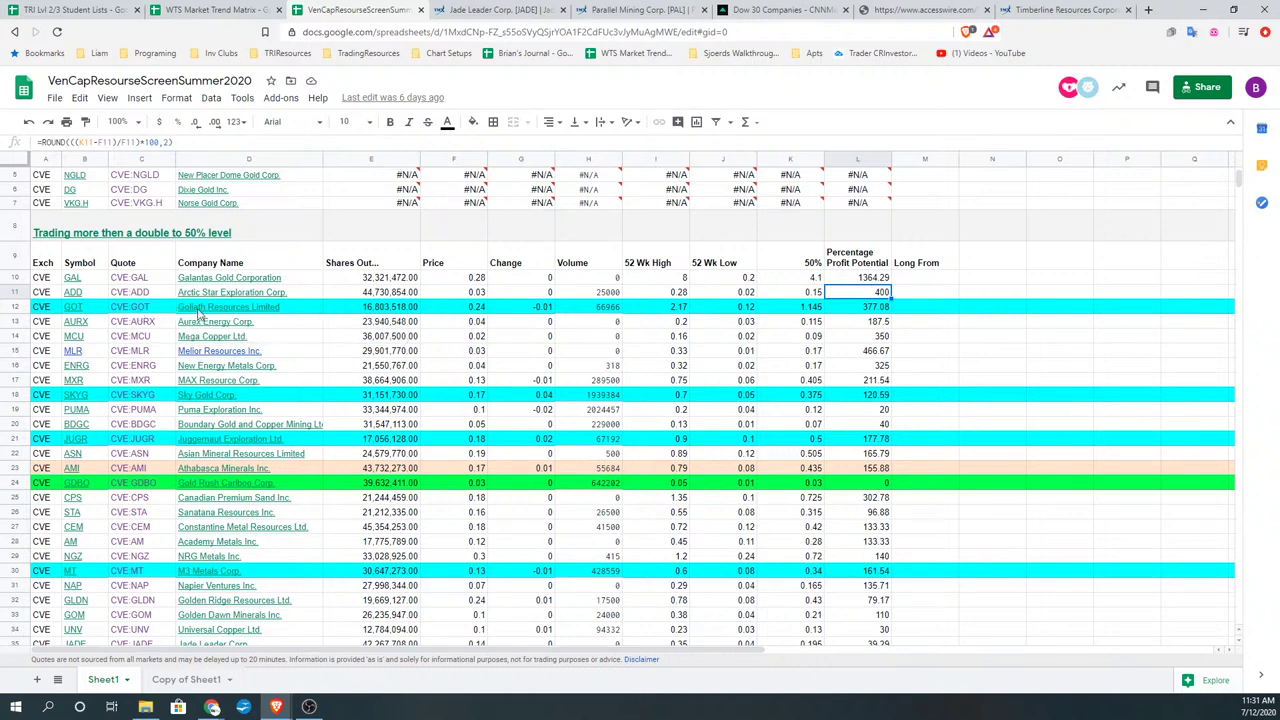
{"action": "left_click", "coordinate": [224, 333]}
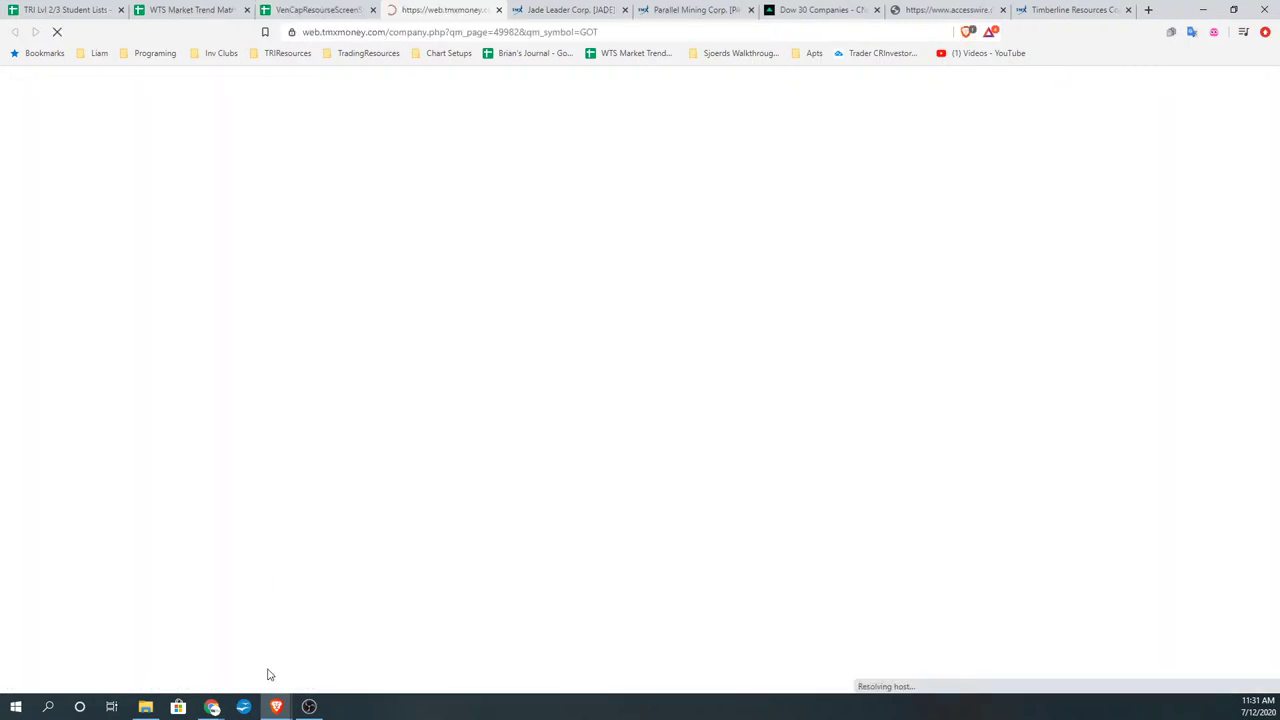
{"action": "scroll", "coordinate": [305, 492], "scroll_direction": "down", "scroll_amount": 3}
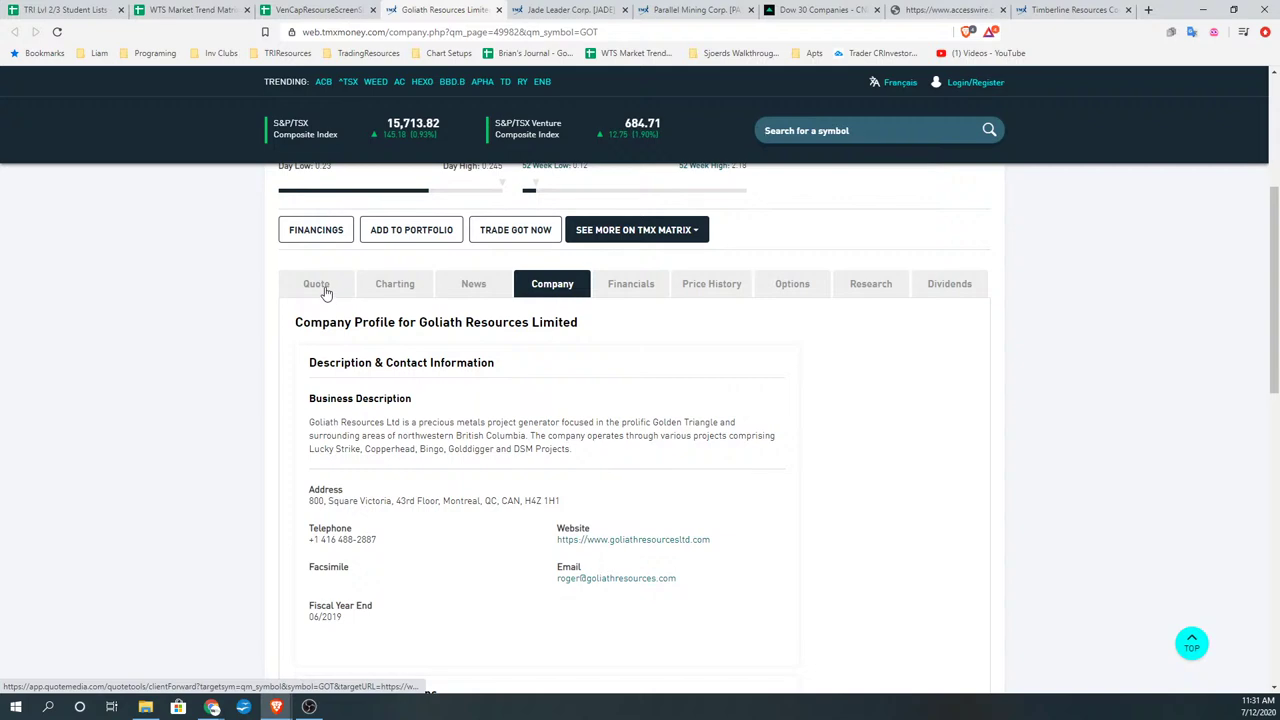
Step: Open the Goliath Resources news headlines and review them back to the February 27, 2020 share consolidation announcement
{"action": "left_click", "coordinate": [473, 284]}
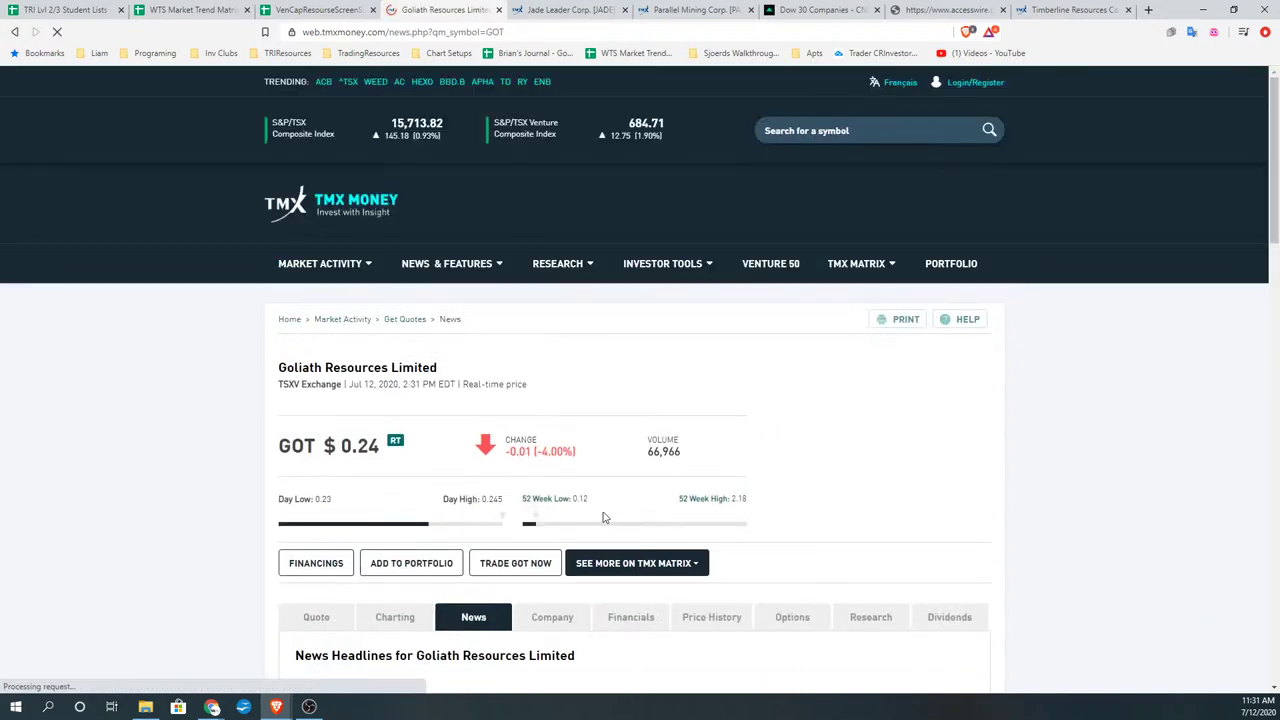
{"action": "scroll", "coordinate": [603, 517], "scroll_direction": "down", "scroll_amount": 5}
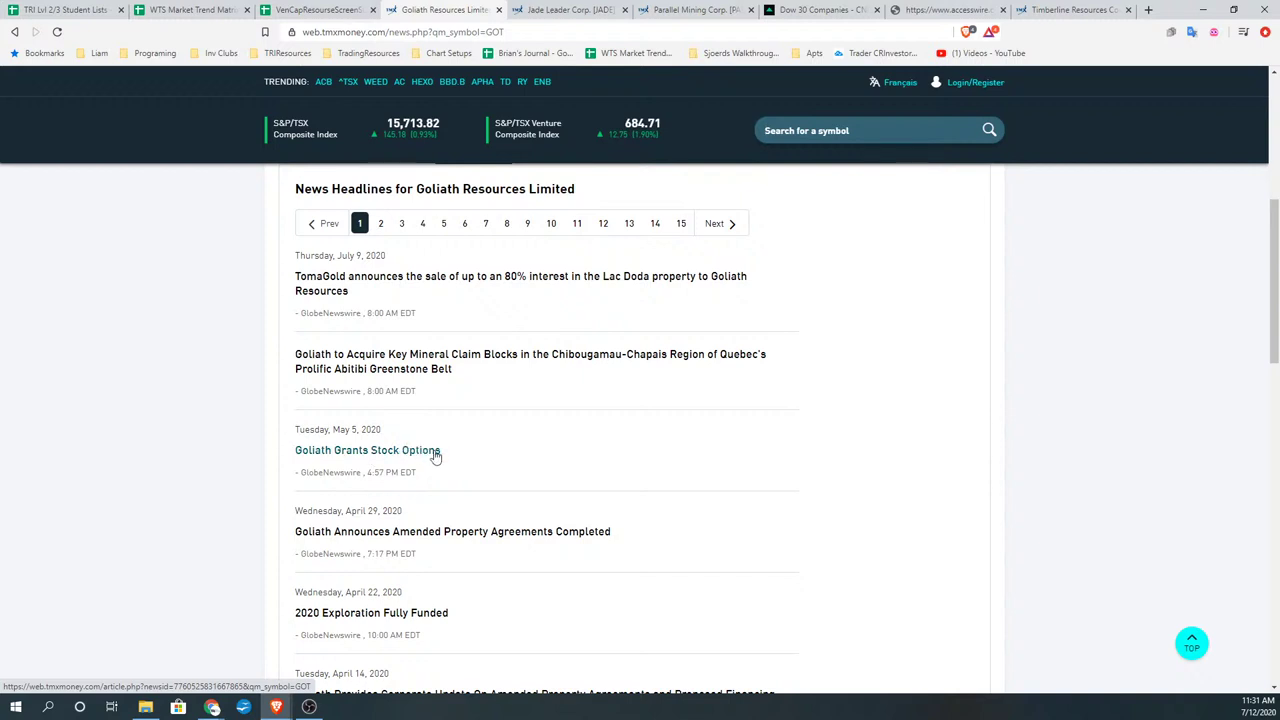
{"action": "scroll", "coordinate": [435, 456], "scroll_direction": "down", "scroll_amount": 3}
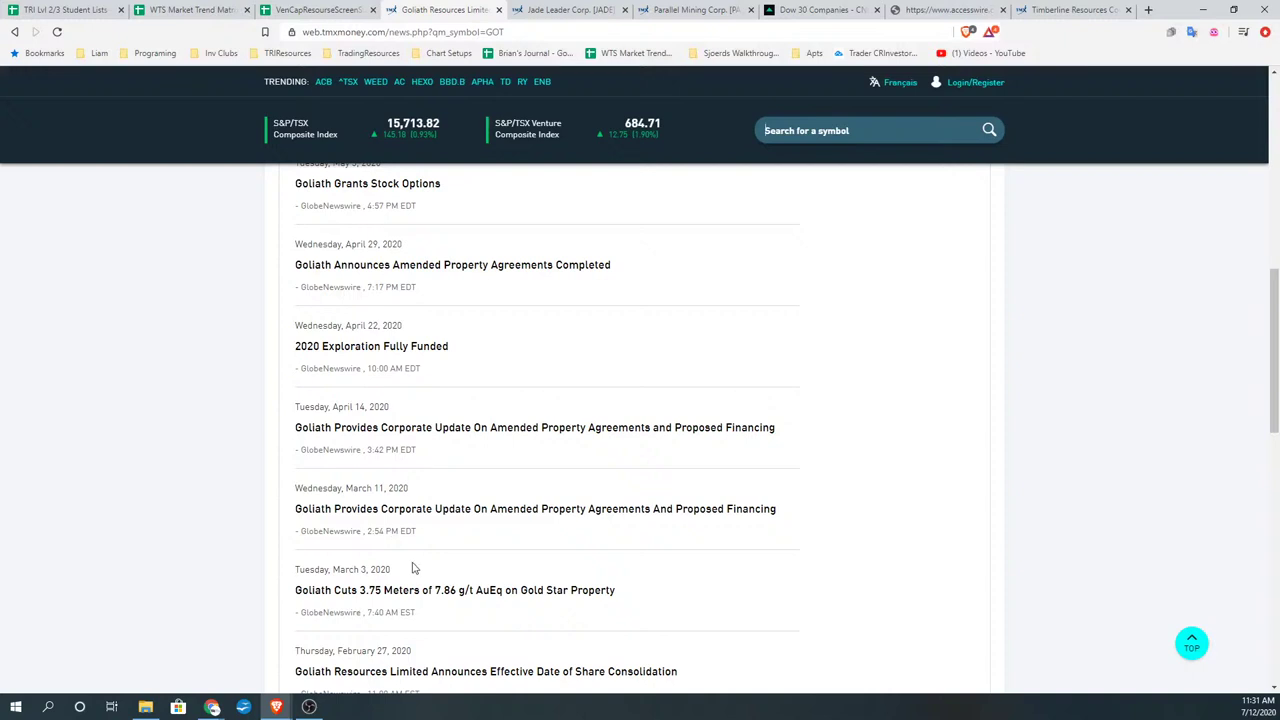
{"action": "scroll", "coordinate": [413, 562], "scroll_direction": "down", "scroll_amount": 1}
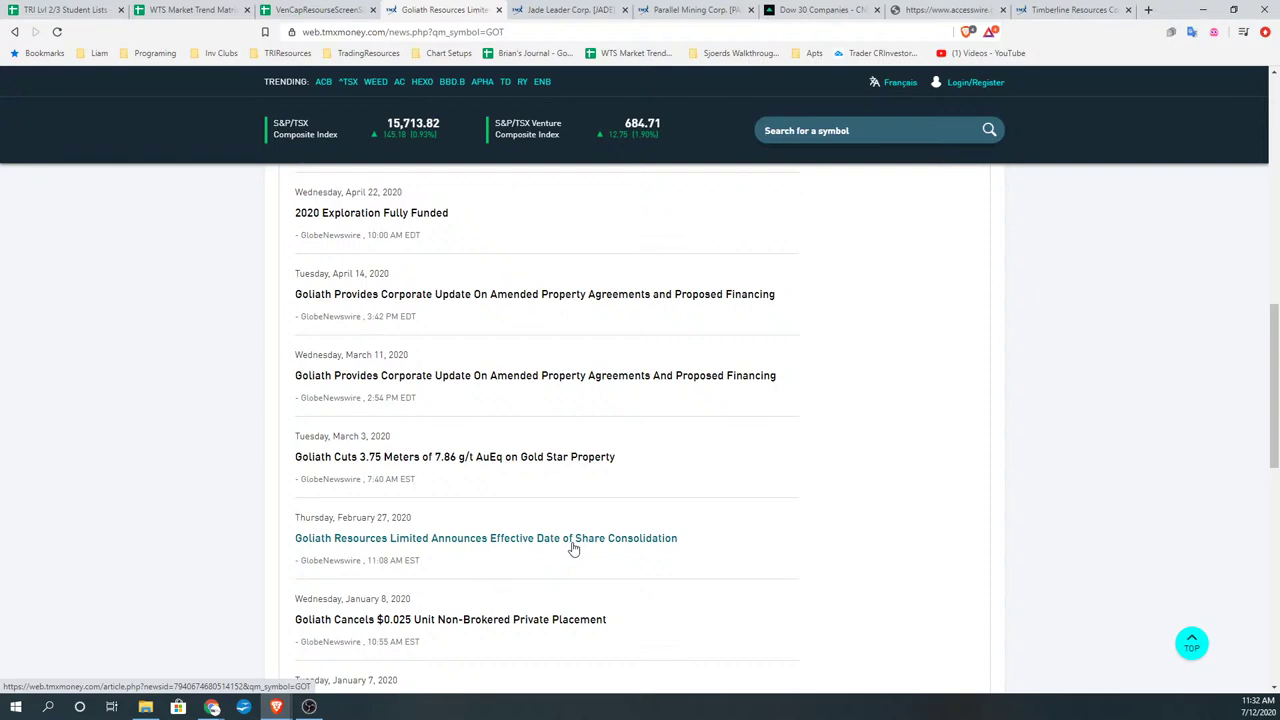
{"action": "scroll", "coordinate": [573, 548], "scroll_direction": "up", "scroll_amount": 10}
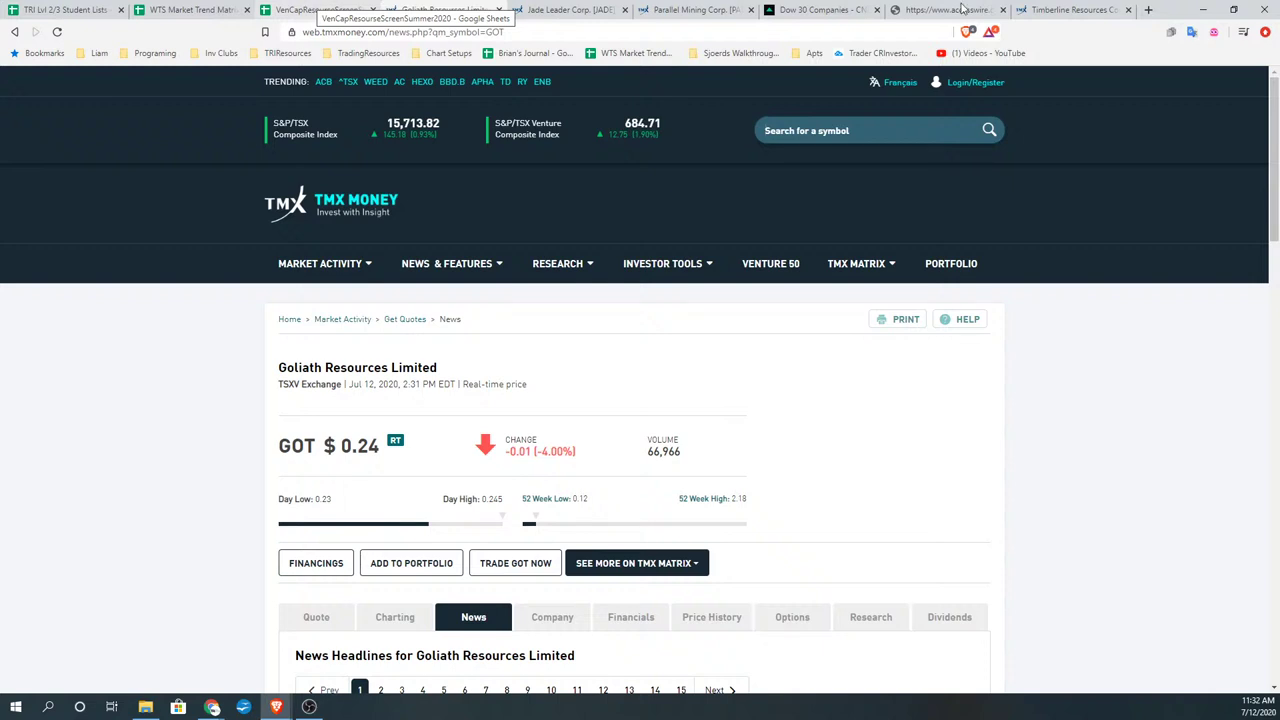
{"action": "left_click", "coordinate": [1203, 9]}
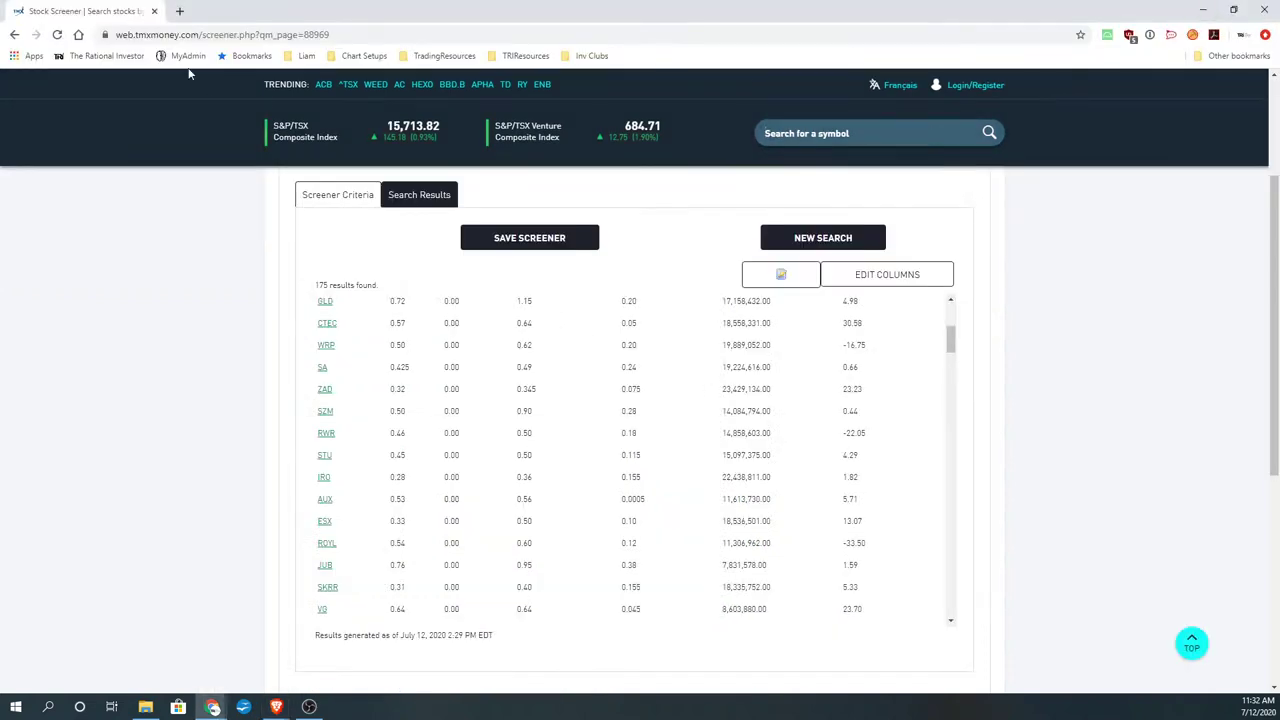
{"action": "left_click", "coordinate": [1203, 9]}
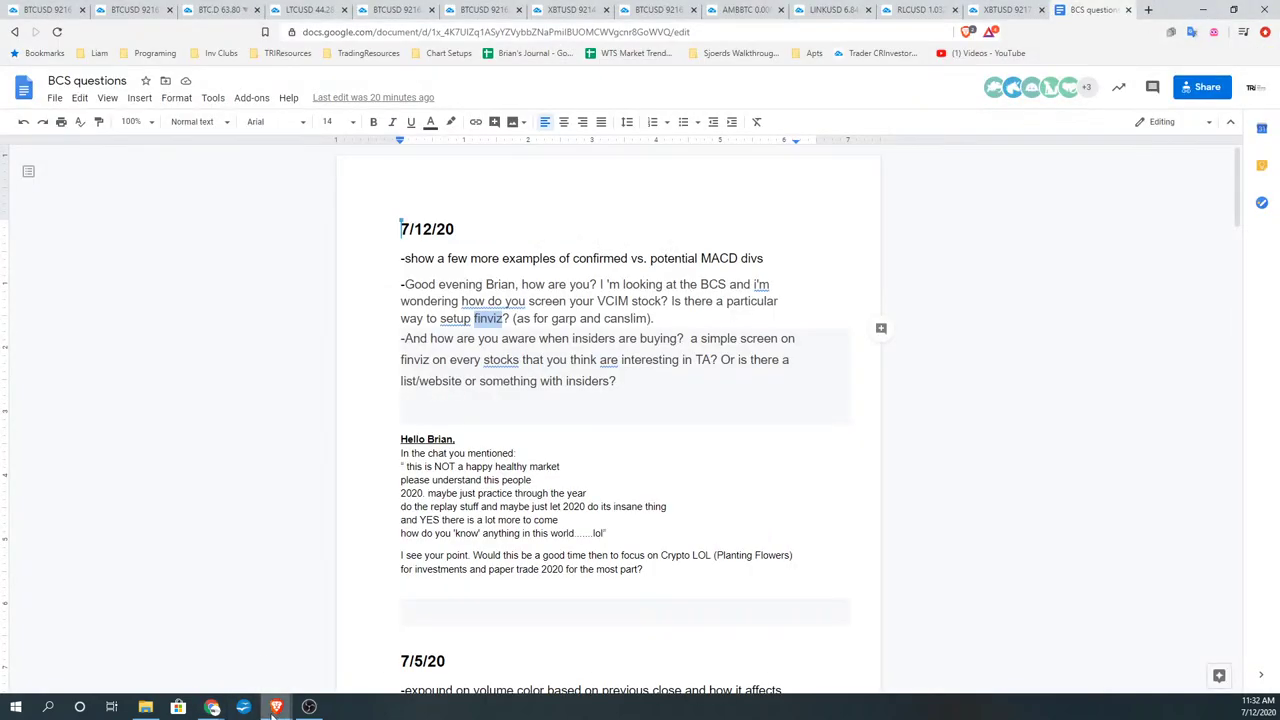
{"action": "mouse_move", "coordinate": [276, 706]}
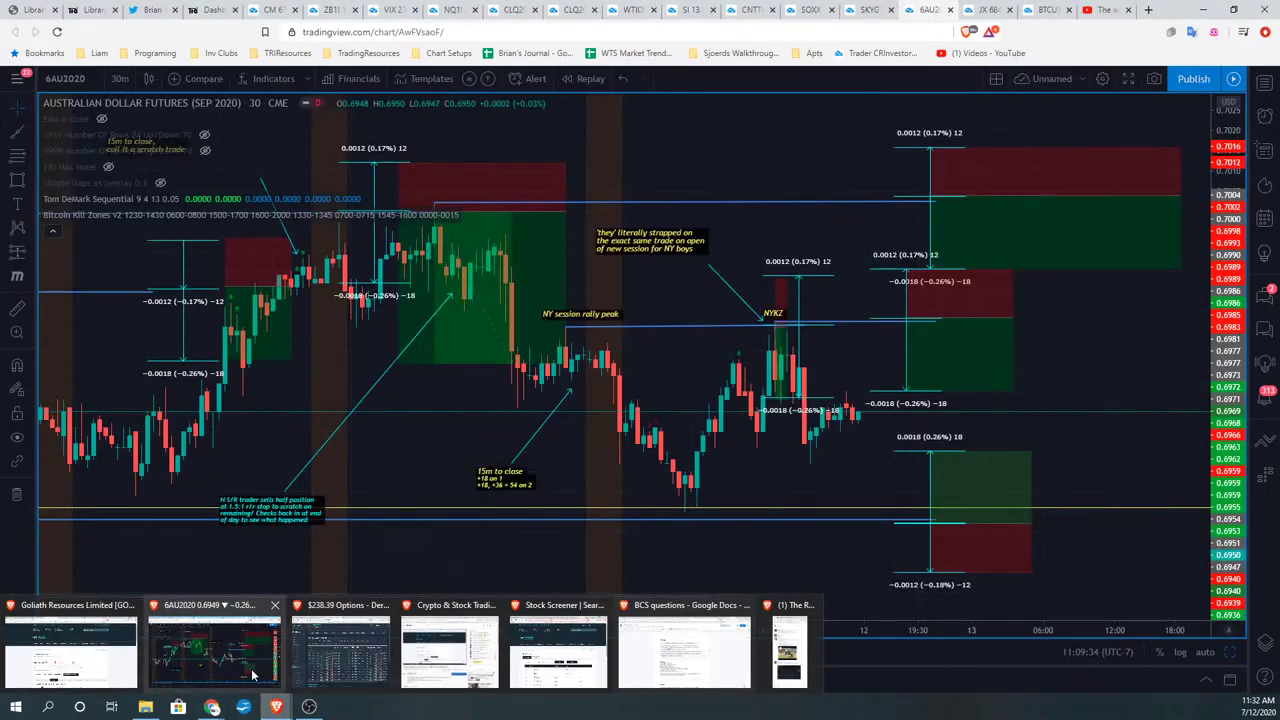
{"action": "left_click", "coordinate": [255, 670]}
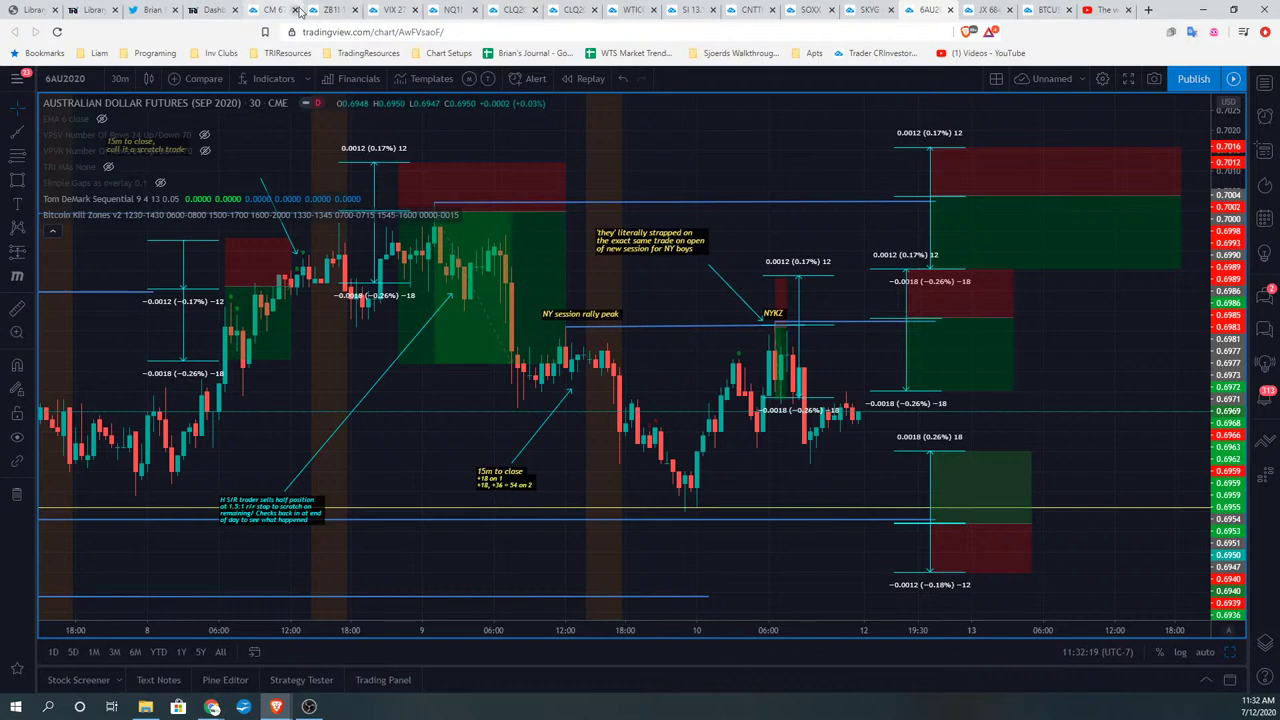
{"action": "mouse_move", "coordinate": [276, 706]}
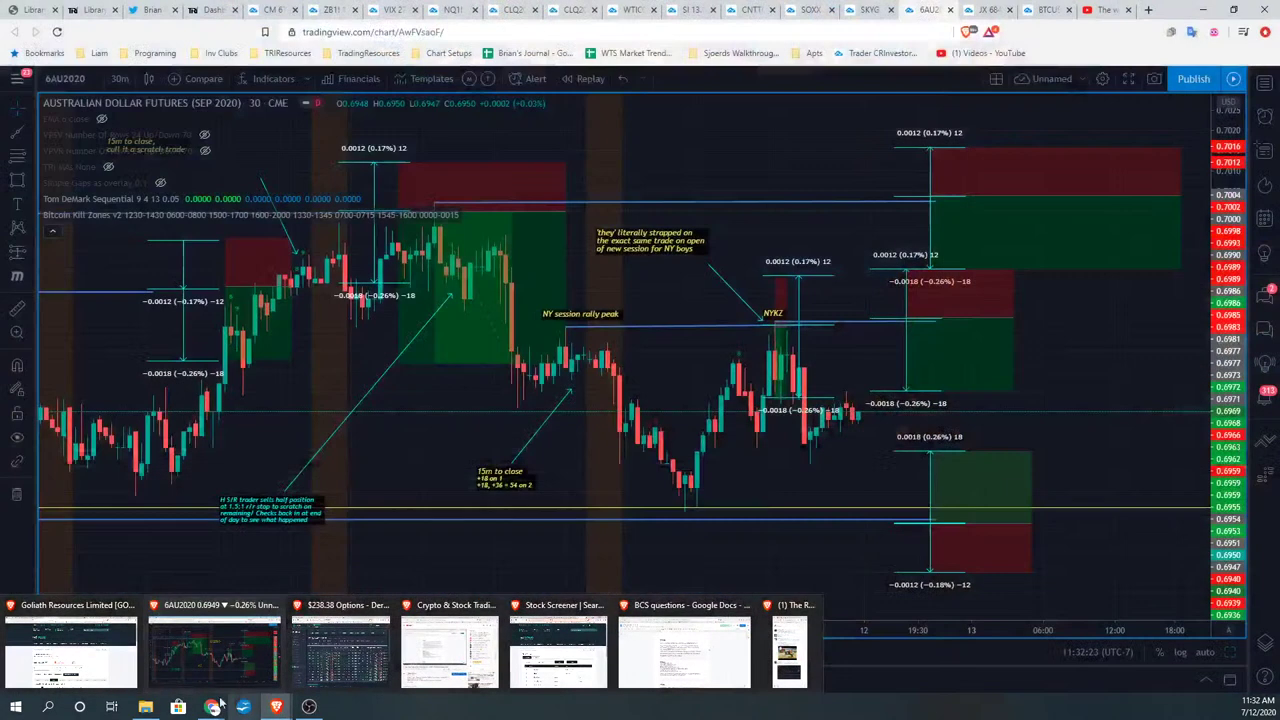
{"action": "mouse_move", "coordinate": [212, 706]}
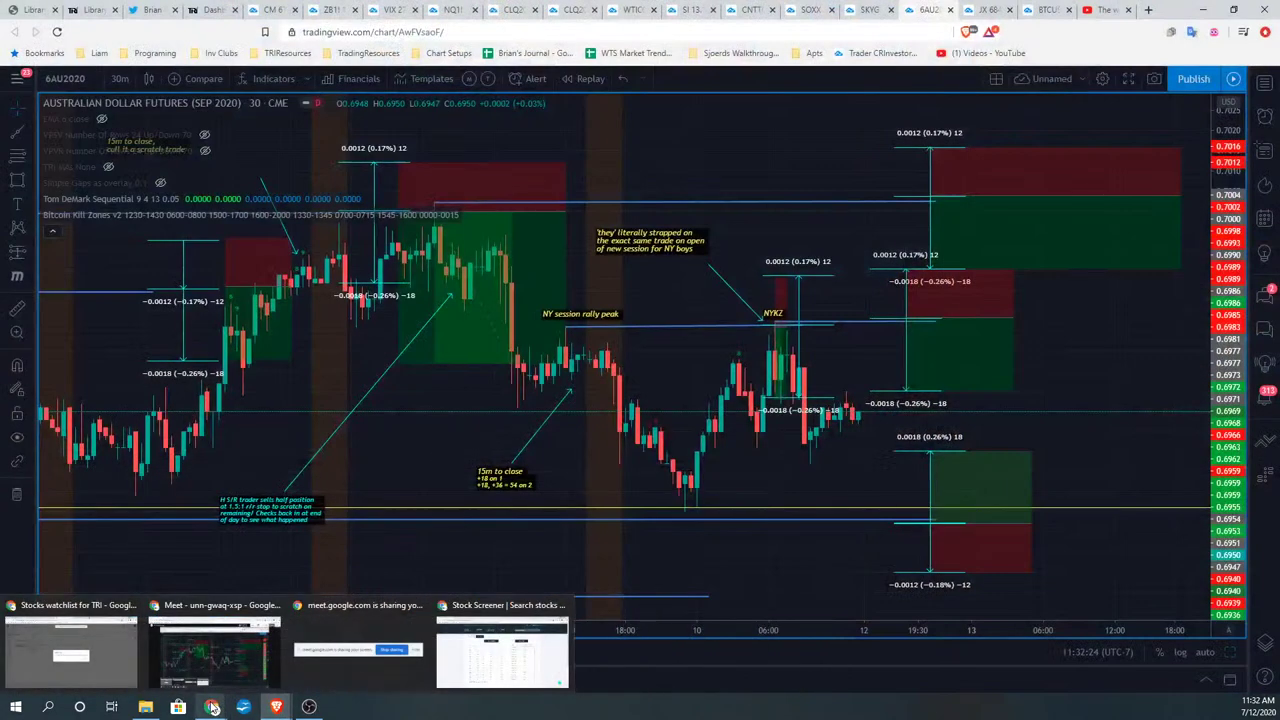
{"action": "left_click", "coordinate": [490, 670]}
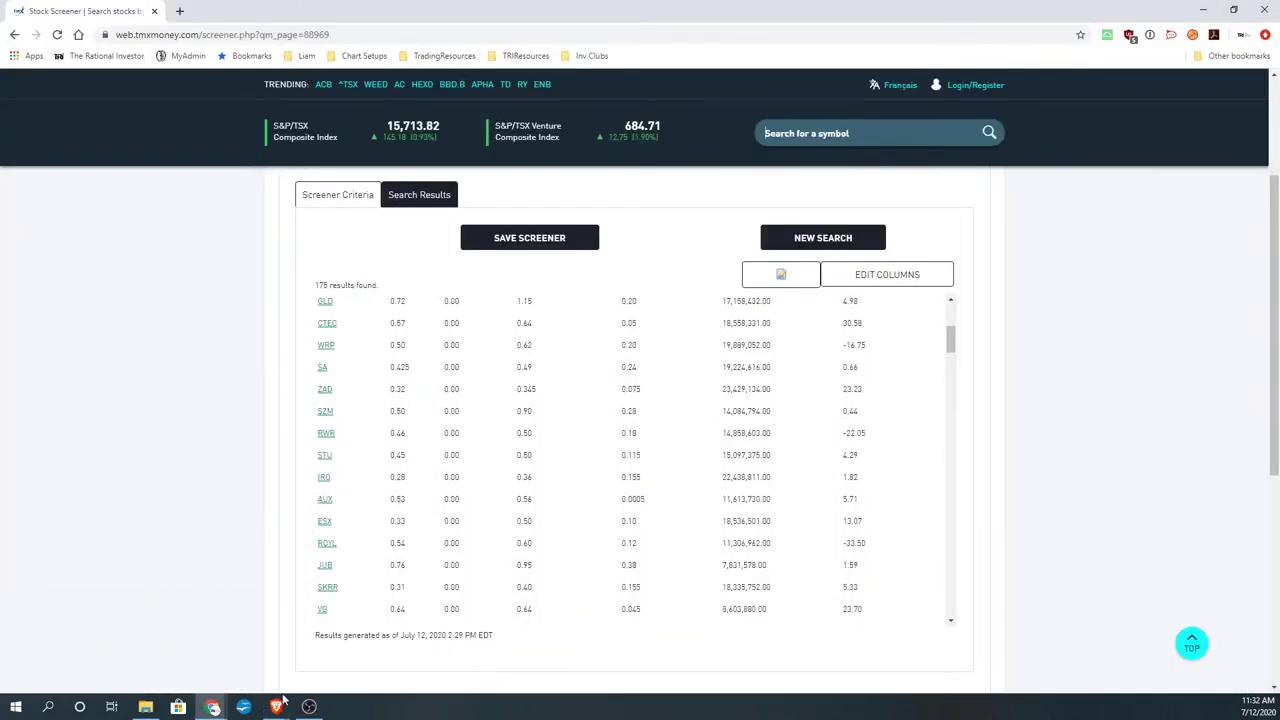
{"action": "mouse_move", "coordinate": [277, 706]}
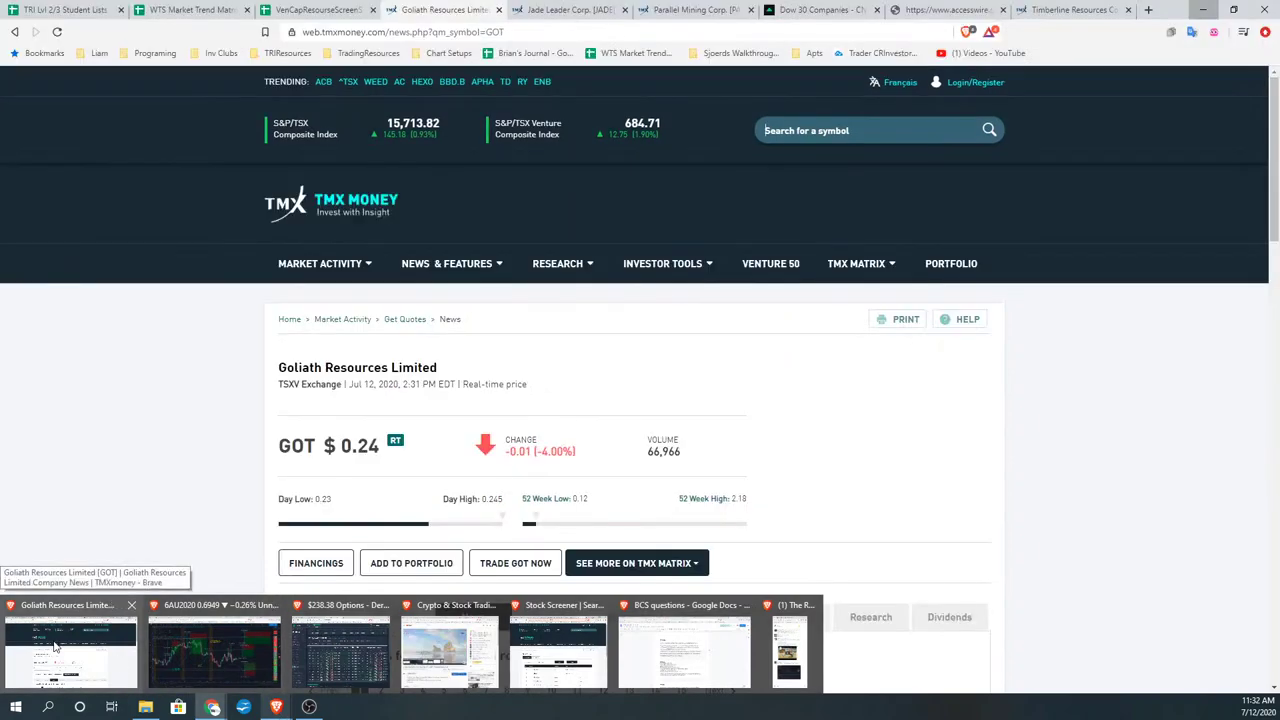
{"action": "left_click", "coordinate": [55, 647]}
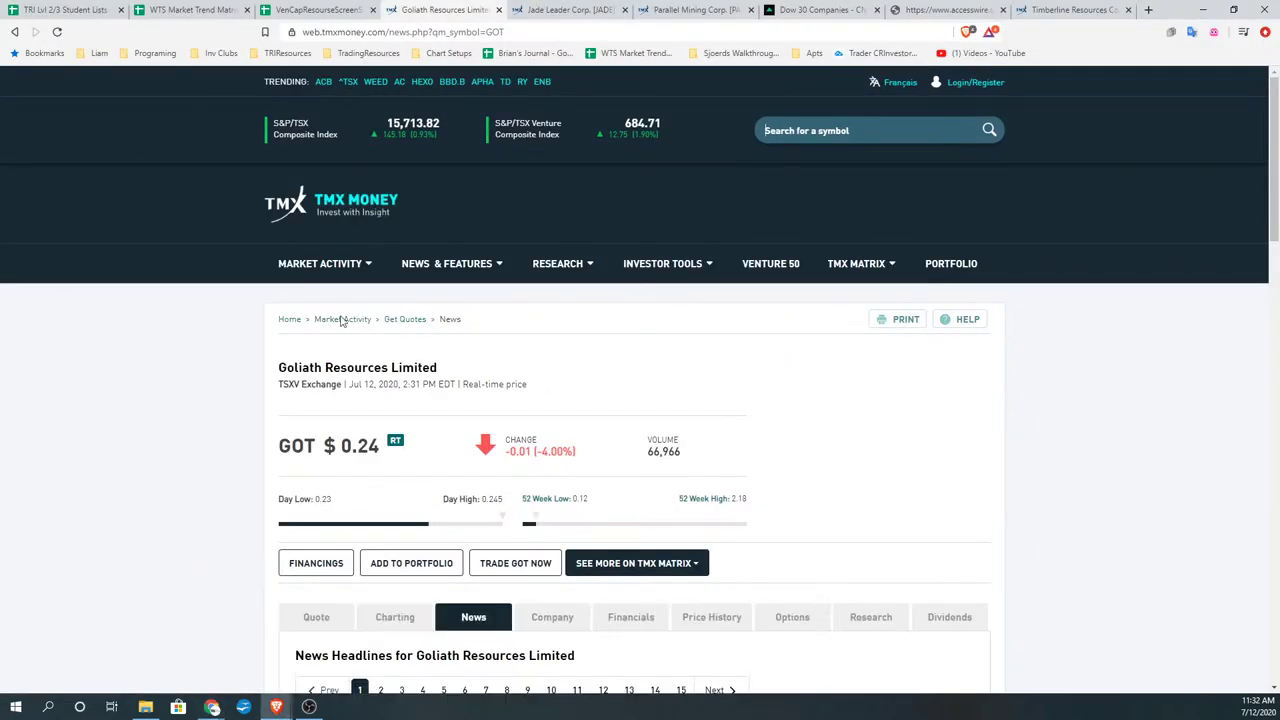
Step: Return to the VenCapResourseScreenSummer2020 spreadsheet and select the Sky Gold Corp. row
{"action": "left_click", "coordinate": [320, 9]}
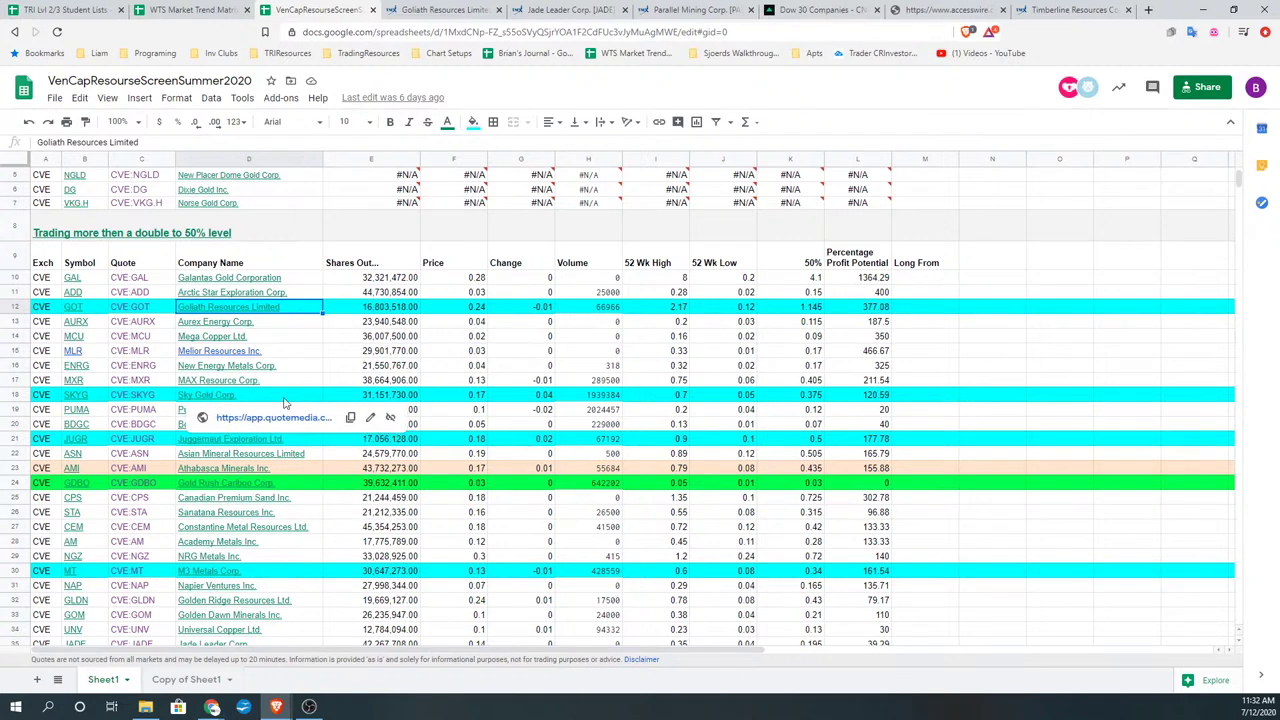
{"action": "left_click", "coordinate": [15, 395]}
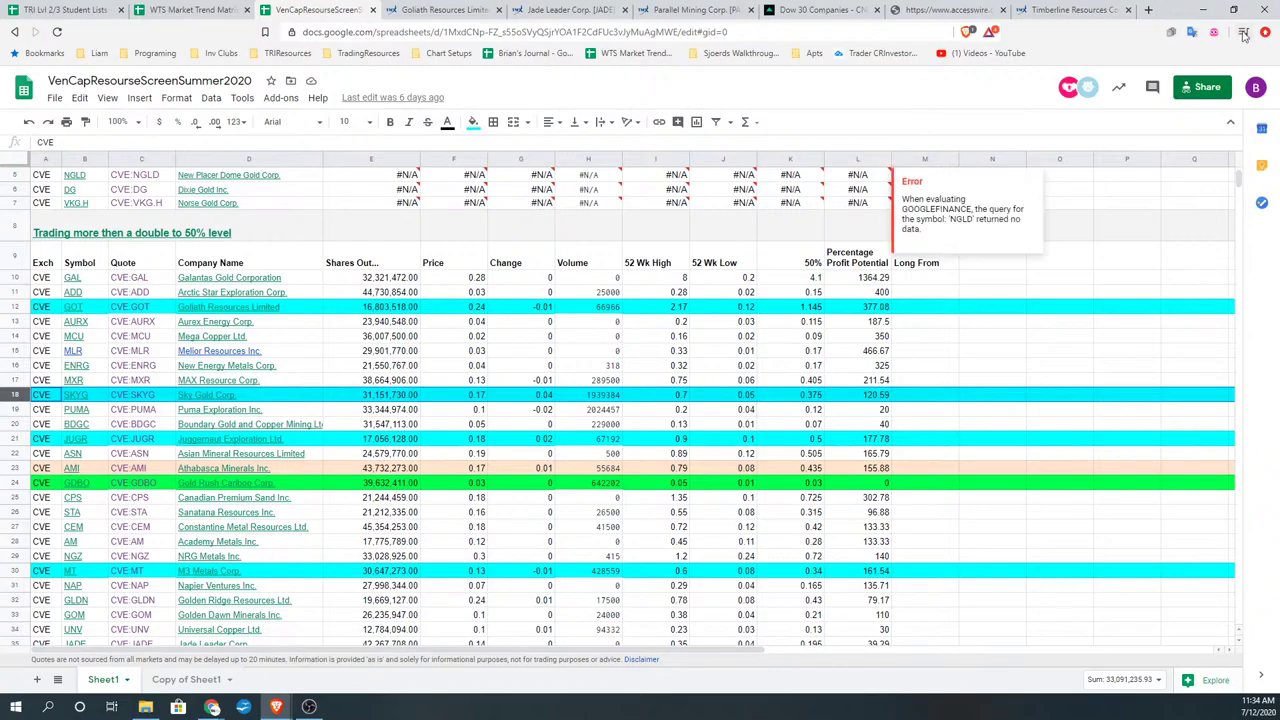
Step: Switch to the TradingView charts and open the annotated Sky Gold Corp (SKYG) chart
{"action": "left_click", "coordinate": [1199, 10]}
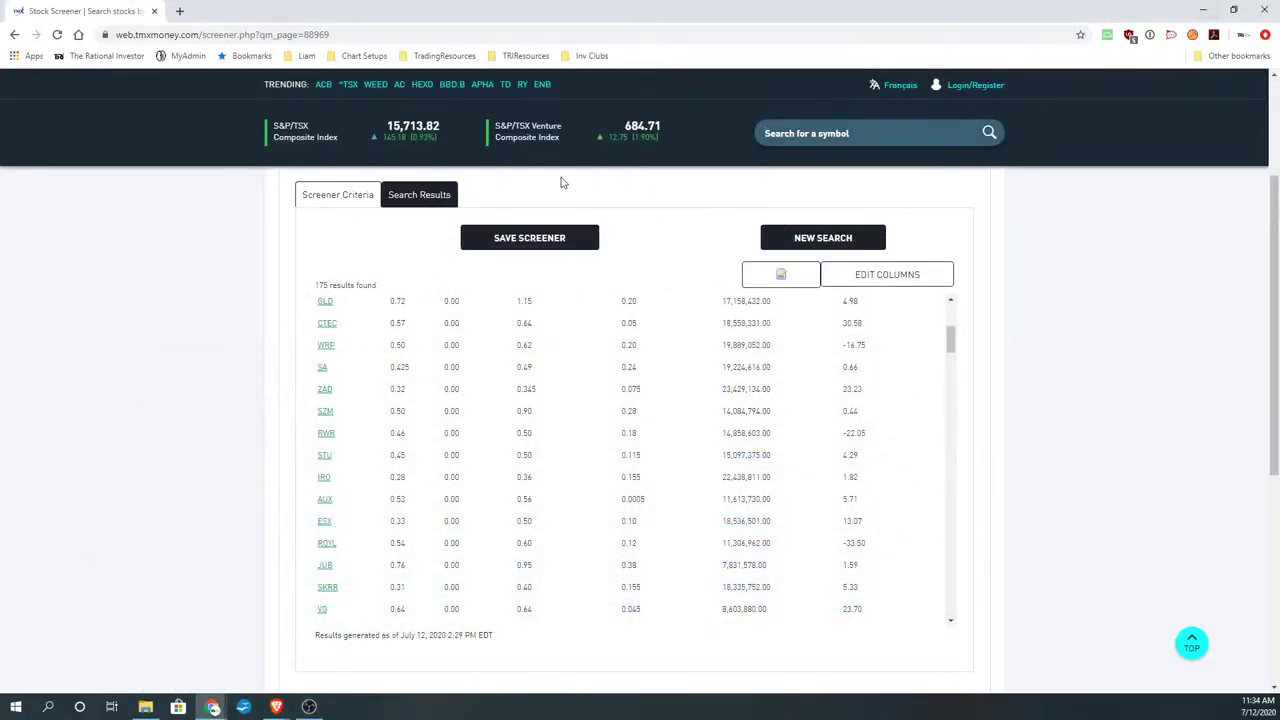
{"action": "left_click", "coordinate": [1204, 10]}
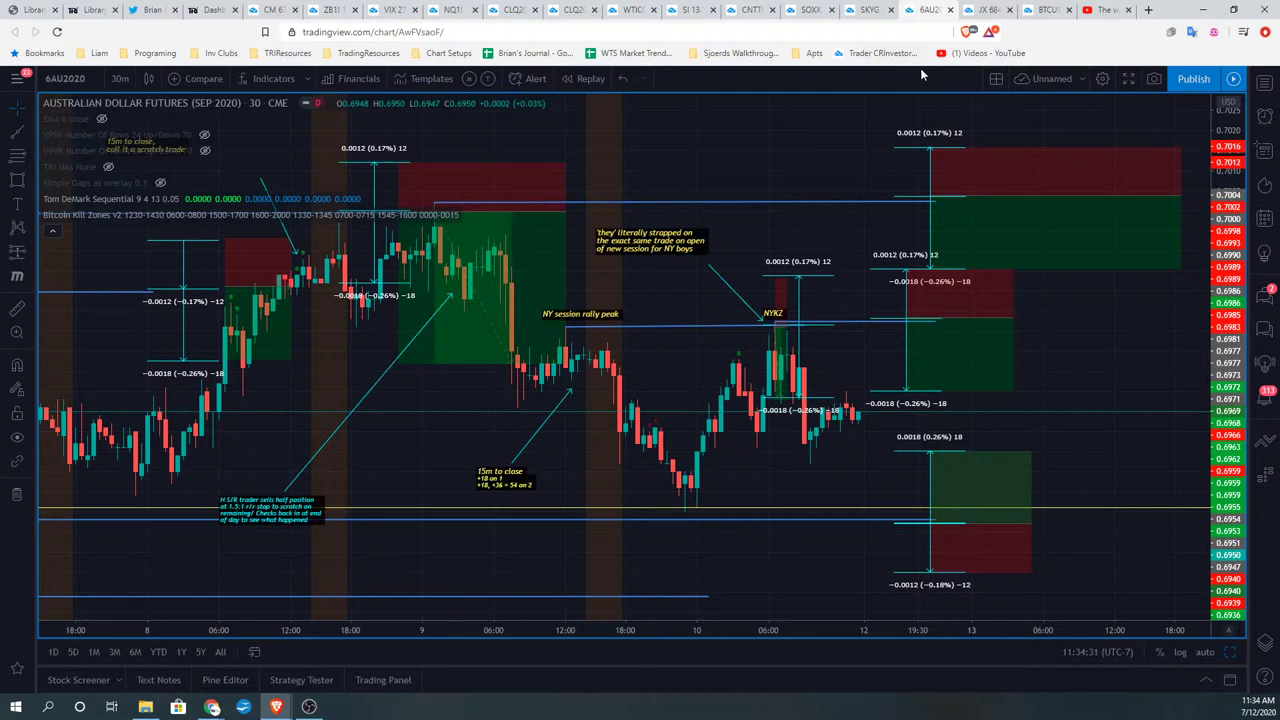
{"action": "left_click", "coordinate": [872, 10]}
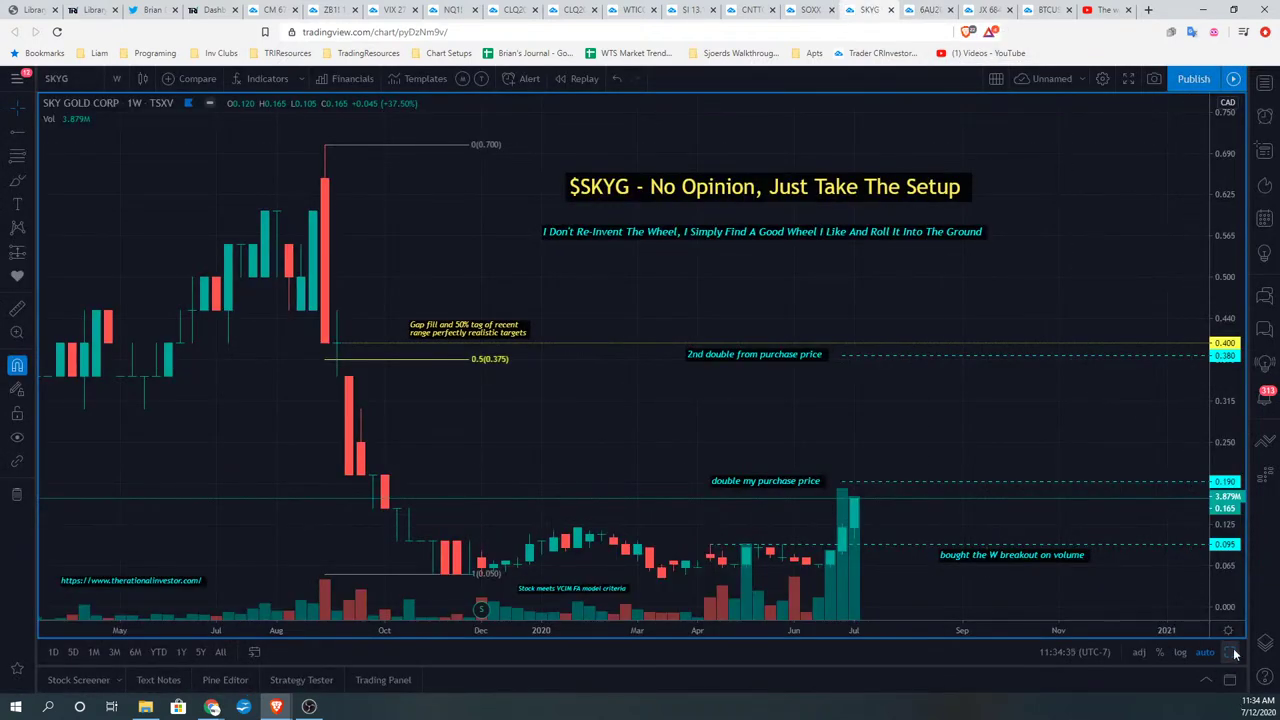
Step: Restore the multi-chart layout and maximize the Alpha Lithium weekly chart to examine its price action from mid-2018 to July 2020
{"action": "left_click", "coordinate": [1232, 653]}
{"action": "left_click", "coordinate": [1208, 628]}
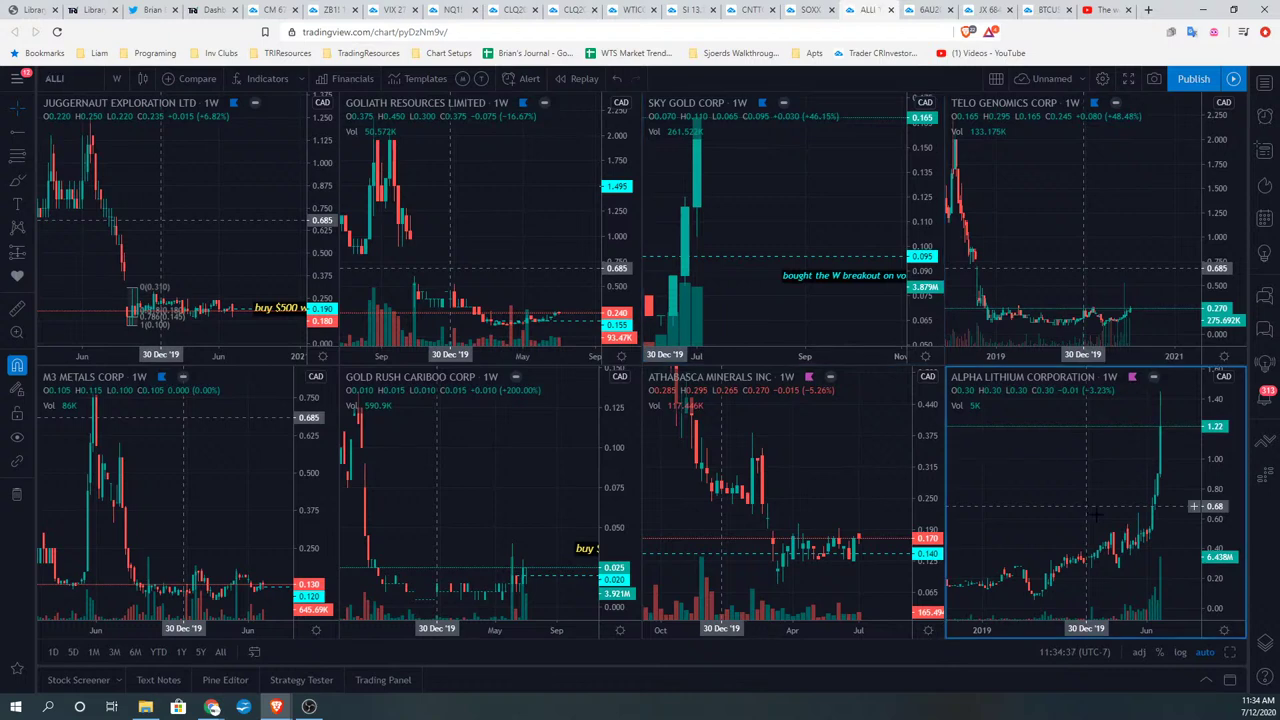
{"action": "left_click", "coordinate": [1230, 651]}
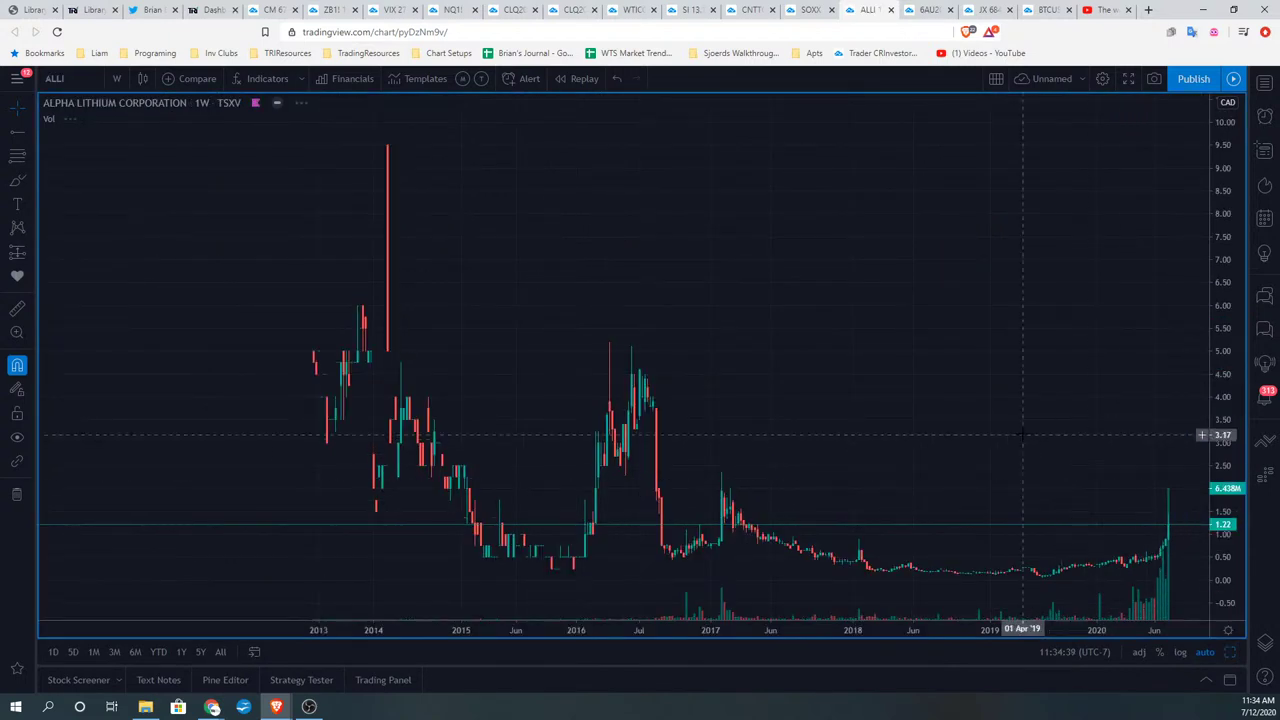
{"action": "scroll", "coordinate": [1021, 435], "scroll_direction": "up", "scroll_amount": 3}
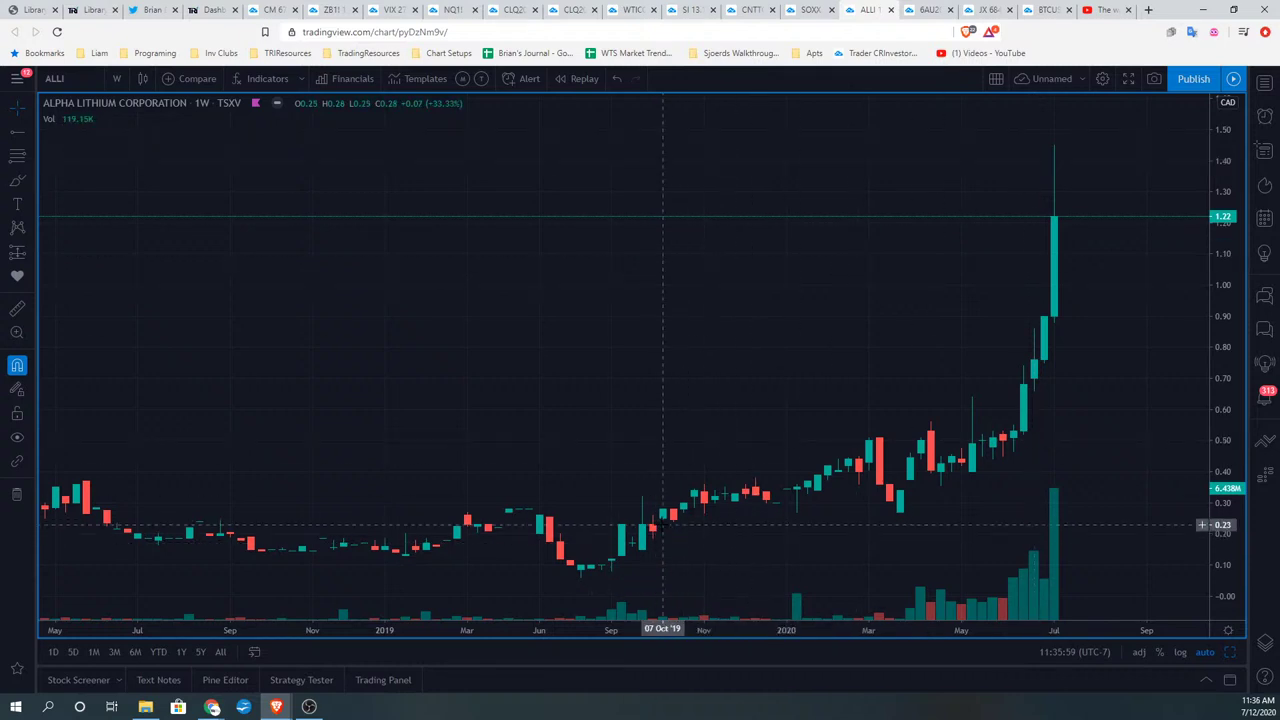
{"action": "key", "text": "alt+Tab"}
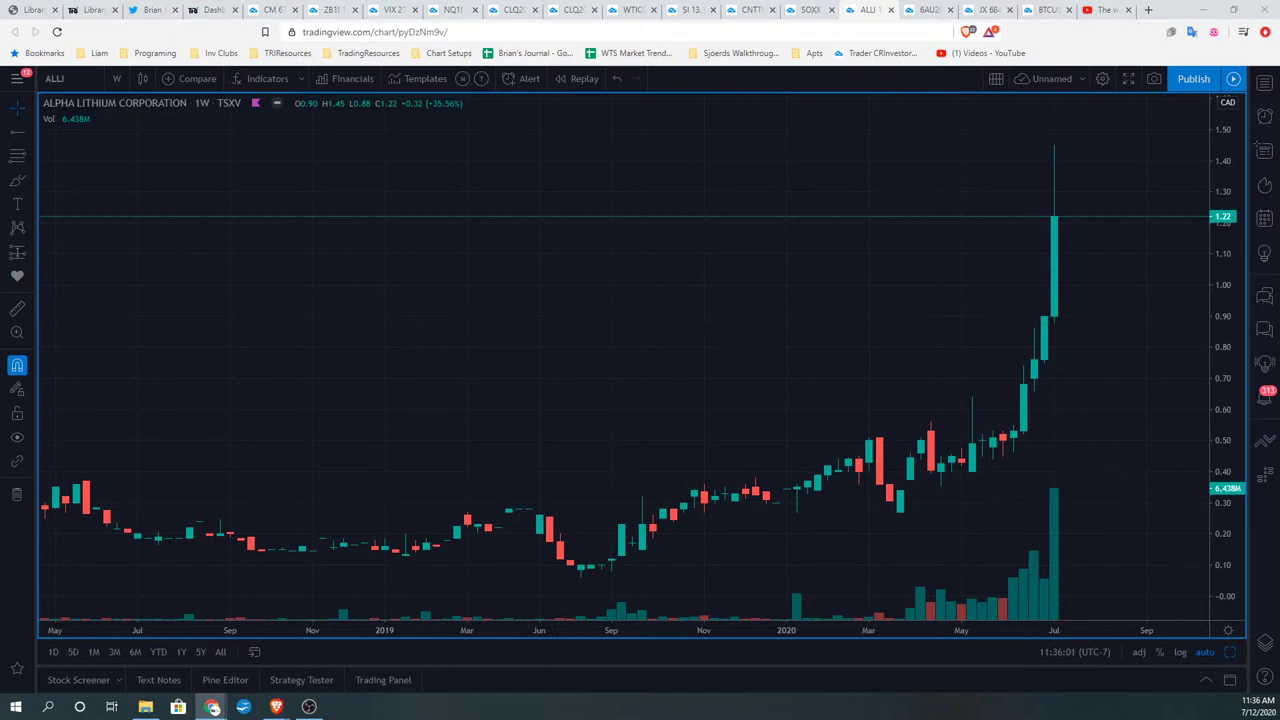
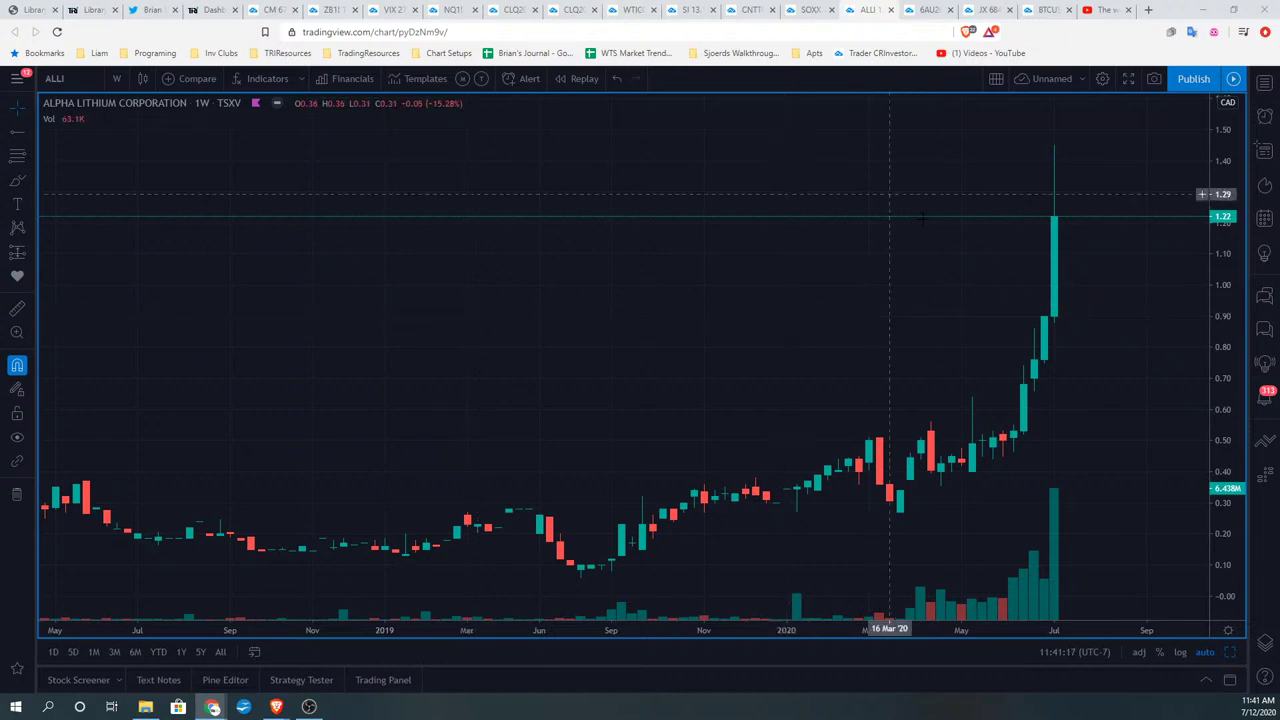
Step: Restore the eight-chart layout, select the Sky Gold chart, and switch to the spreadsheet to review the highlighted stocks
{"action": "key", "text": "alt+Return"}
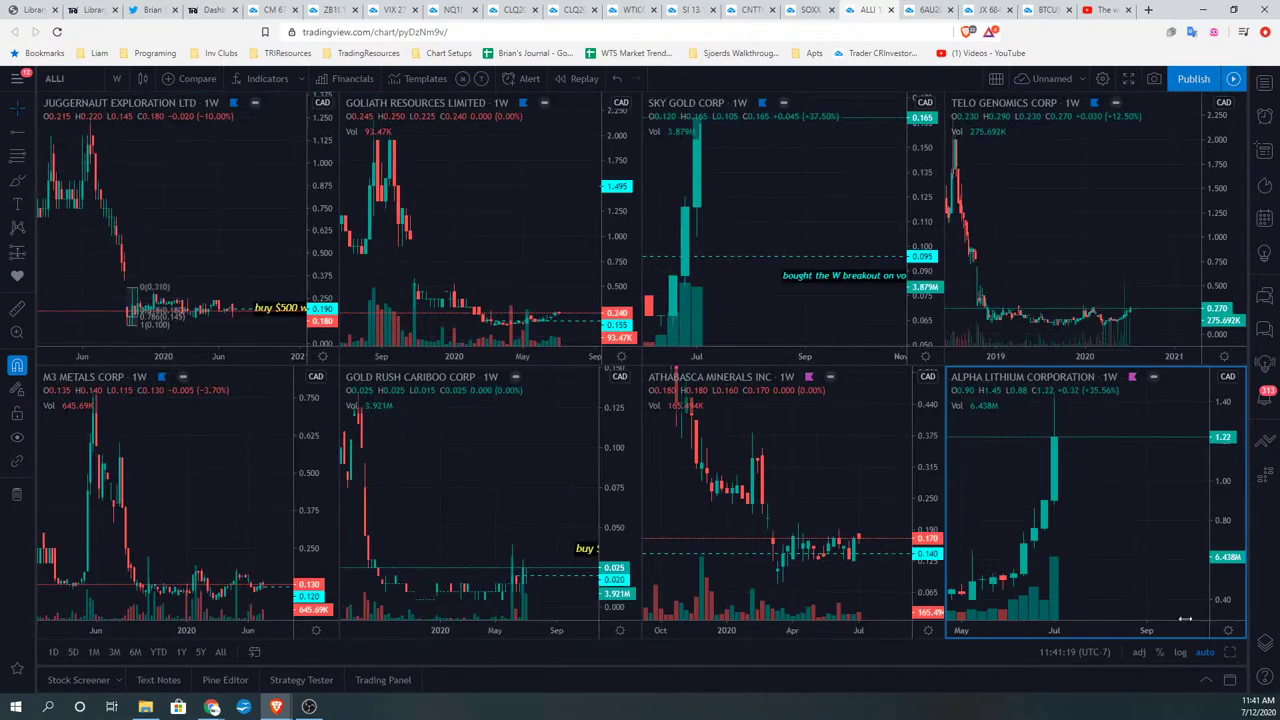
{"action": "left_click", "coordinate": [819, 213]}
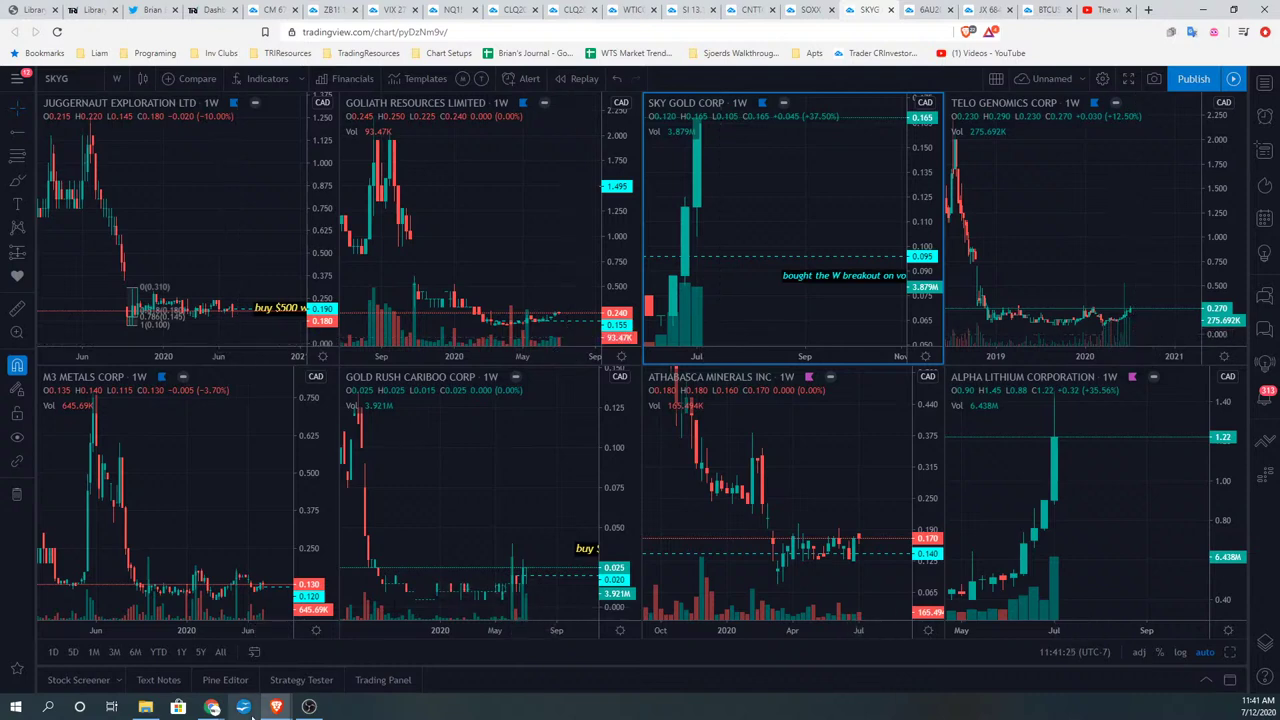
{"action": "mouse_move", "coordinate": [276, 707]}
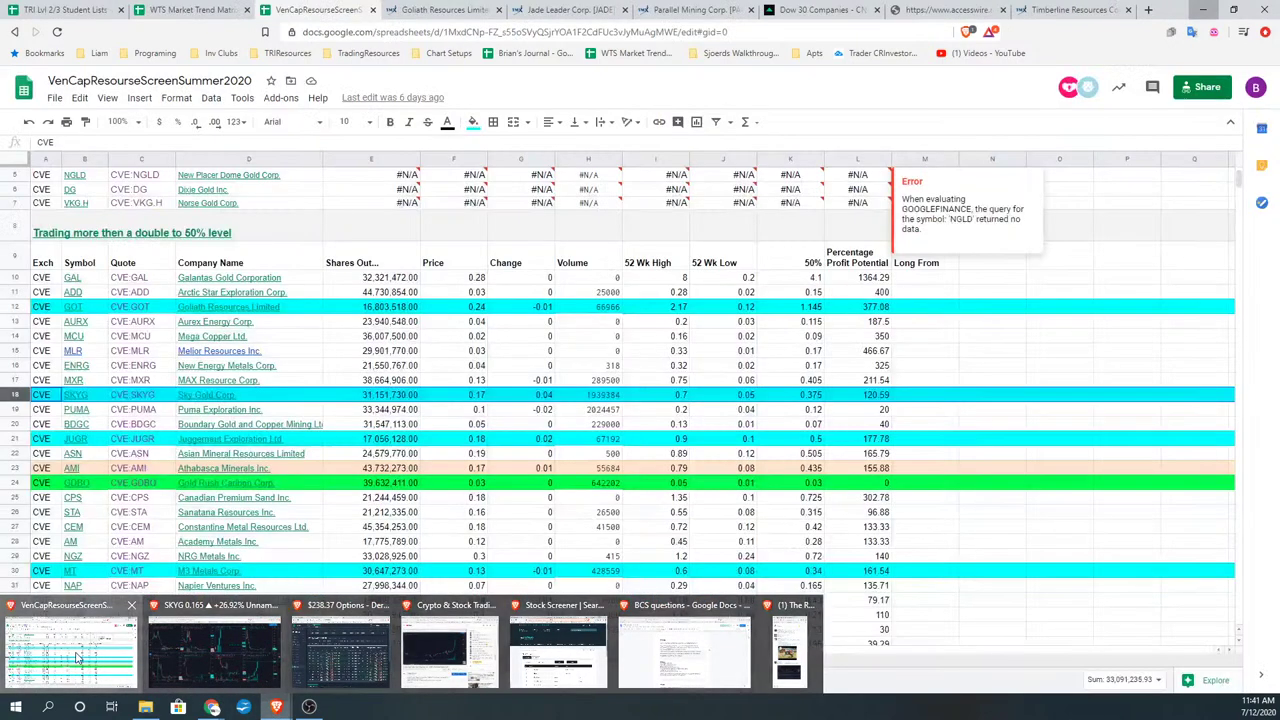
{"action": "left_click", "coordinate": [73, 640]}
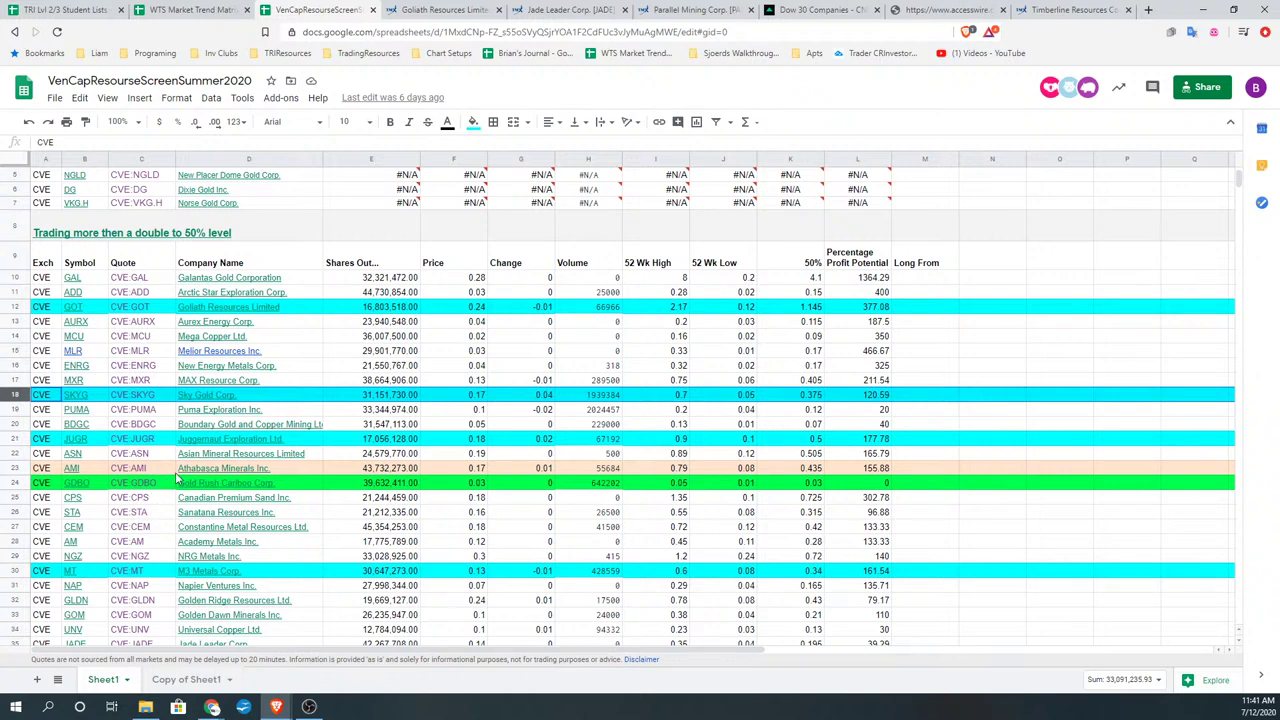
{"action": "mouse_move", "coordinate": [182, 485]}
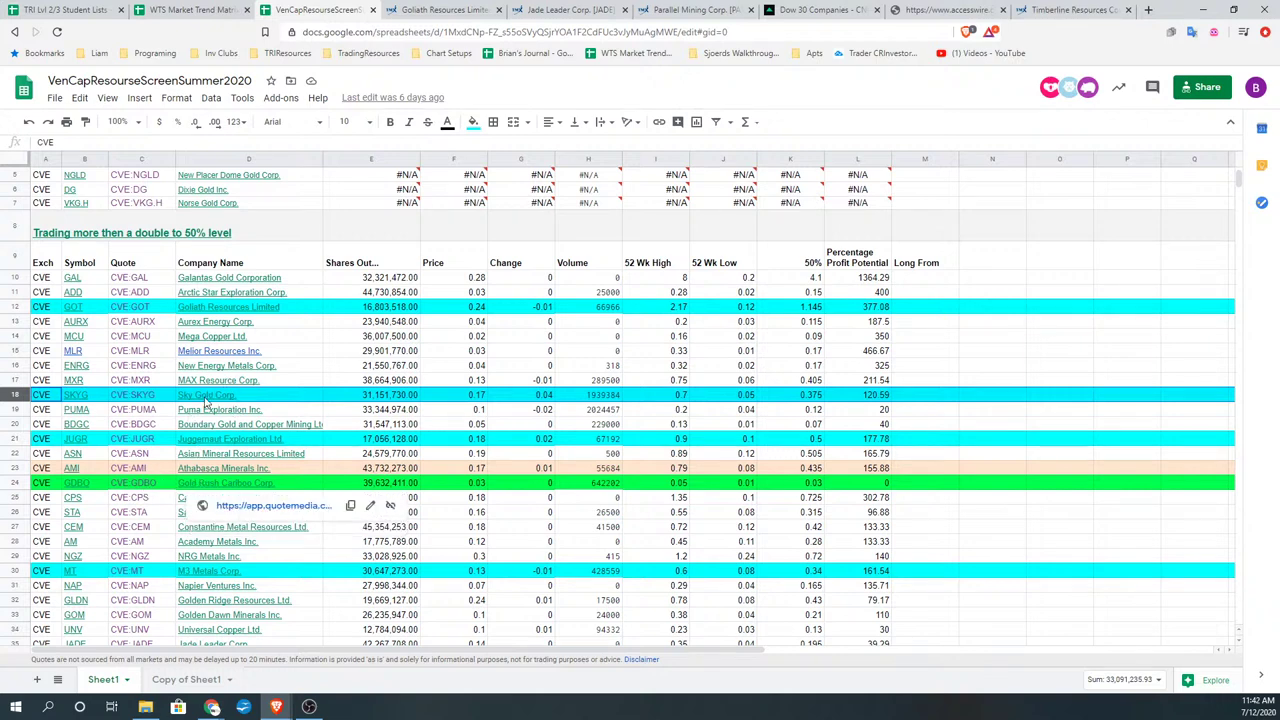
Step: Return to TradingView and maximize the Sky Gold weekly chart to examine its price history and marked targets
{"action": "left_click", "coordinate": [1207, 12]}
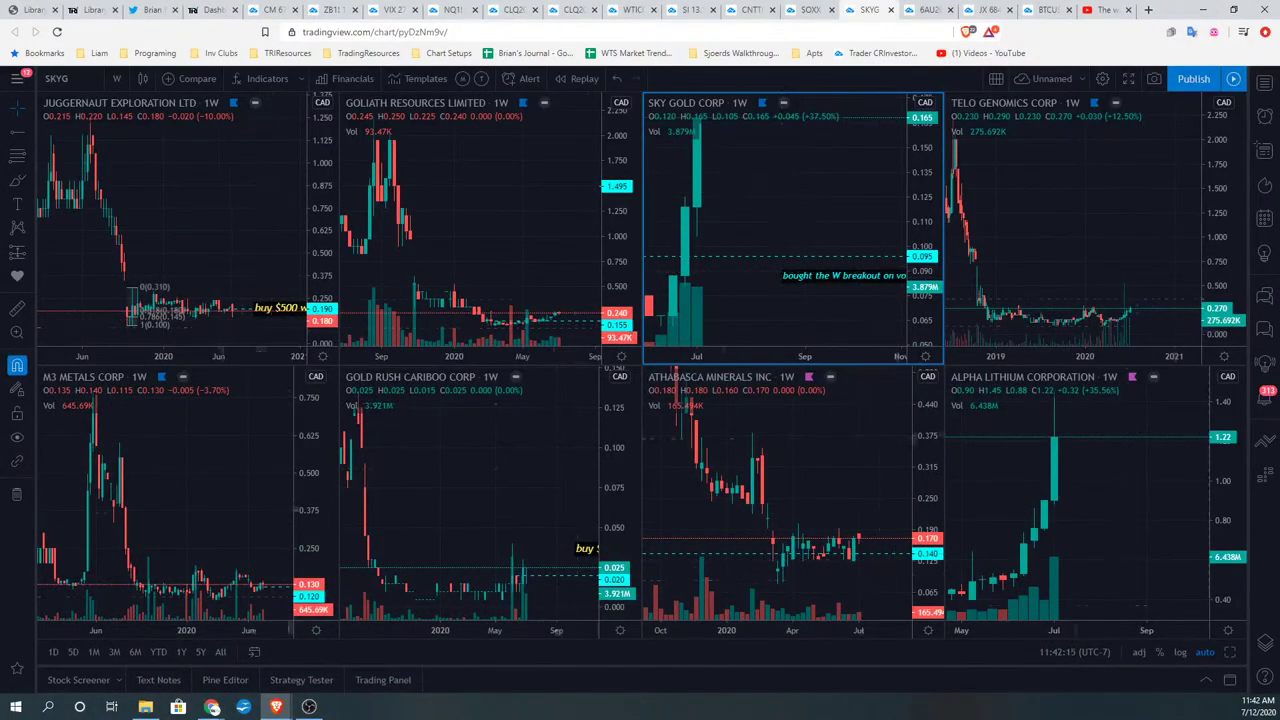
{"action": "left_click", "coordinate": [1231, 652]}
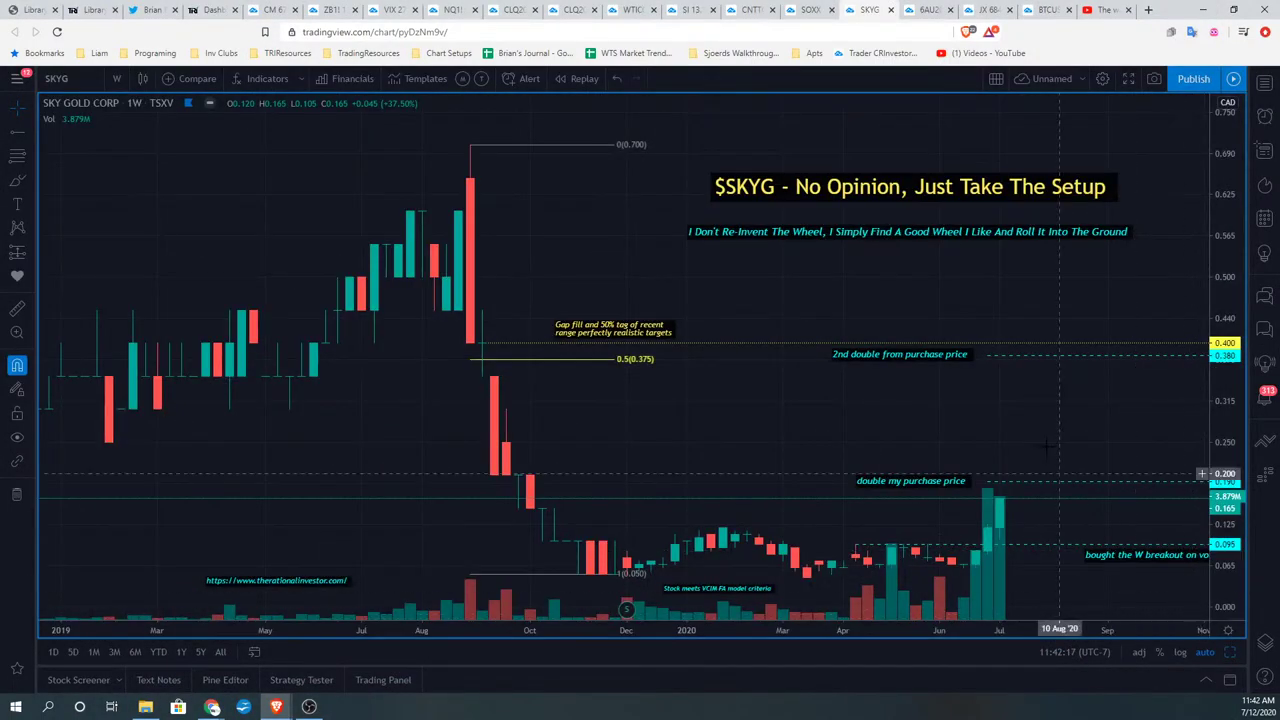
{"action": "left_click_drag", "start_coordinate": [1041, 313], "coordinate": [987, 313]}
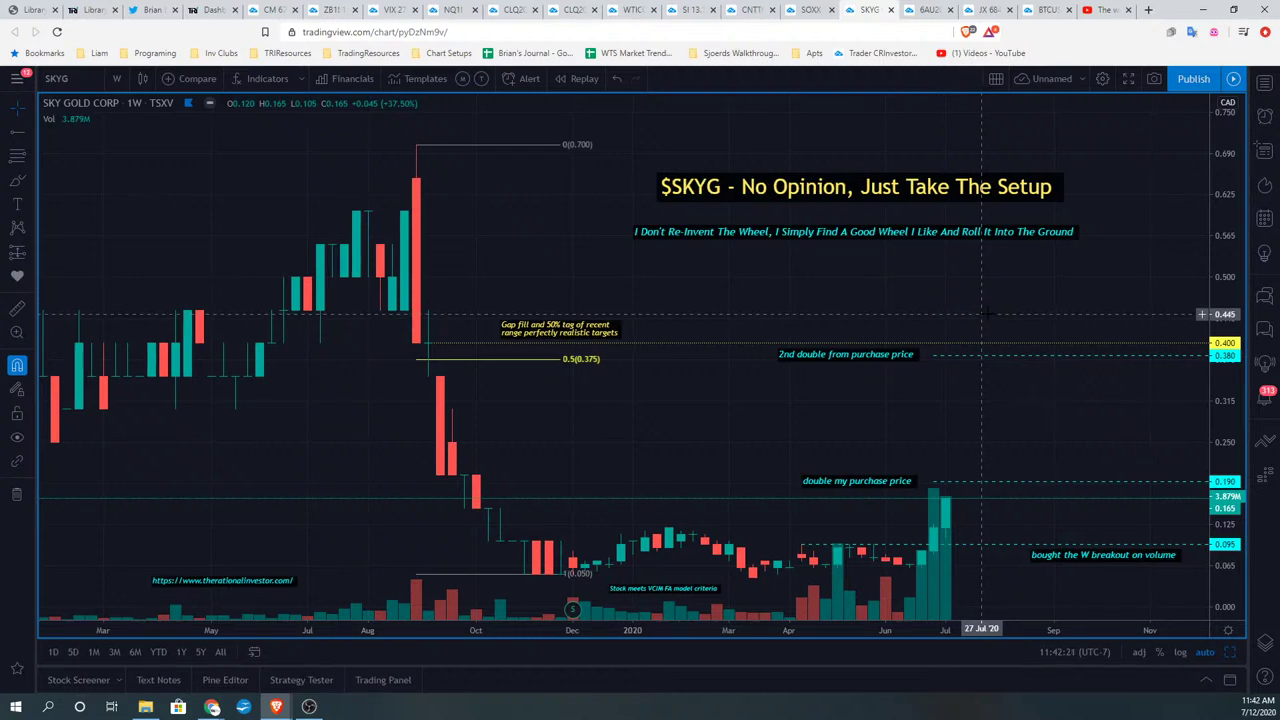
{"action": "scroll", "coordinate": [987, 313], "scroll_direction": "up", "scroll_amount": 1}
{"action": "left_click_drag", "start_coordinate": [994, 314], "coordinate": [1013, 309]}
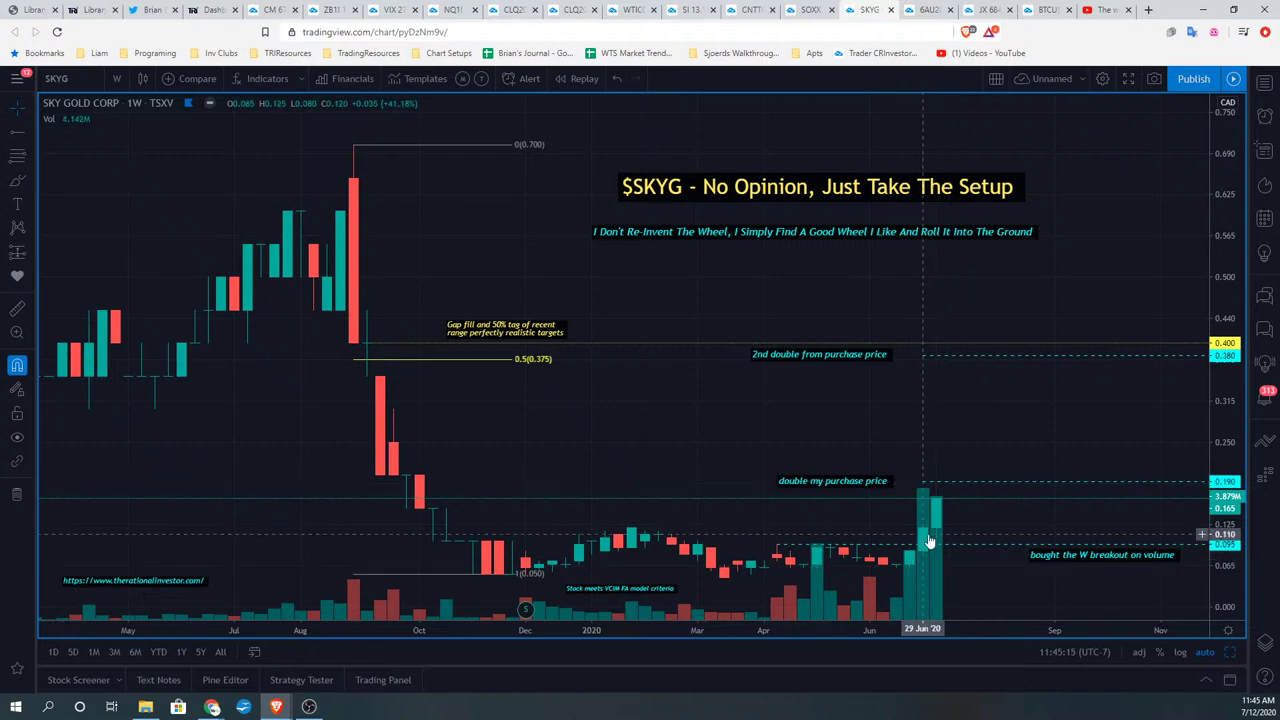
Step: Set the Sky Gold chart to the 1 day interval and examine the volume breakout above the 0.095 line
{"action": "left_click", "coordinate": [118, 74]}
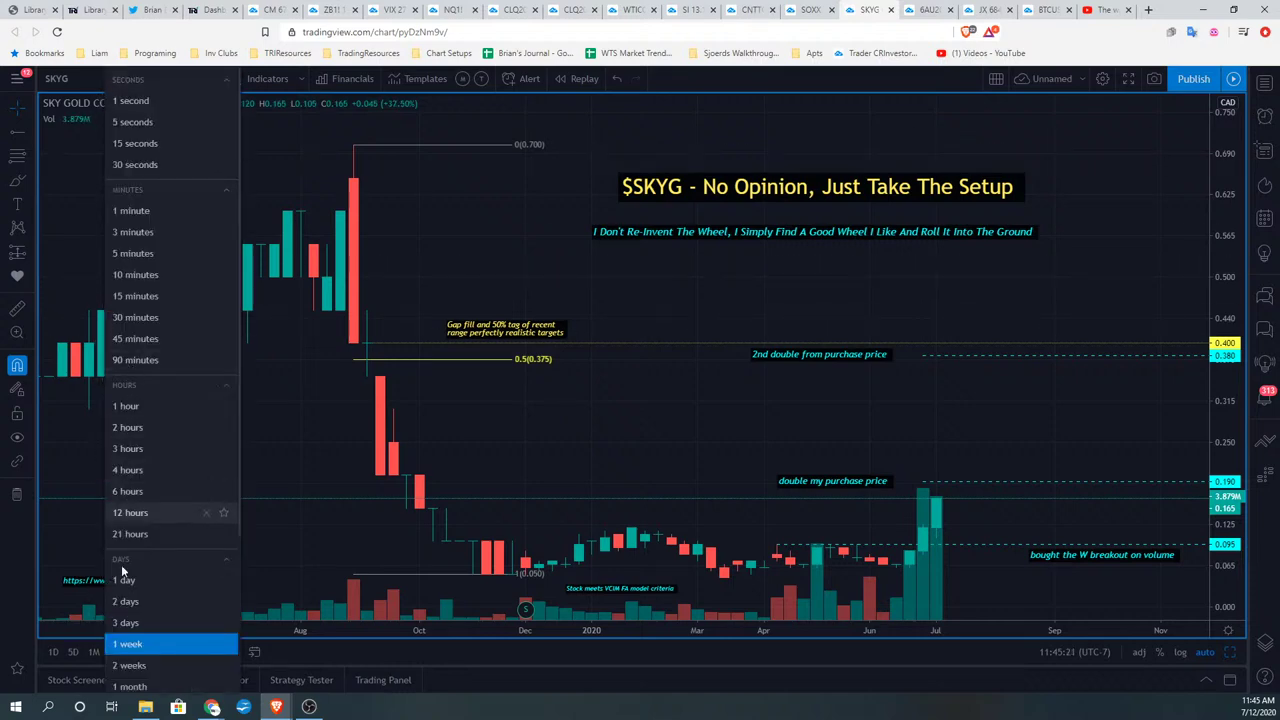
{"action": "left_click", "coordinate": [153, 580]}
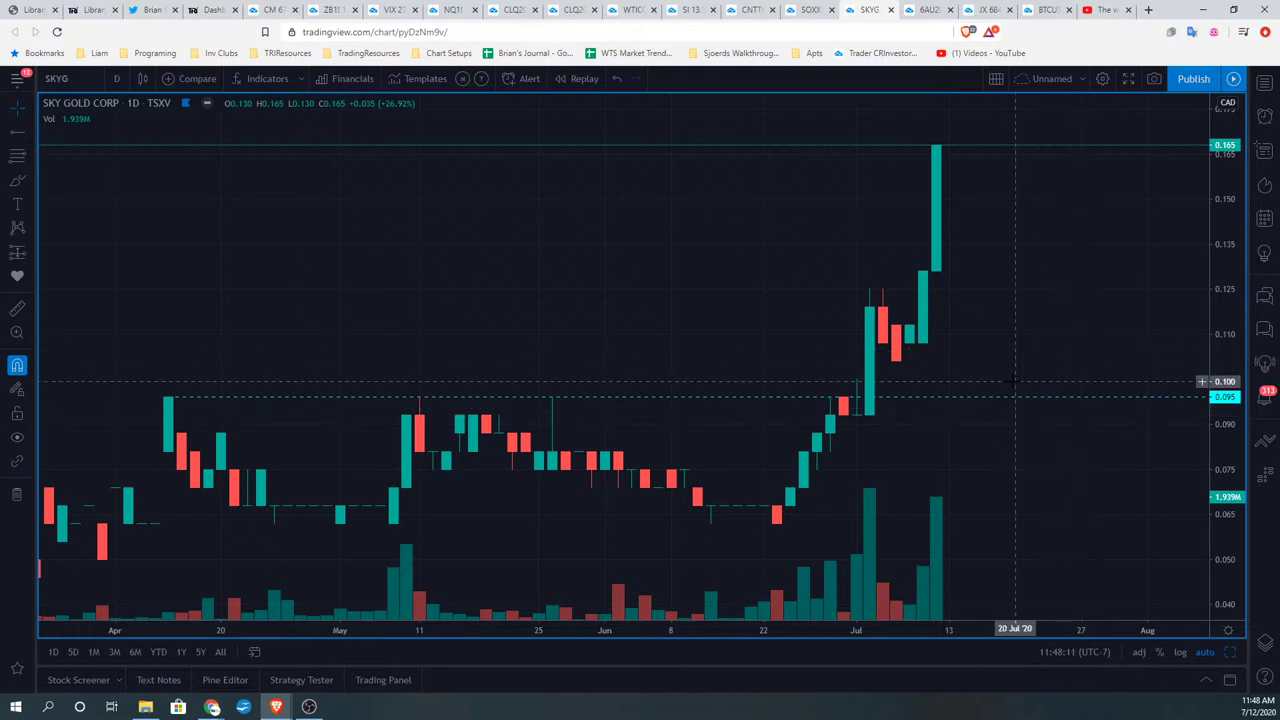
{"action": "scroll", "coordinate": [1015, 381], "scroll_direction": "down", "scroll_amount": 1}
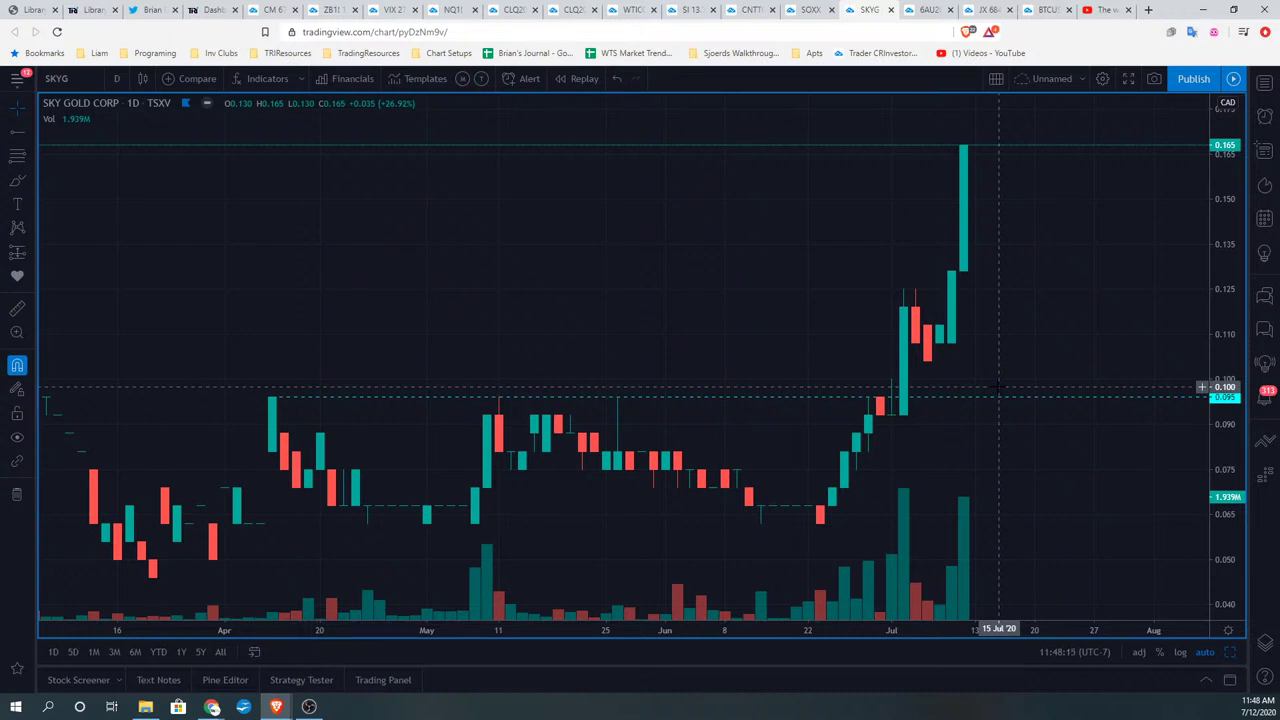
{"action": "scroll", "coordinate": [998, 385], "scroll_direction": "down", "scroll_amount": 3}
{"action": "mouse_move", "coordinate": [600, 597]}
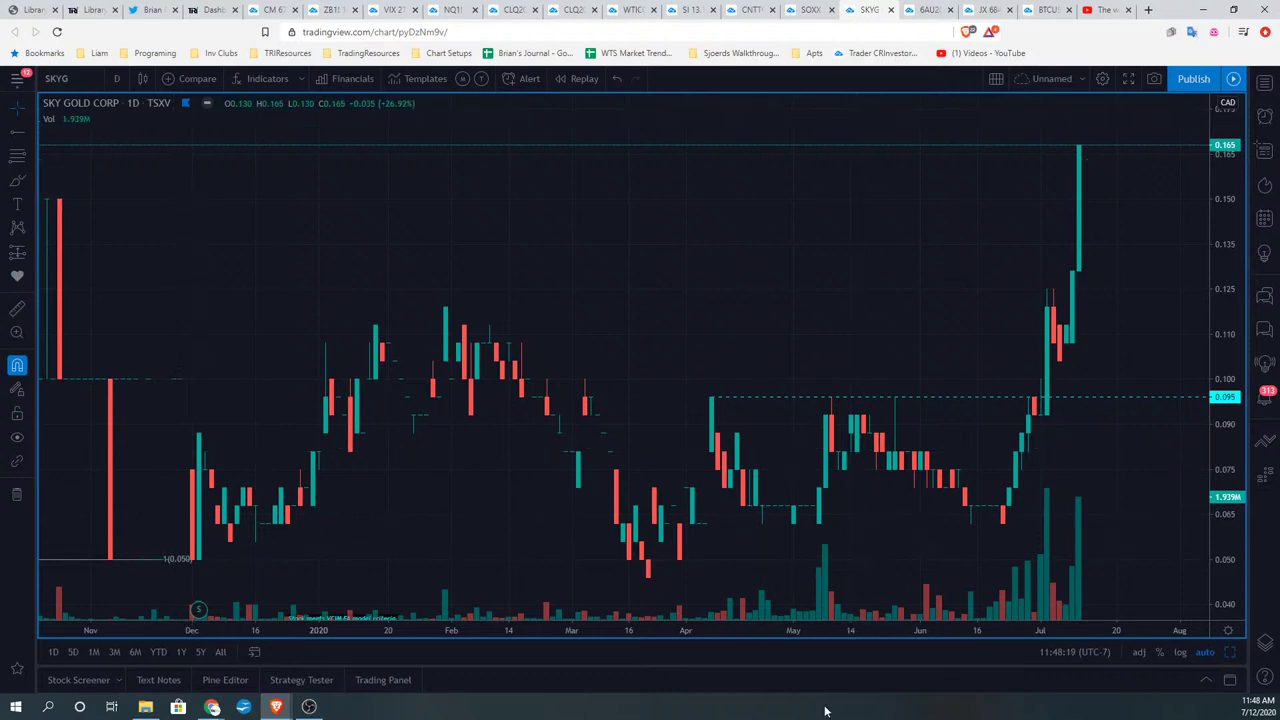
{"action": "left_click", "coordinate": [716, 590]}
{"action": "left_click_drag", "start_coordinate": [1004, 450], "coordinate": [700, 480]}
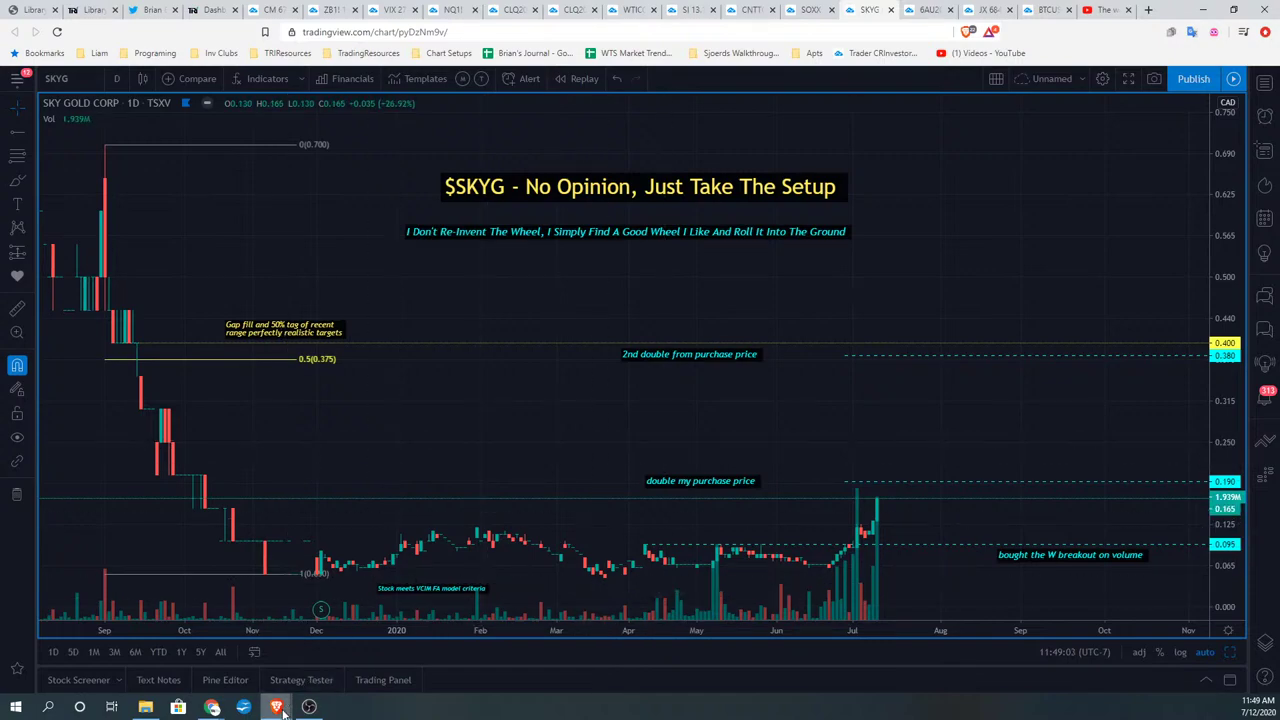
{"action": "mouse_move", "coordinate": [281, 709]}
{"action": "left_click", "coordinate": [93, 655]}
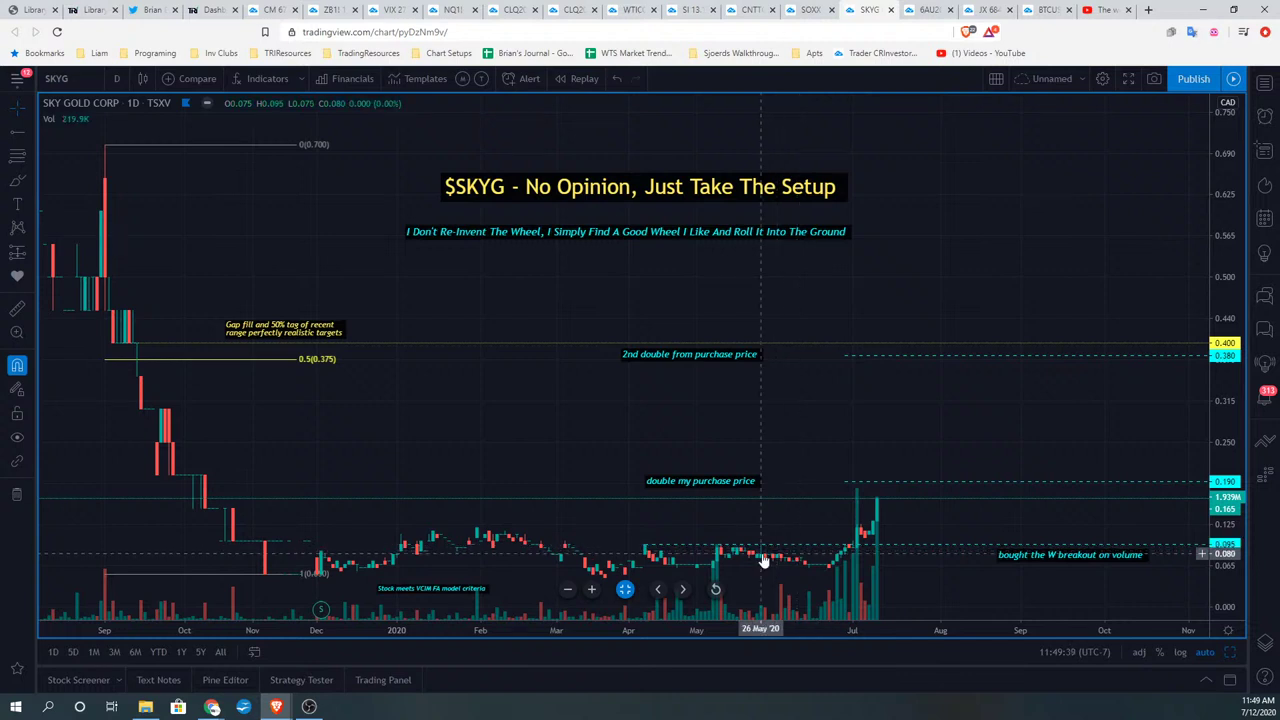
{"action": "left_click", "coordinate": [865, 341]}
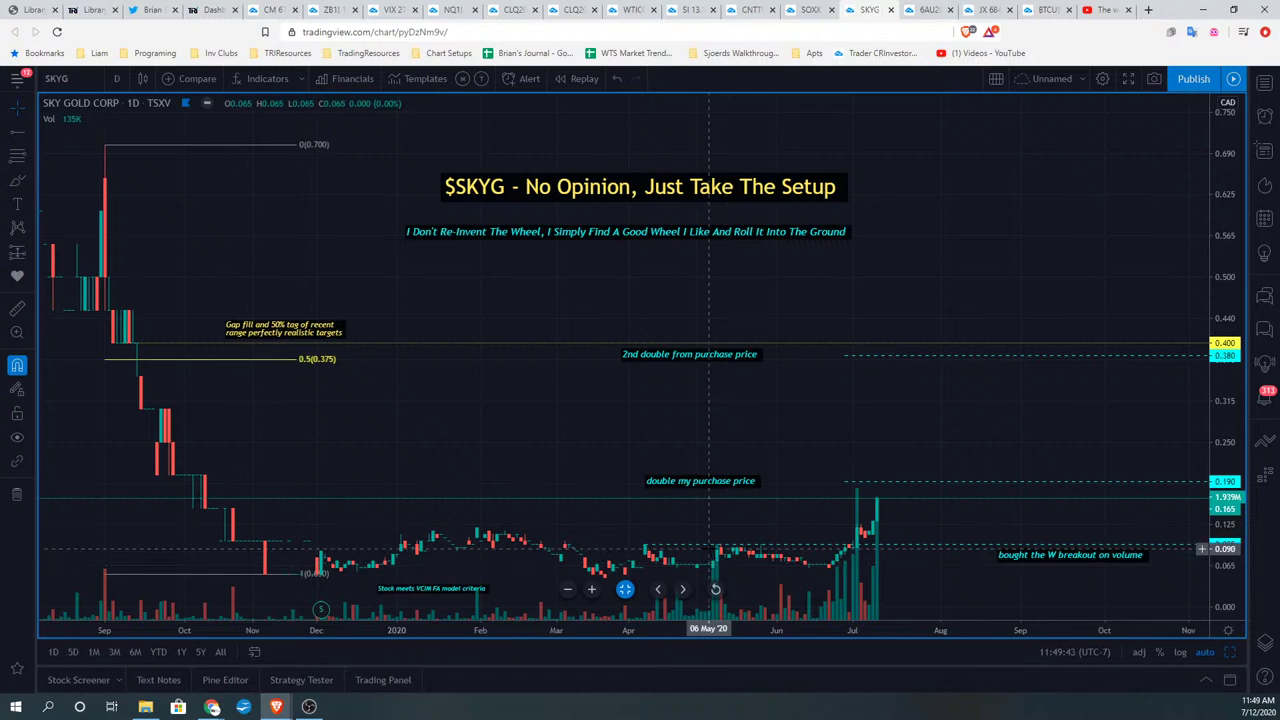